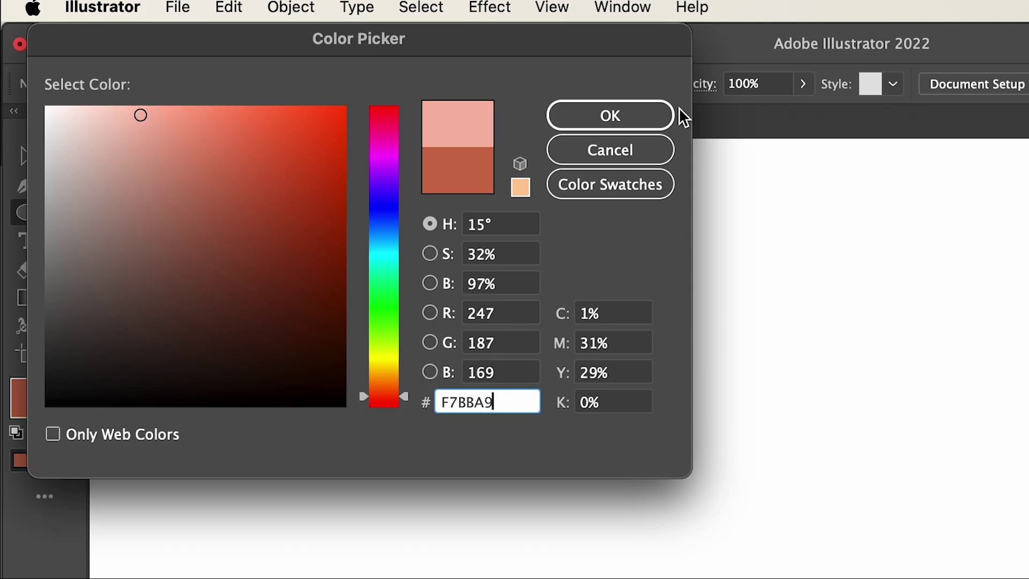
Set the fill colour to F7BBA9 and draw a circle on the artboard for the head.
click(643, 115)
drag(331, 172, 560, 394)
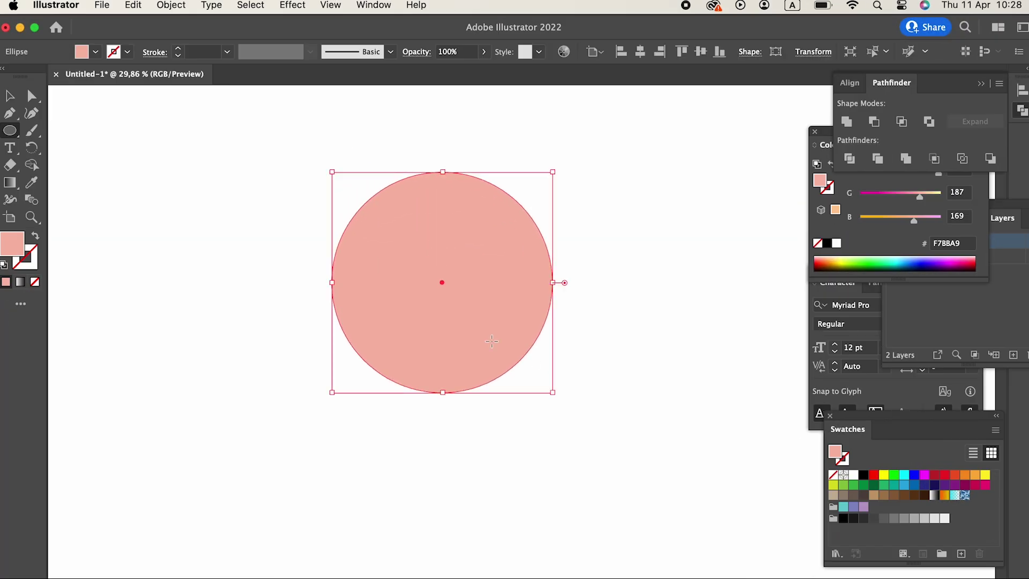
Lengthen both direction handles of the circle's bottom anchor point to widen the lower part of the head.
click(31, 113)
click(32, 97)
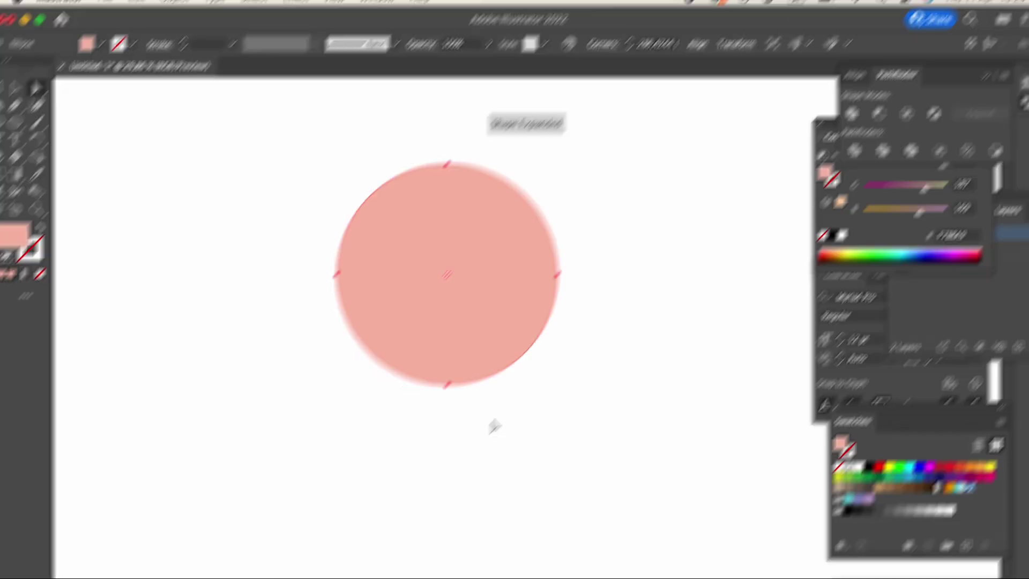
click(443, 392)
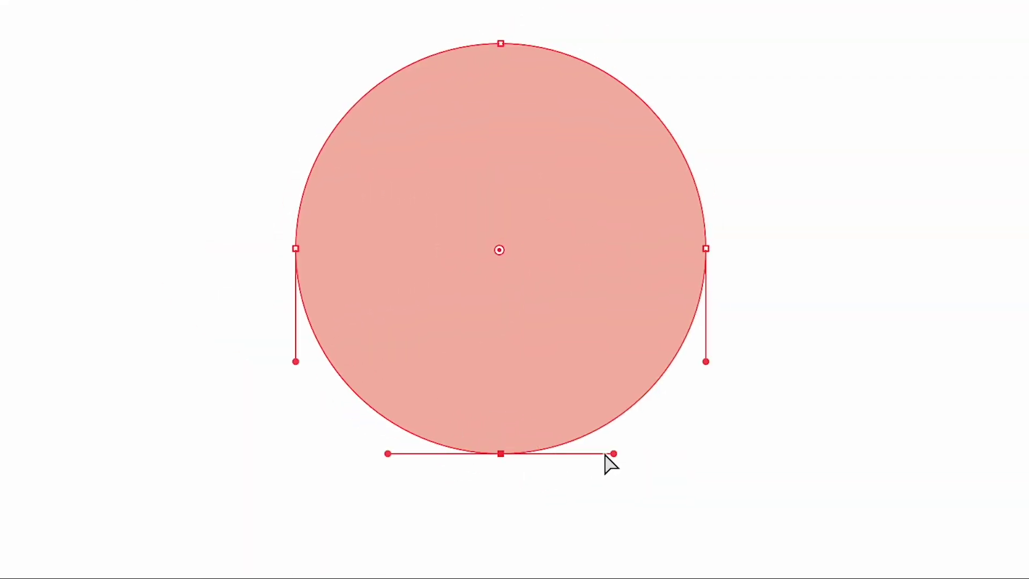
drag(606, 454, 649, 454)
drag(393, 453, 336, 454)
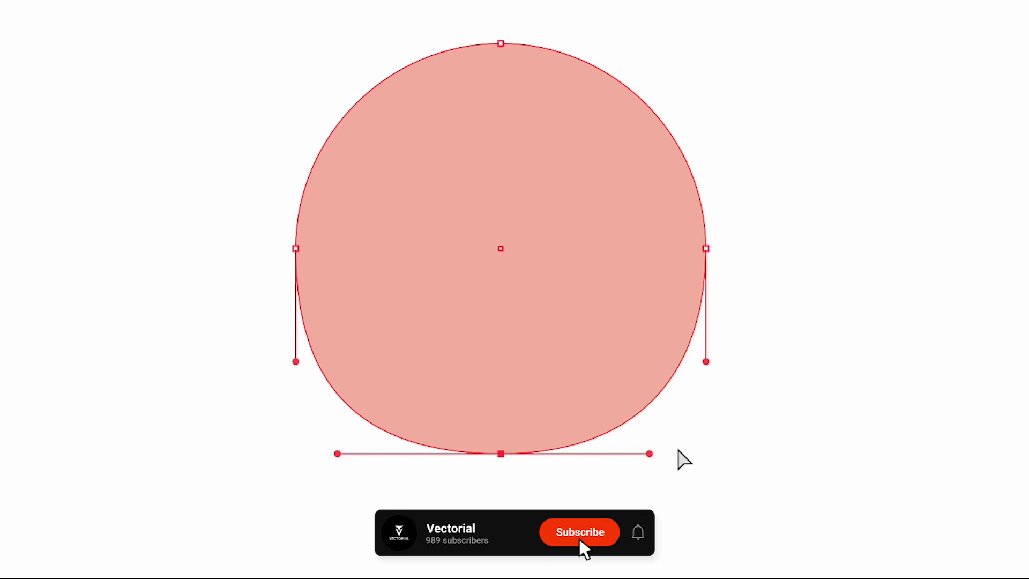
drag(651, 455, 665, 455)
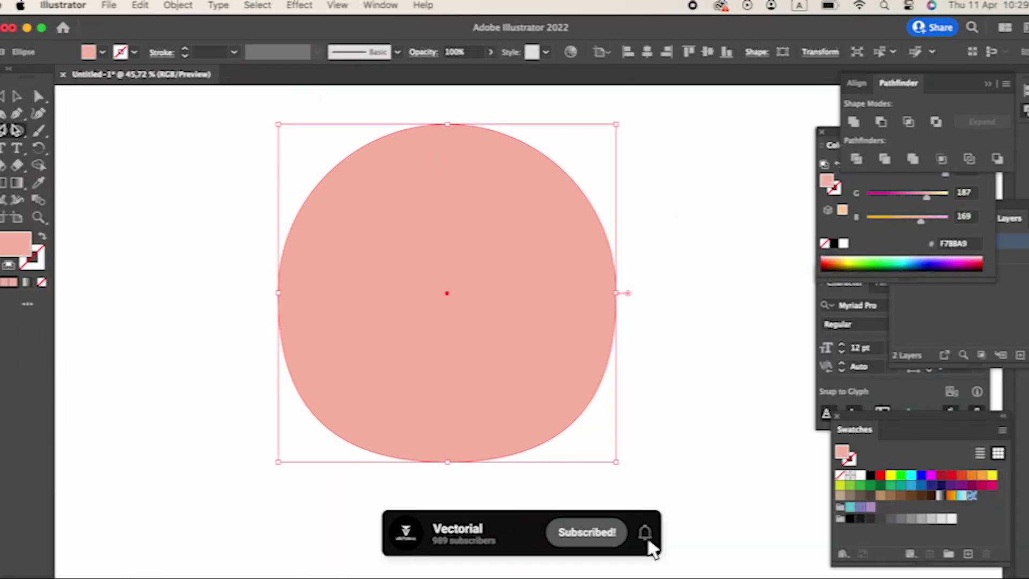
Draw an open arch on the head's upper left with the Pen tool, unfilled and stroked in B77B67.
key(p)
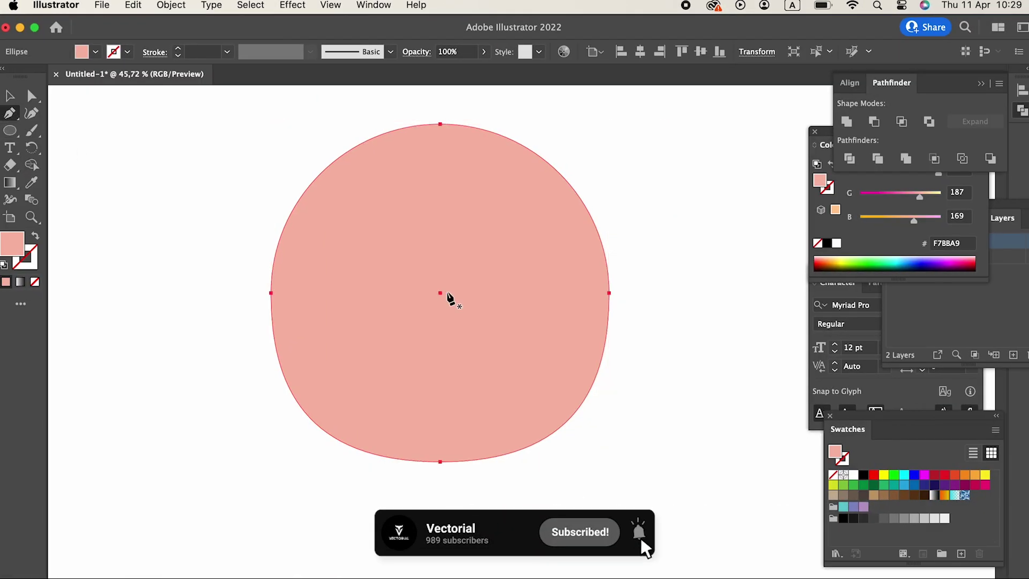
click(366, 268)
drag(428, 267, 465, 311)
double_click(43, 421)
drag(175, 150, 178, 194)
drag(382, 390, 389, 401)
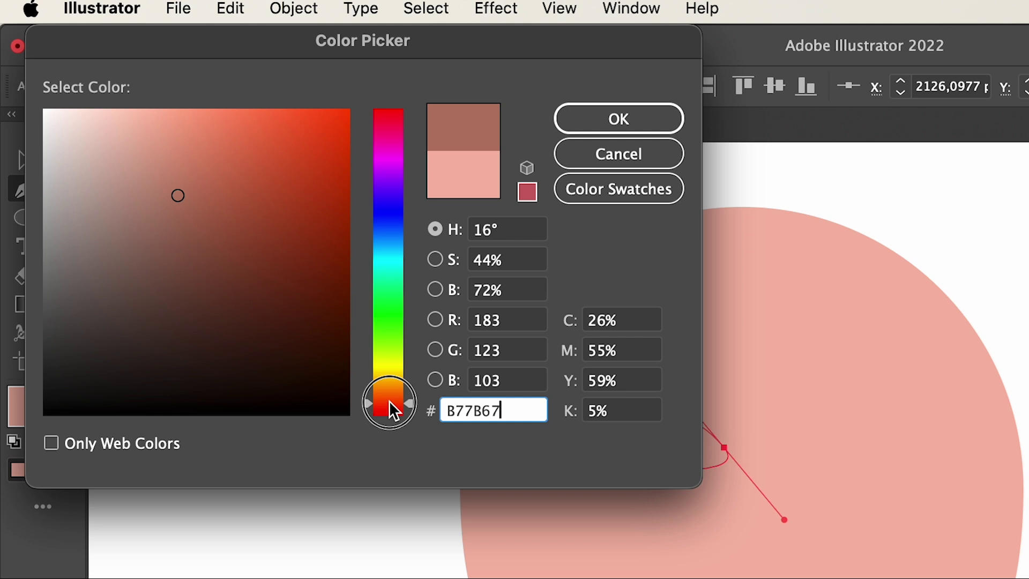
click(668, 113)
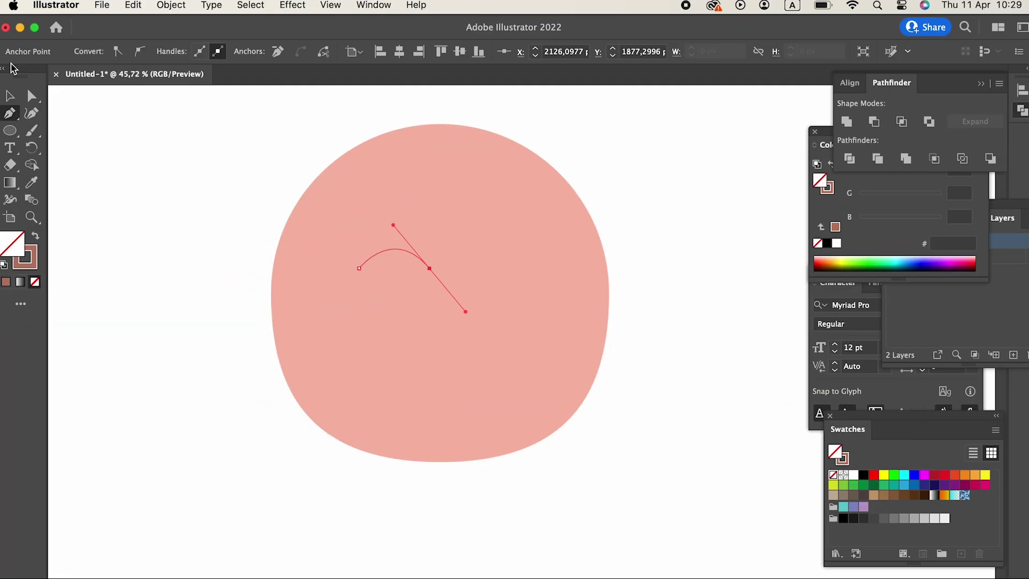
Give the arch a 27 pt stroke with the pointed-oval width profile to form an eyebrow.
key(v)
click(299, 353)
click(399, 250)
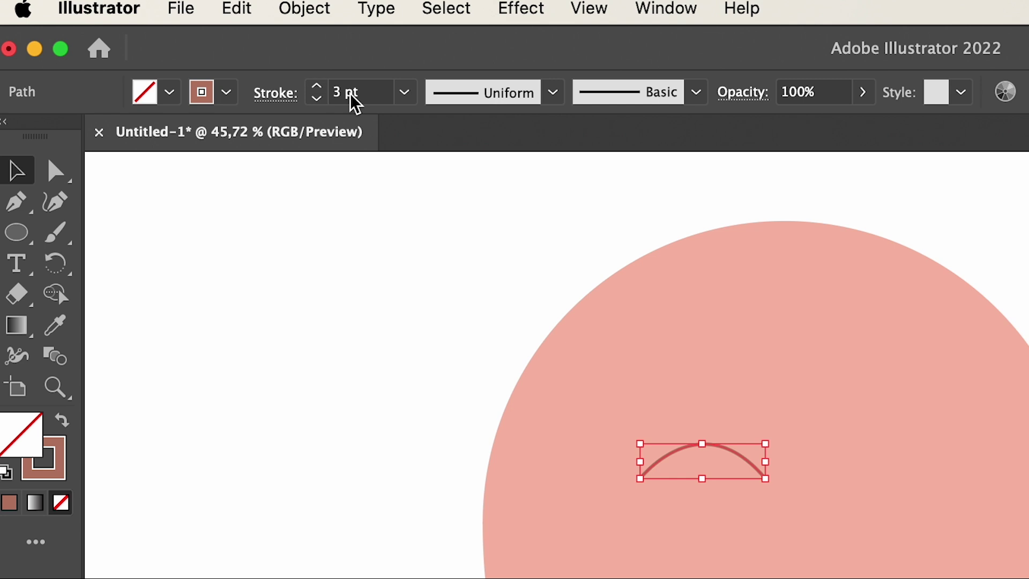
click(372, 94)
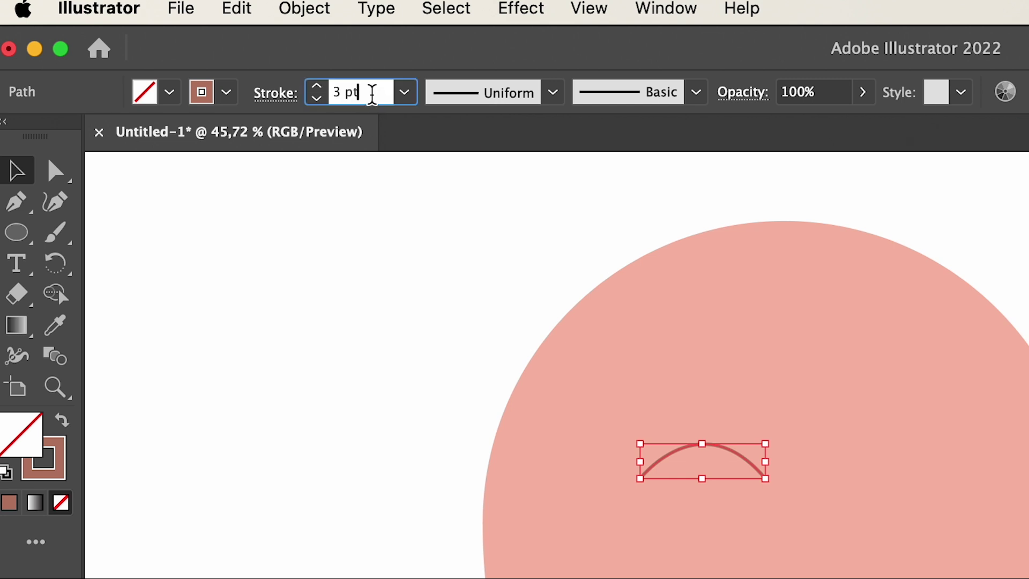
text(0)
key(Return)
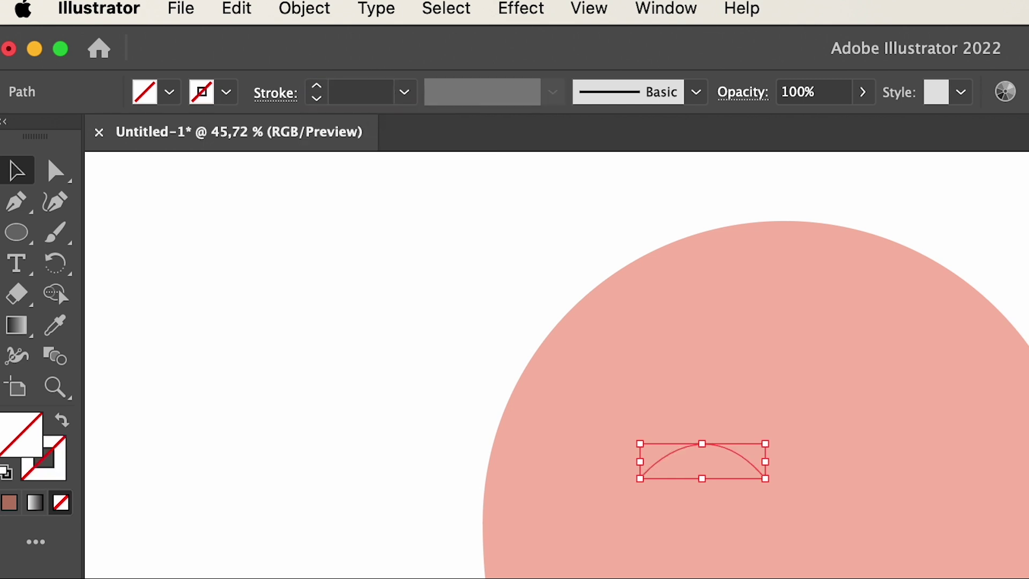
click(384, 94)
text(20)
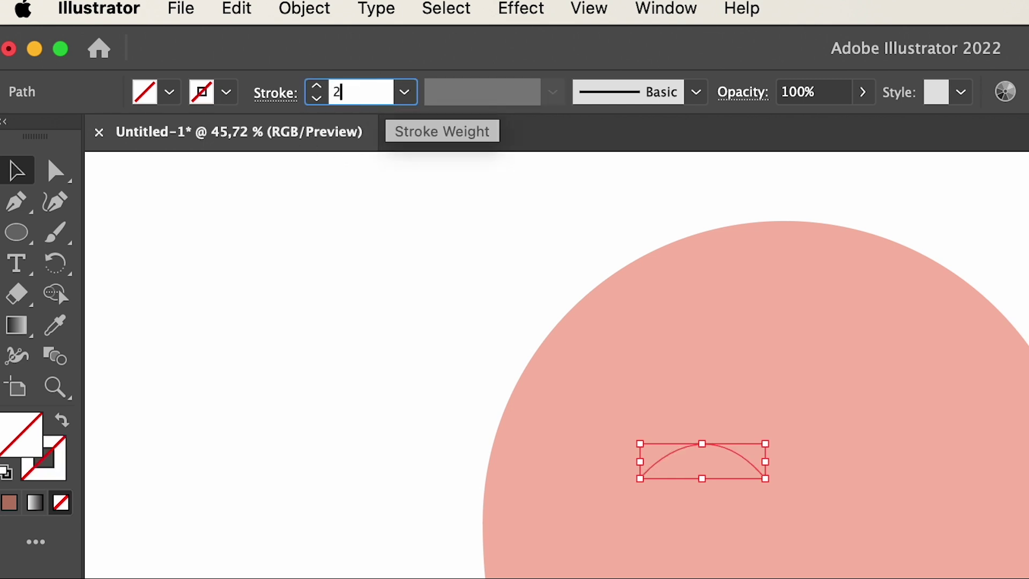
key(Return)
click(528, 95)
click(468, 170)
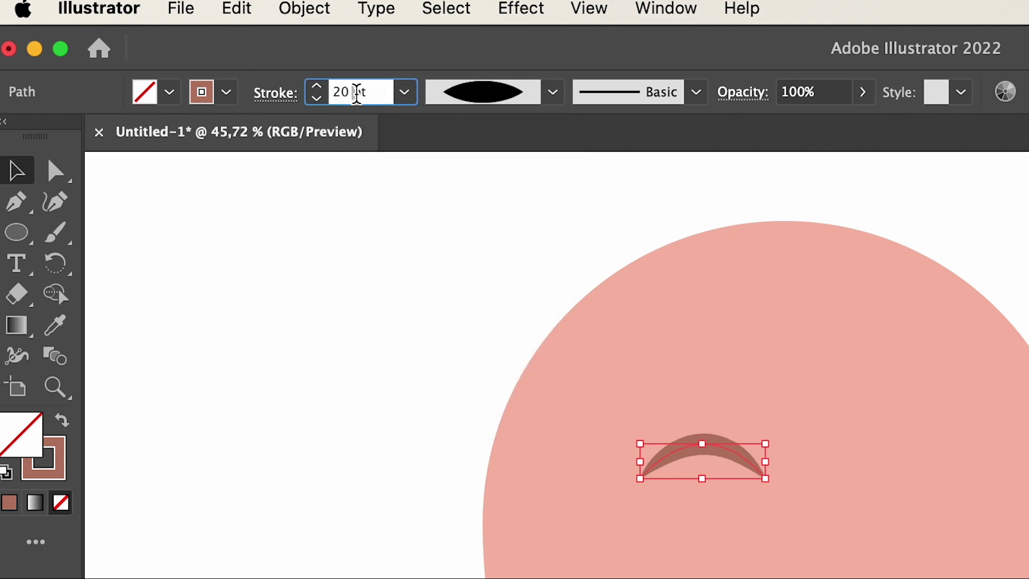
click(359, 100)
text(27)
key(Return)
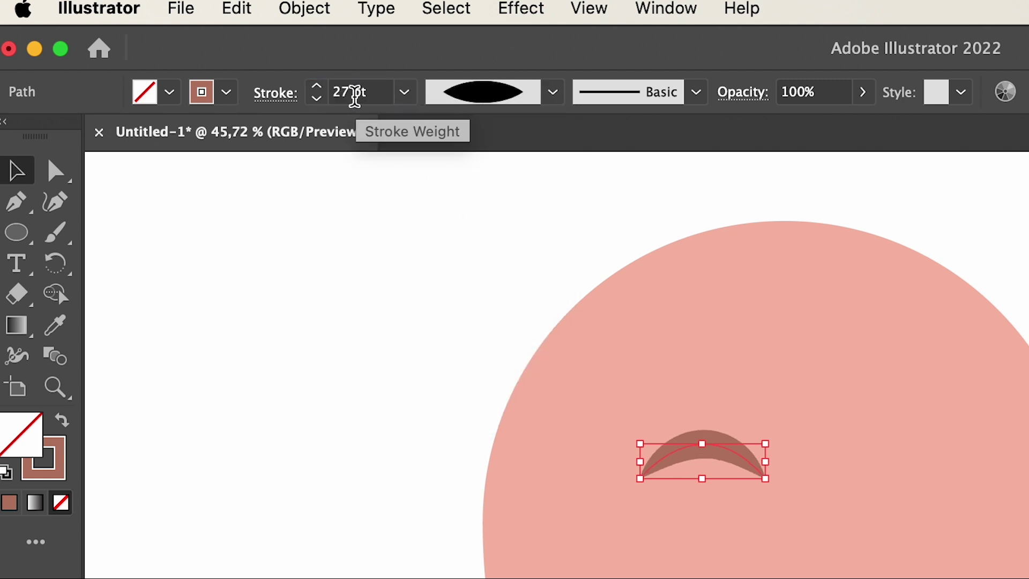
Recolour the head shape's fill to the peach tone F4B392.
click(457, 374)
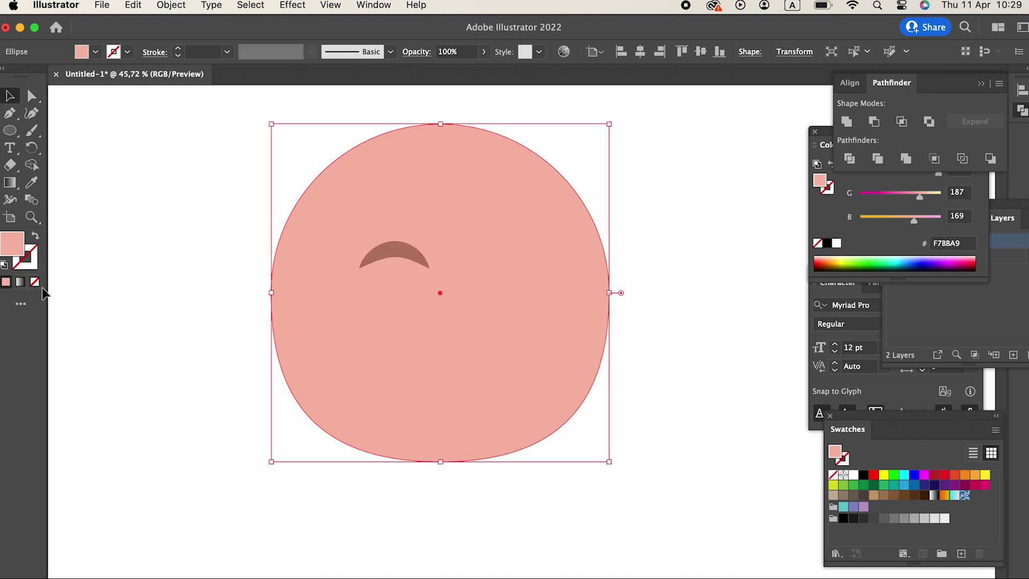
double_click(11, 245)
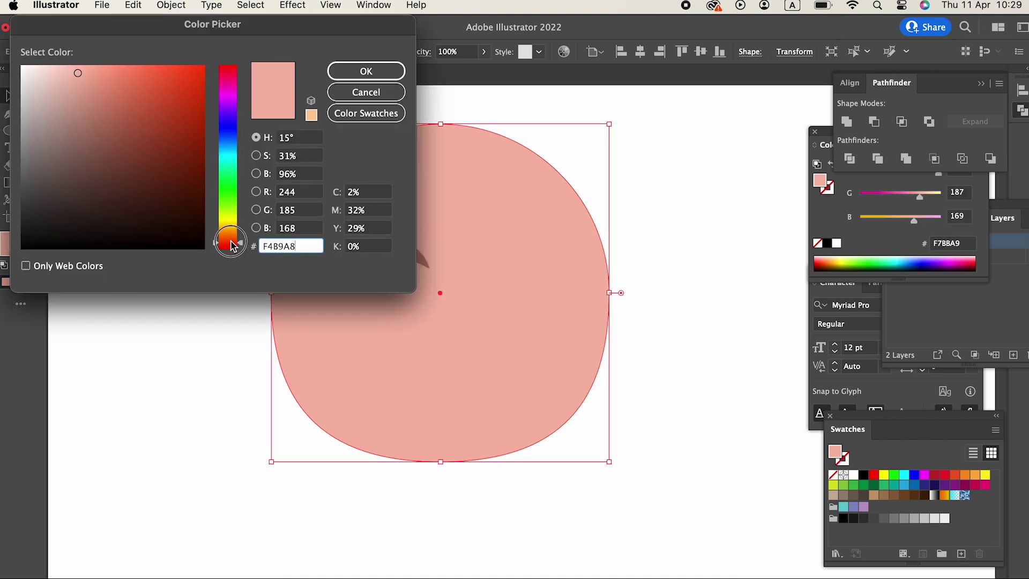
drag(234, 246, 234, 242)
drag(92, 75, 99, 71)
click(366, 70)
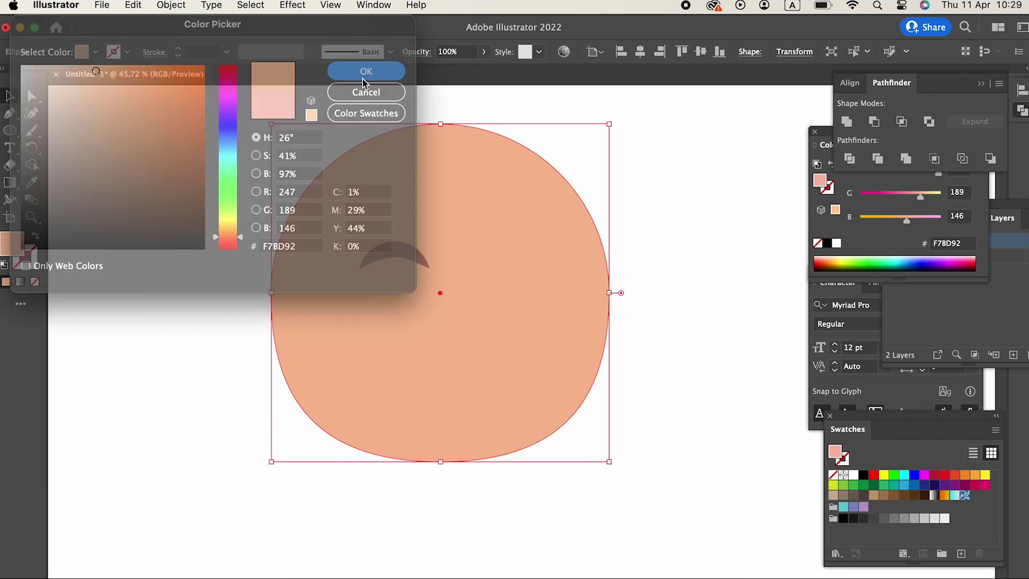
double_click(6, 259)
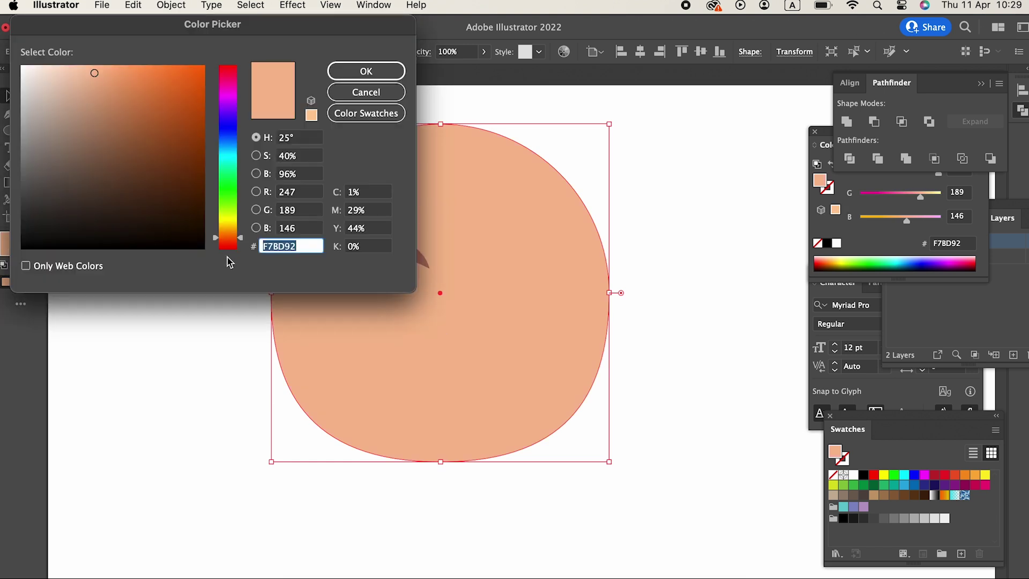
drag(231, 242, 232, 246)
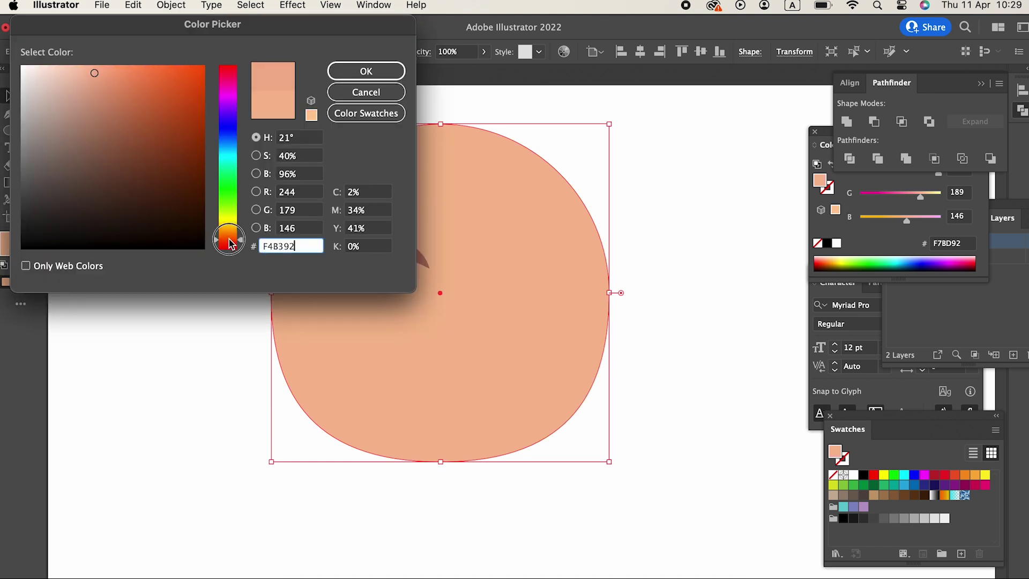
click(366, 71)
Change the eyebrow's stroke colour to C97659.
click(421, 260)
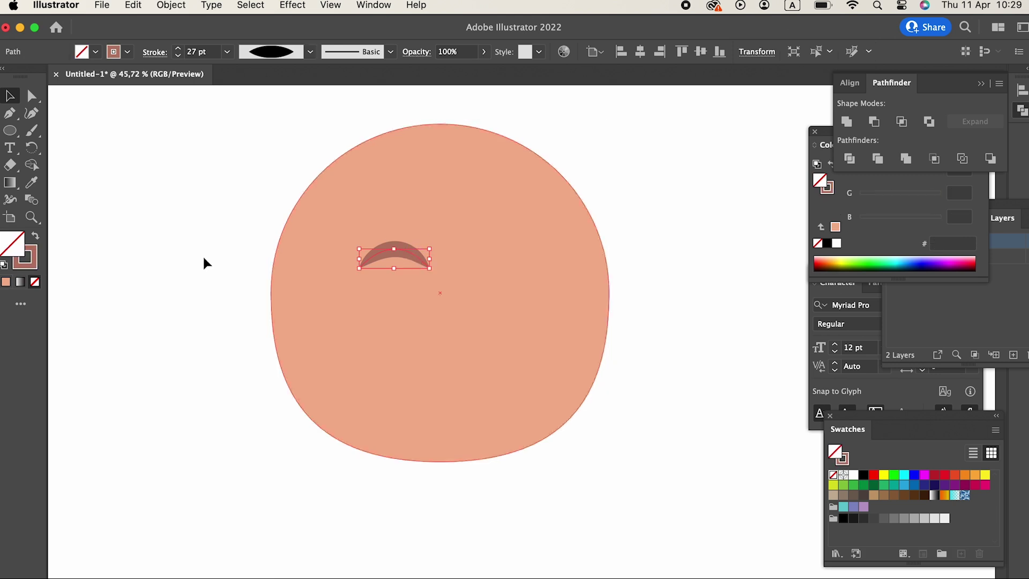
click(32, 265)
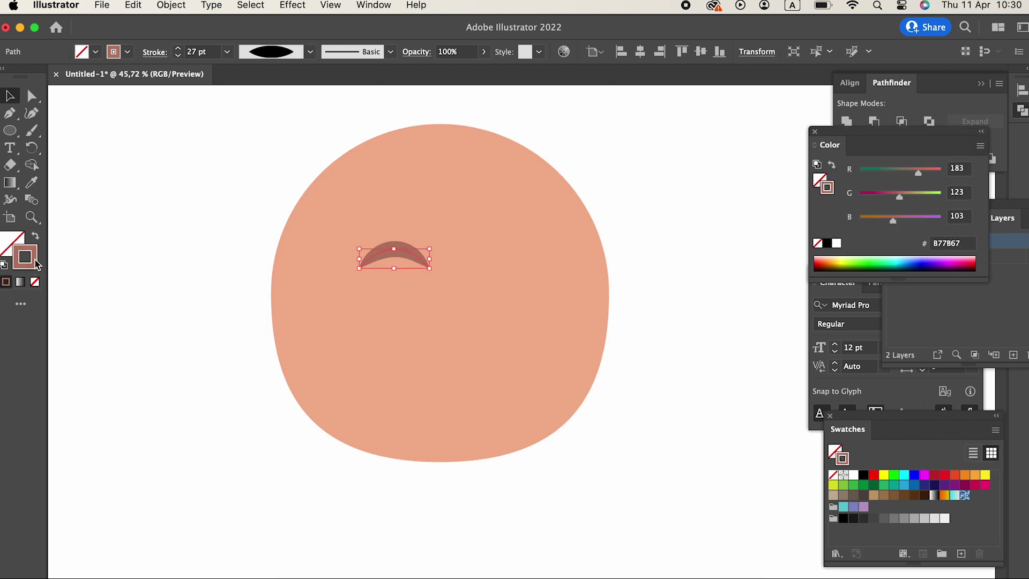
double_click(32, 265)
drag(123, 90, 123, 103)
drag(227, 236, 231, 241)
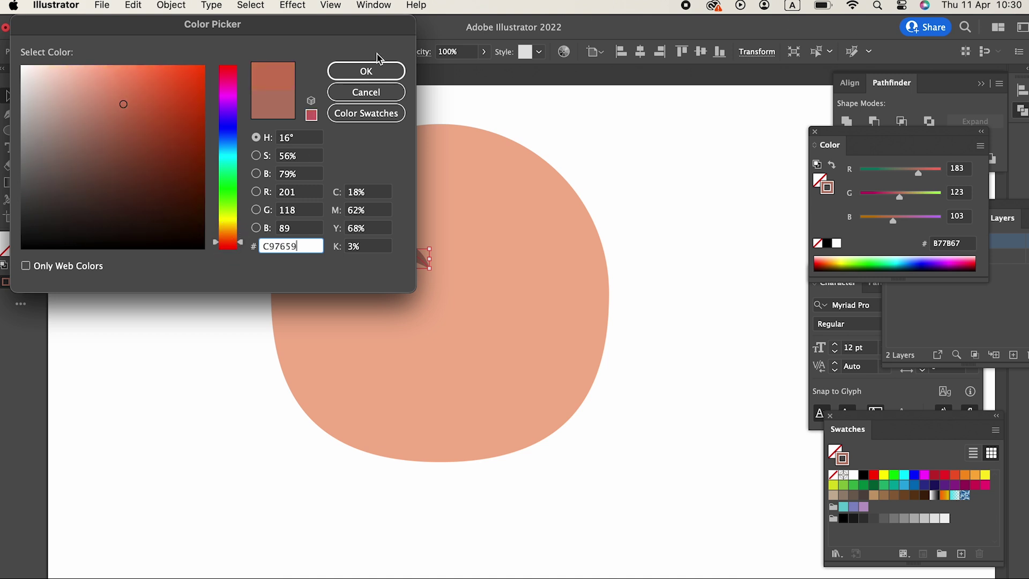
click(374, 69)
Paste a copy of the eyebrow in front, move it to the head's right side, and centre the pair on the head.
drag(501, 218, 530, 236)
click(416, 279)
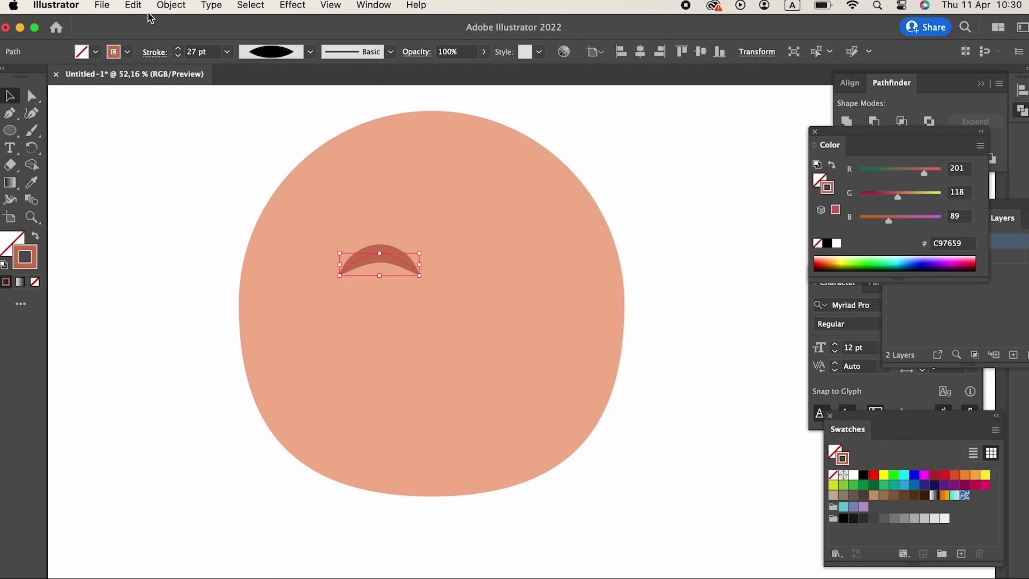
click(132, 6)
click(134, 6)
click(134, 6)
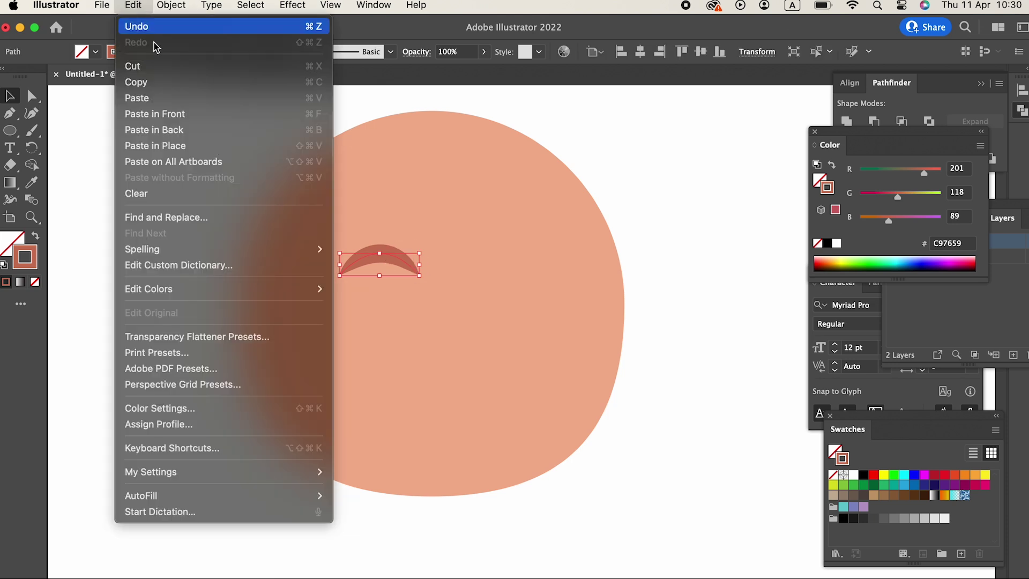
click(177, 110)
drag(419, 272, 519, 266)
shift+click(400, 267)
click(701, 455)
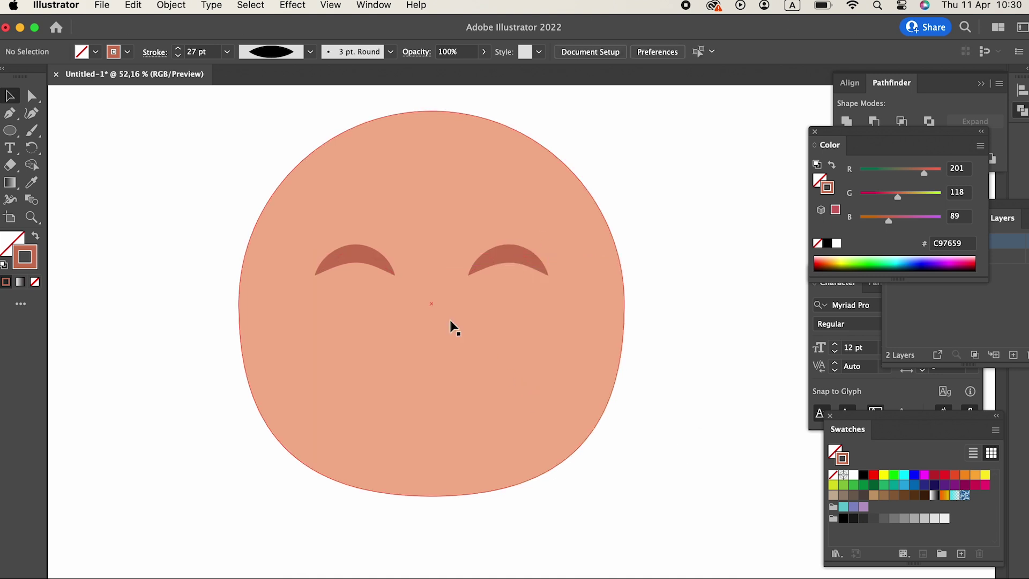
Paste a copy of both eyebrows in front and move the copies straight down below the originals.
click(368, 257)
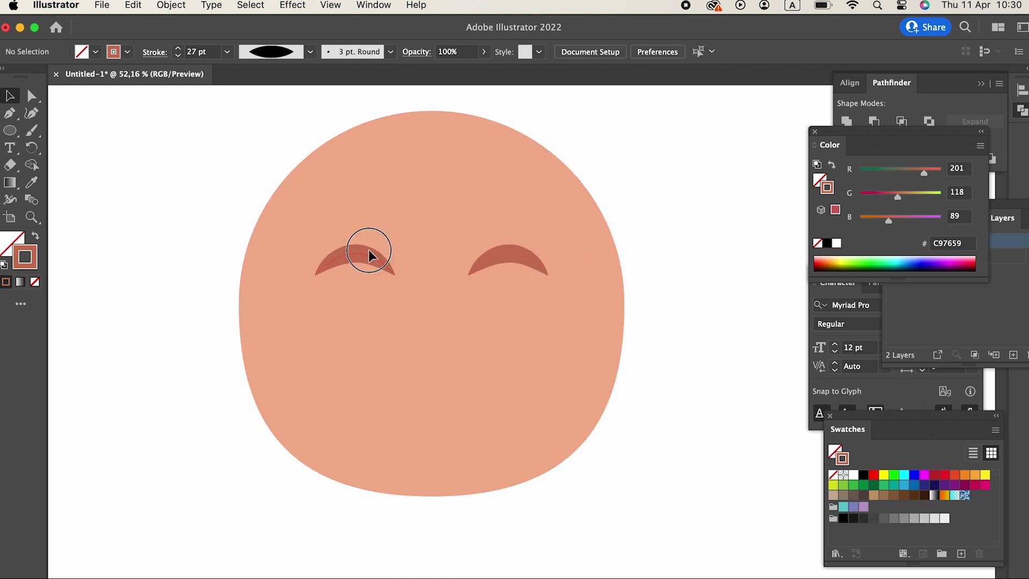
shift+click(512, 259)
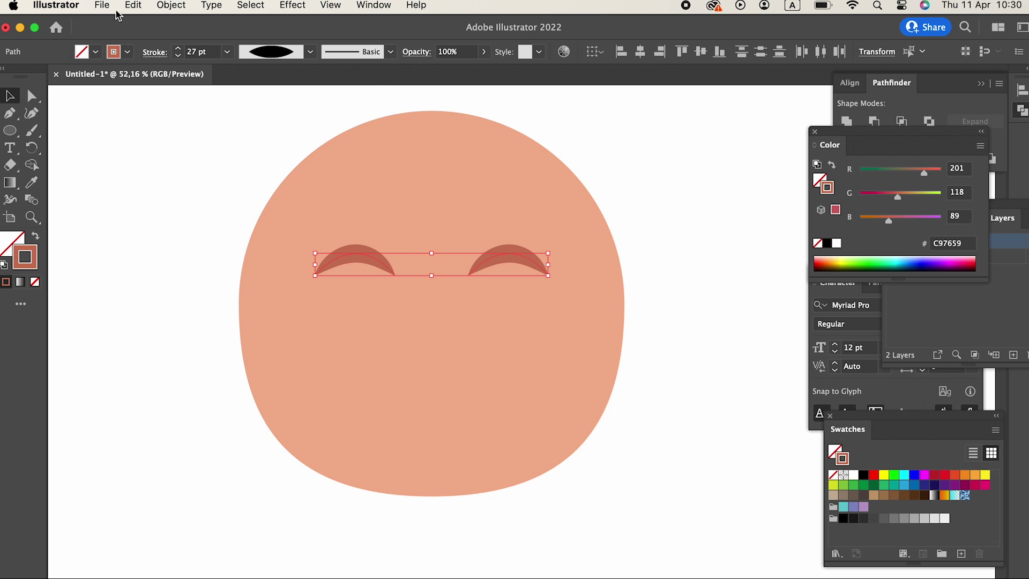
click(131, 5)
click(137, 82)
click(140, 7)
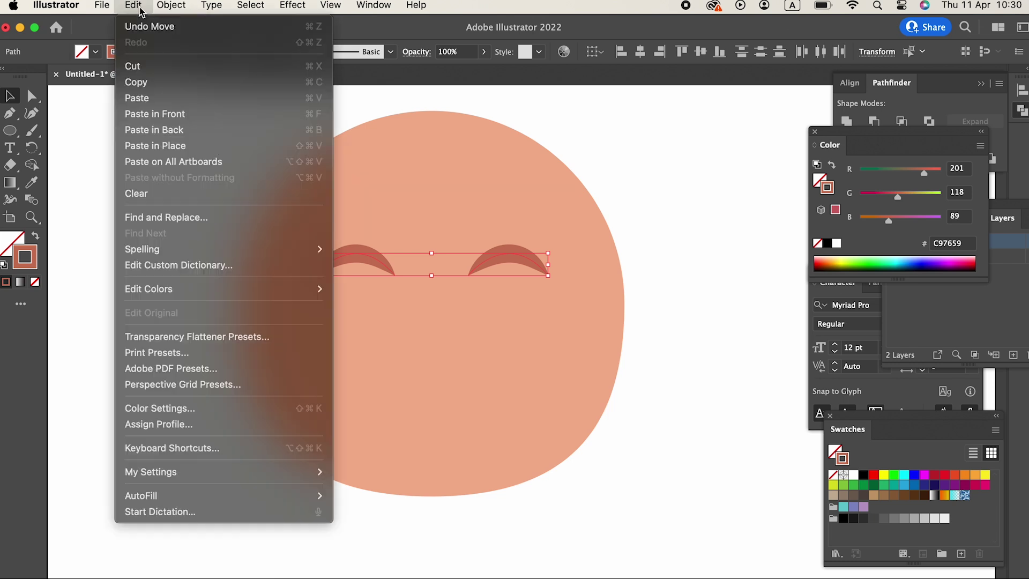
click(155, 113)
mouse_move(533, 269)
mouse_down()
mouse_move(528, 325)
mouse_move(532, 310)
mouse_up()
Give the two lower arches the Uniform width profile and round stroke caps.
click(310, 52)
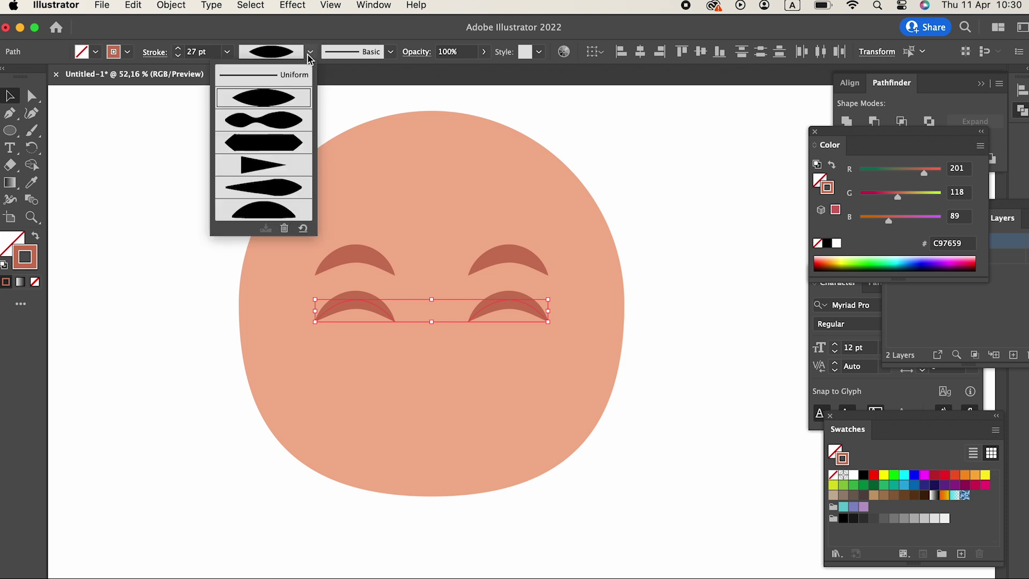
click(274, 75)
click(667, 378)
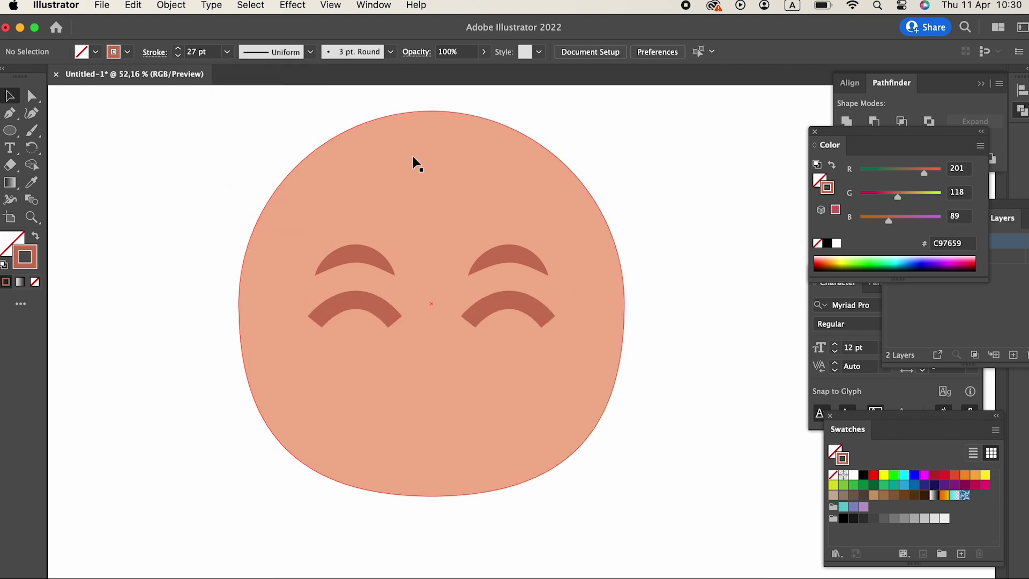
click(492, 307)
click(501, 306)
shift+click(384, 311)
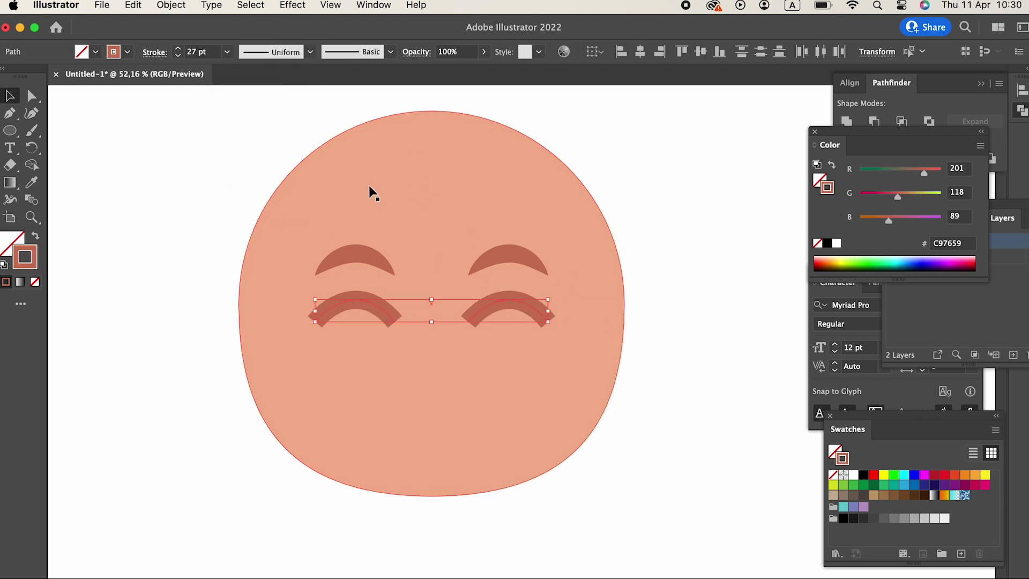
click(151, 52)
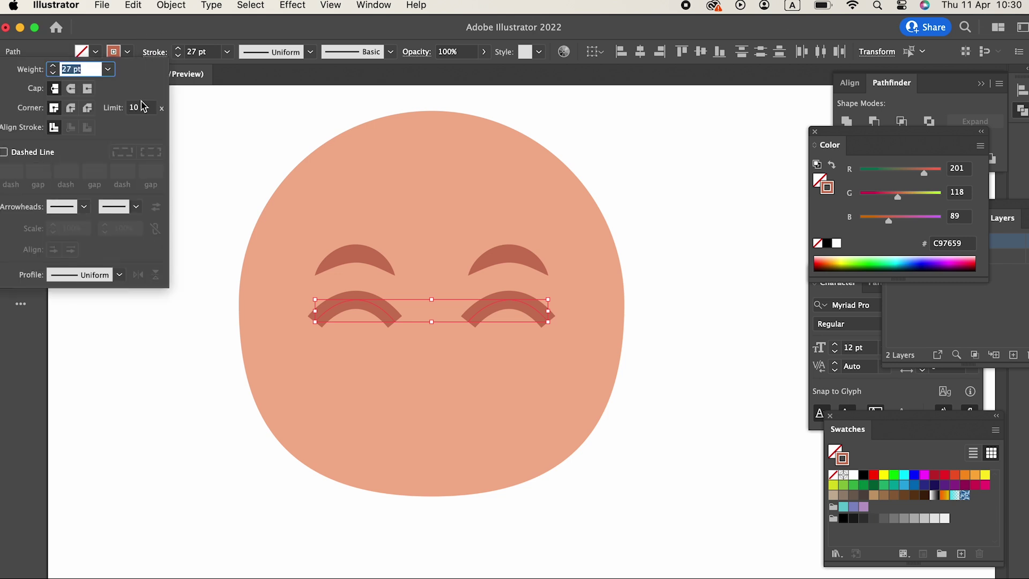
click(72, 89)
drag(338, 241, 428, 273)
key(super+z)
click(679, 357)
Reshape the lower left arch into a rounder, fuller curve.
key(z)
drag(538, 308, 576, 316)
key(space)
click(12, 98)
click(356, 329)
click(355, 318)
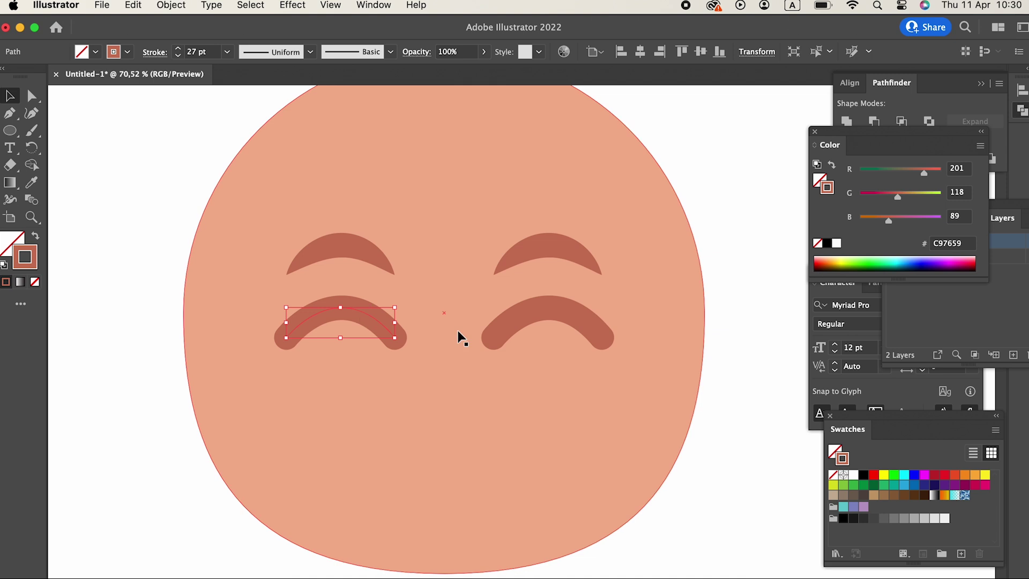
shift+click(557, 316)
click(719, 415)
click(386, 340)
click(343, 308)
Delete the lower right arch.
click(10, 95)
click(547, 314)
key(Delete)
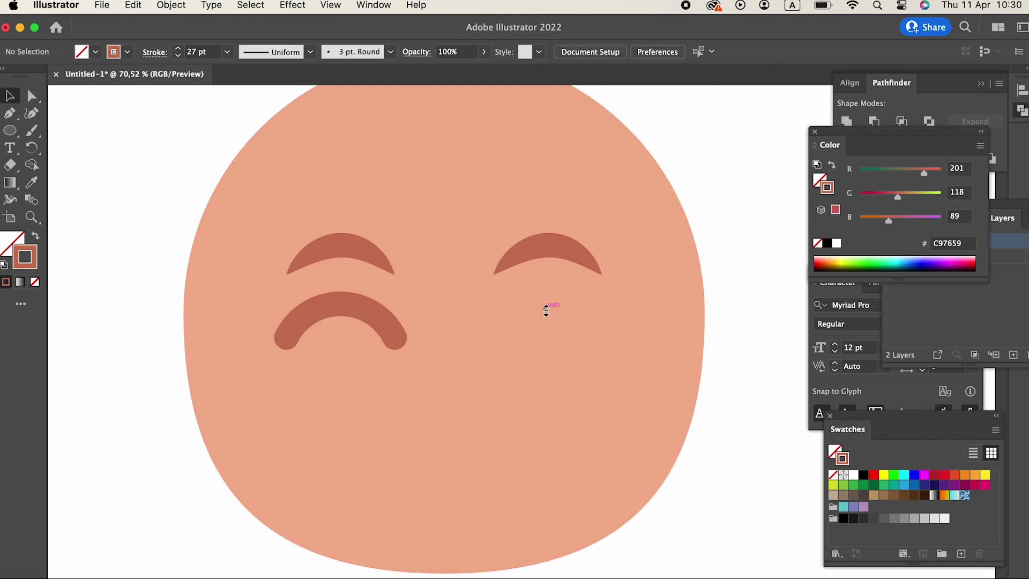
Draw a short curved eyelash stroke with the Pen tool, running down onto the left end of the lower left arch.
key(z)
drag(306, 308, 440, 372)
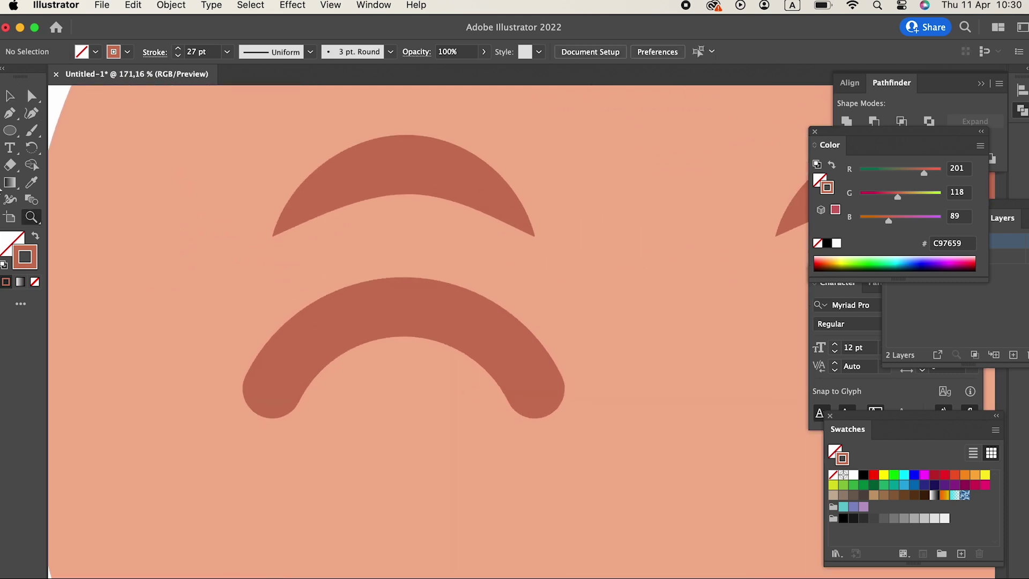
click(229, 301)
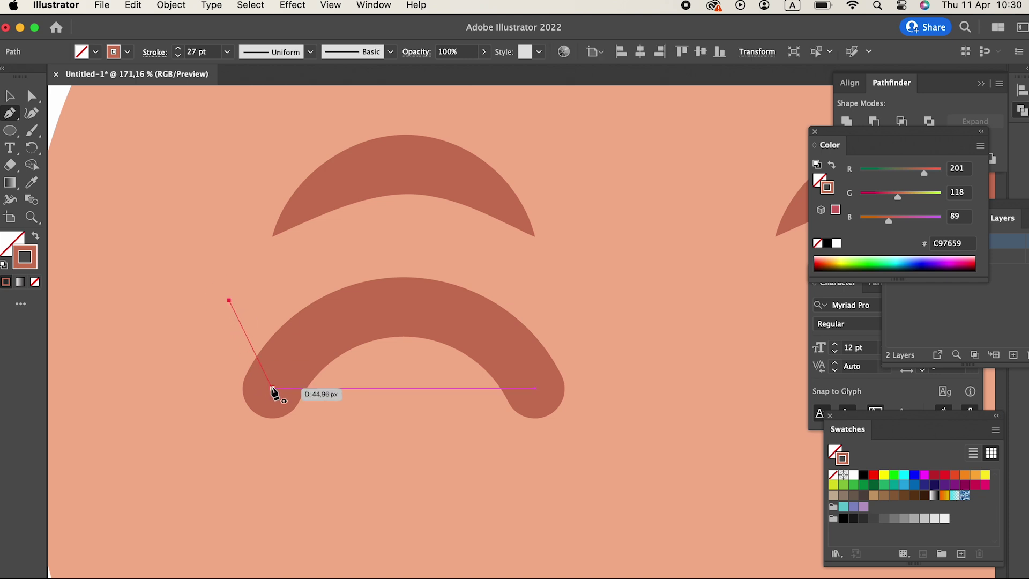
drag(289, 378, 335, 399)
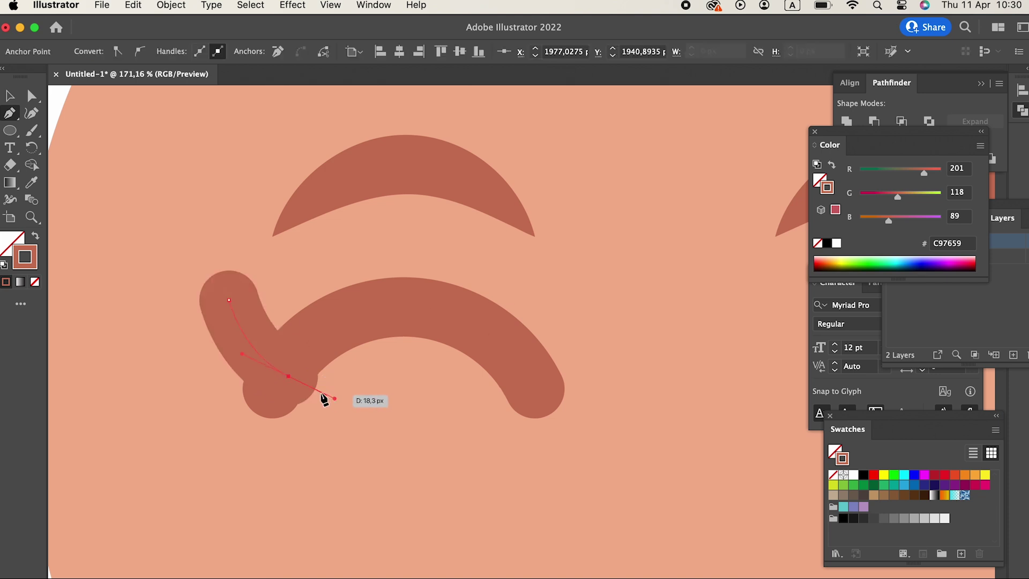
key(v)
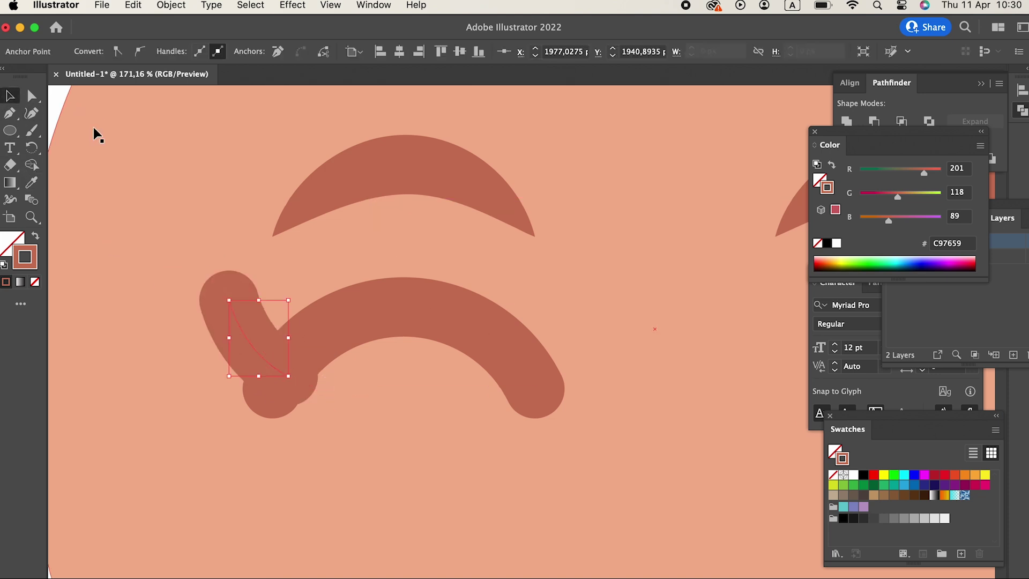
Taper the eyelash's free end with the Width tool and shift it so its thick end merges with the arch.
click(12, 201)
mouse_move(231, 302)
mouse_down()
mouse_move(222, 311)
mouse_move(247, 312)
mouse_up()
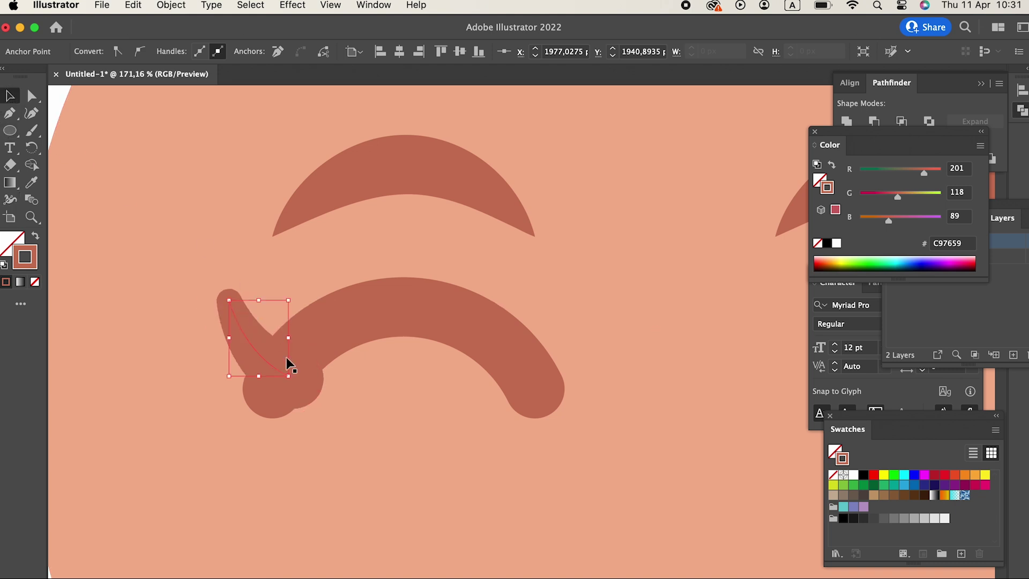
drag(261, 367, 240, 370)
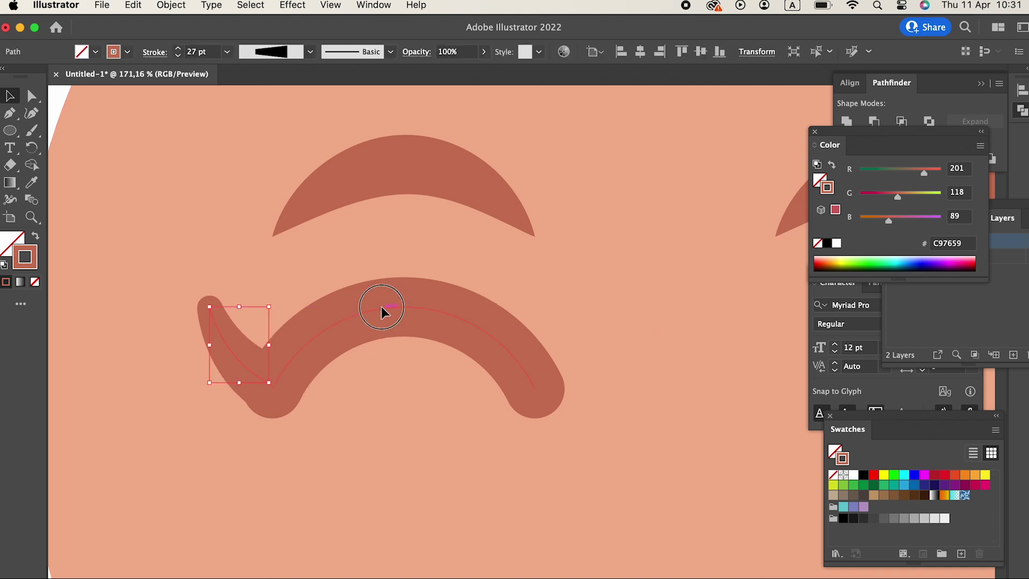
Expand the appearance, fill and stroke of the eyelash and arch, and group them into one eye.
shift+click(381, 311)
click(172, 6)
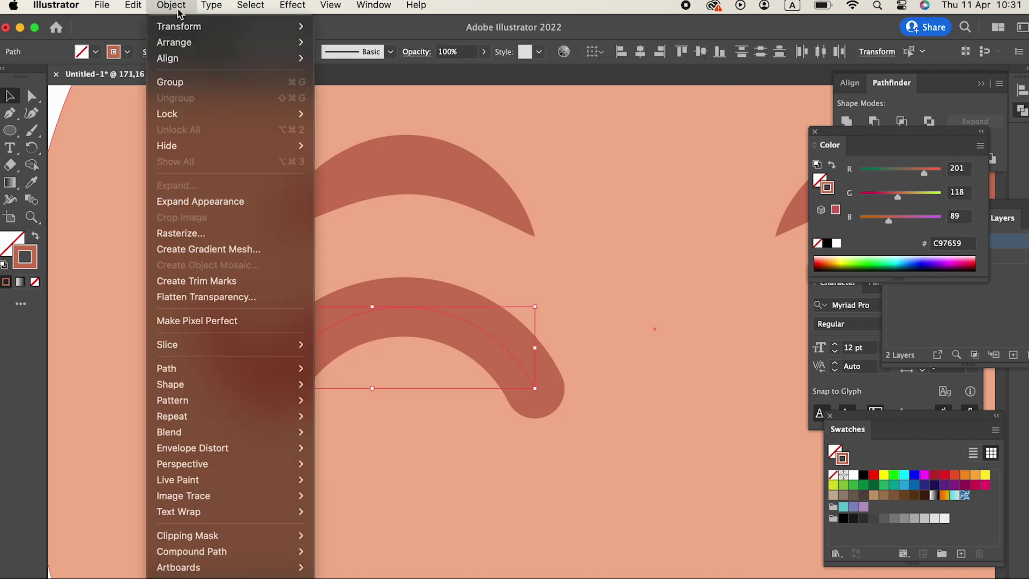
click(212, 200)
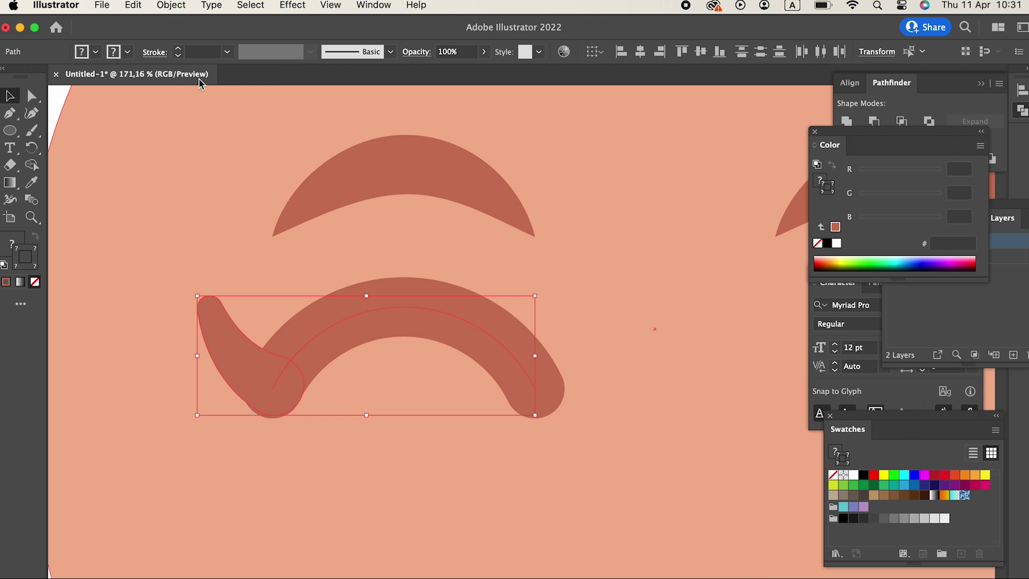
click(168, 6)
click(230, 184)
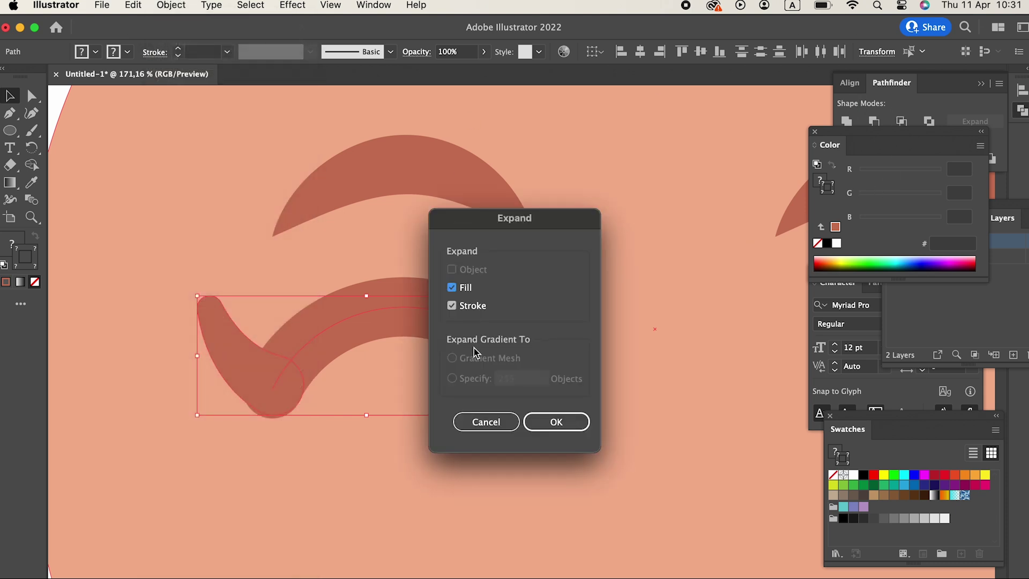
click(557, 423)
click(175, 8)
click(184, 84)
Scale the left eye group down slightly, and widen the left eyebrow and raise its curve.
drag(566, 419, 543, 406)
click(449, 179)
drag(535, 199, 576, 201)
click(32, 113)
drag(429, 168, 412, 154)
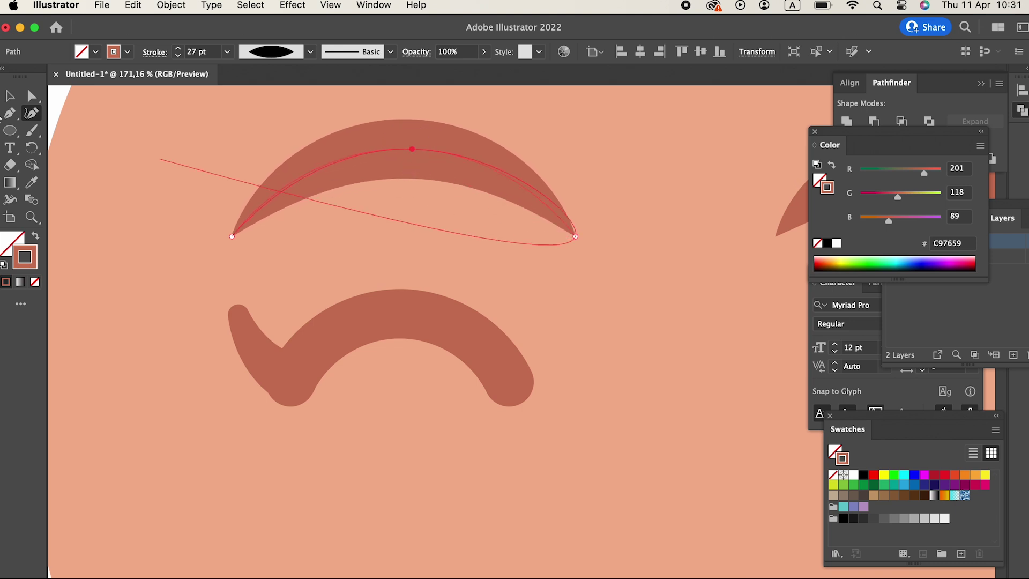
key(v)
click(463, 338)
Delete the right eyebrow.
key(z)
drag(469, 266, 270, 291)
click(5, 99)
click(576, 230)
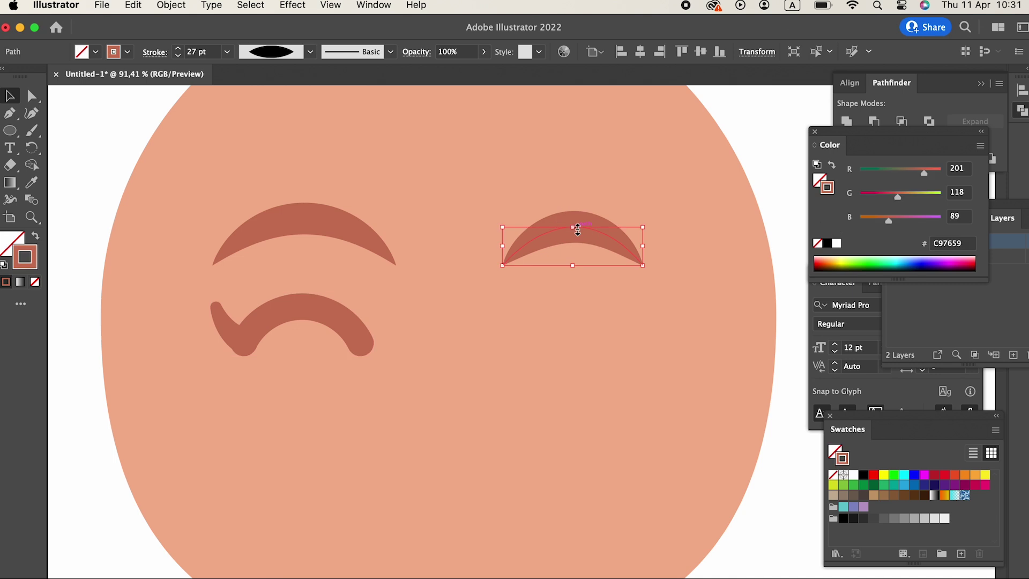
key(Delete)
Paste a copy of the left eyebrow and eye in front and move it to the right half of the face.
click(331, 320)
shift+click(319, 220)
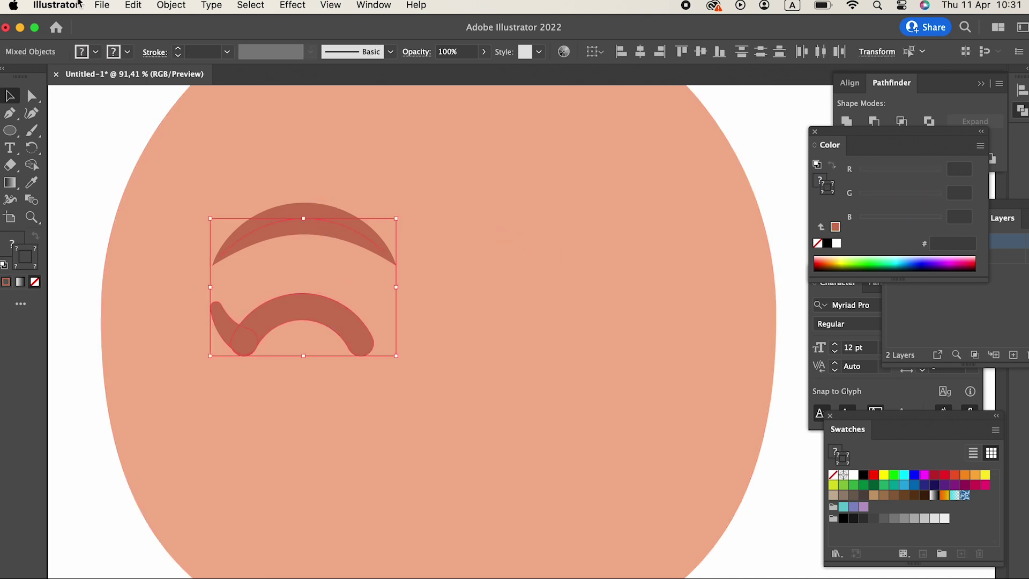
click(136, 10)
click(156, 82)
click(141, 12)
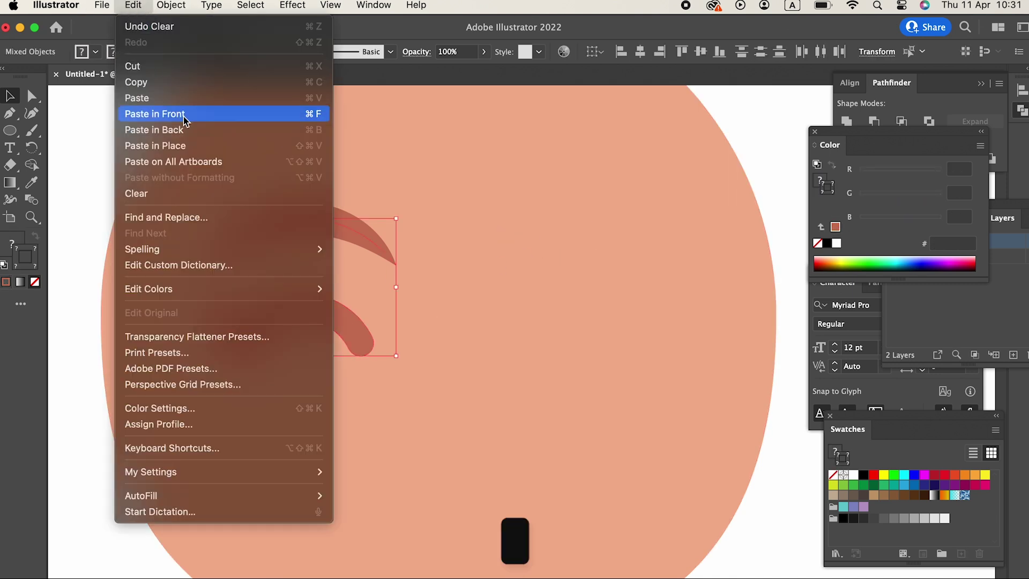
click(184, 114)
drag(346, 236, 638, 292)
Reflect the copied eyebrow and eye across the vertical axis and move them slightly closer to the left pair.
click(162, 5)
mouse_move(303, 27)
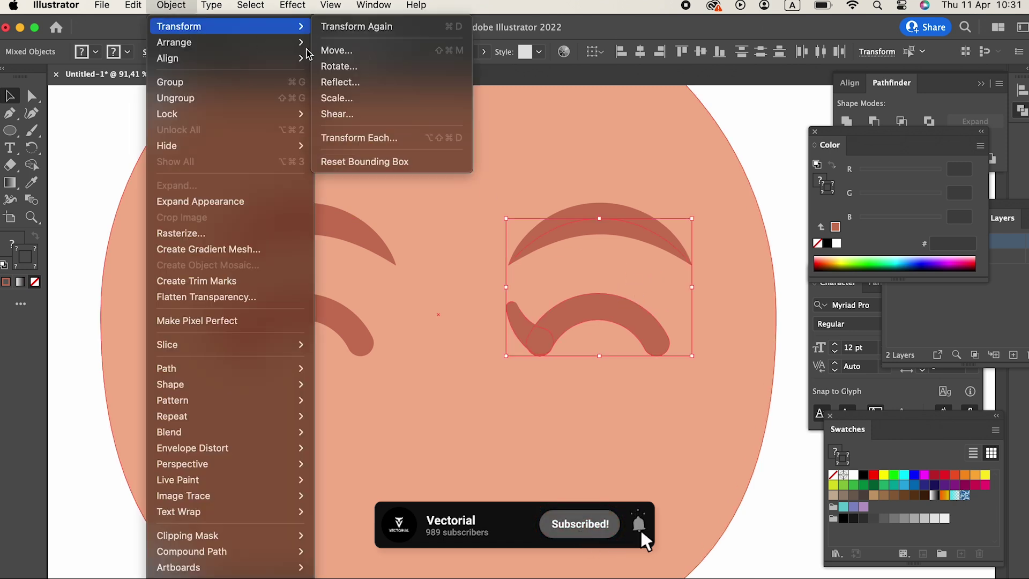
click(373, 87)
click(308, 468)
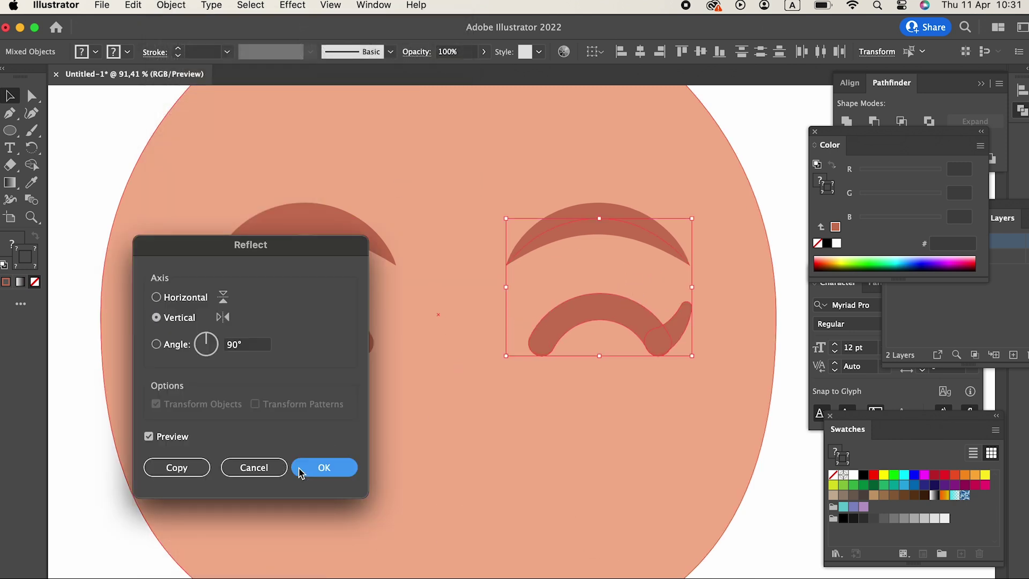
drag(635, 317, 620, 308)
click(775, 503)
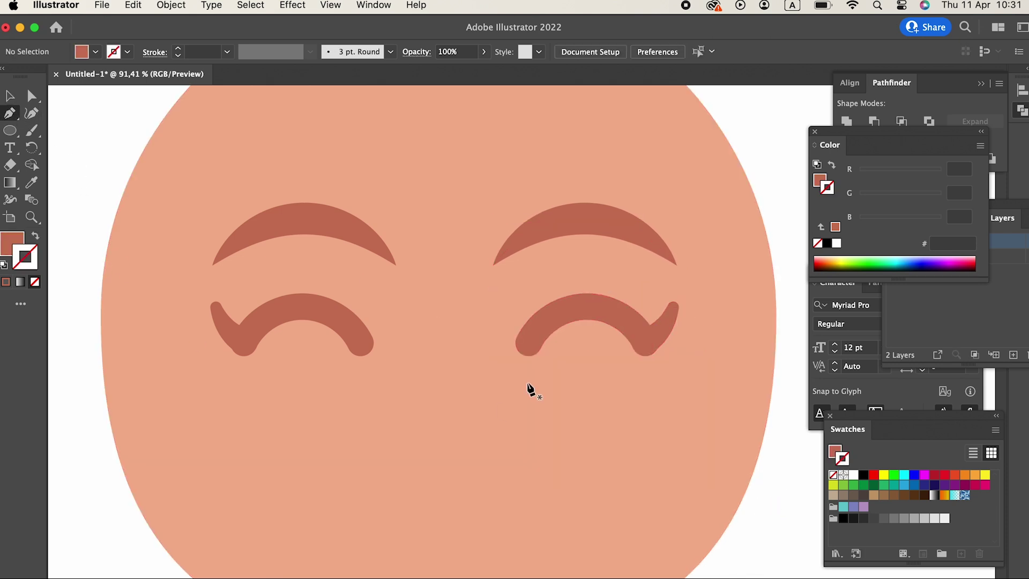
Draw a small nose arch between and below the eyes with the Pen tool and give it the eyebrow's stroke style.
click(411, 385)
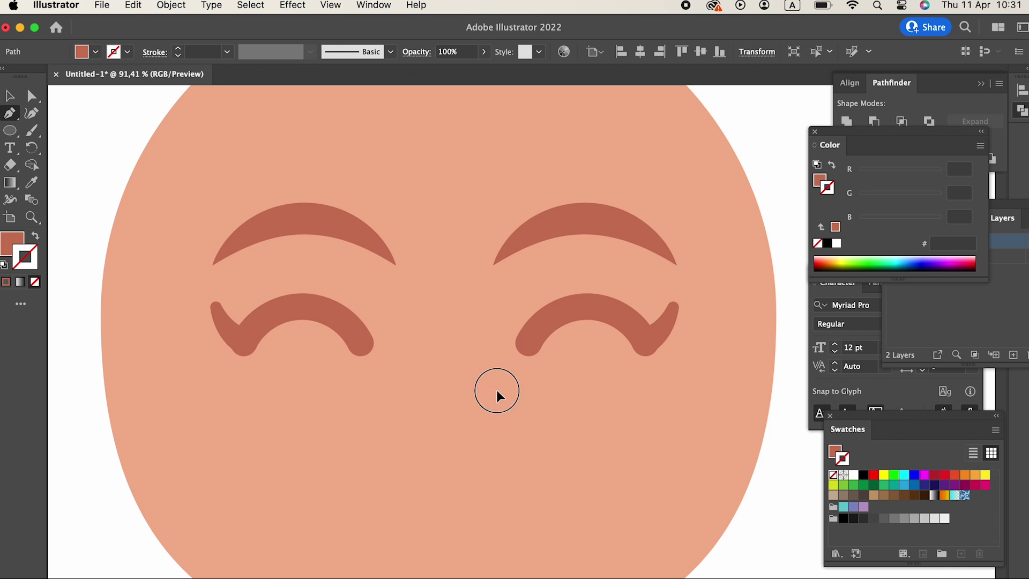
mouse_move(540, 445)
mouse_down()
mouse_move(545, 465)
mouse_move(519, 410)
mouse_move(544, 440)
mouse_up()
click(30, 184)
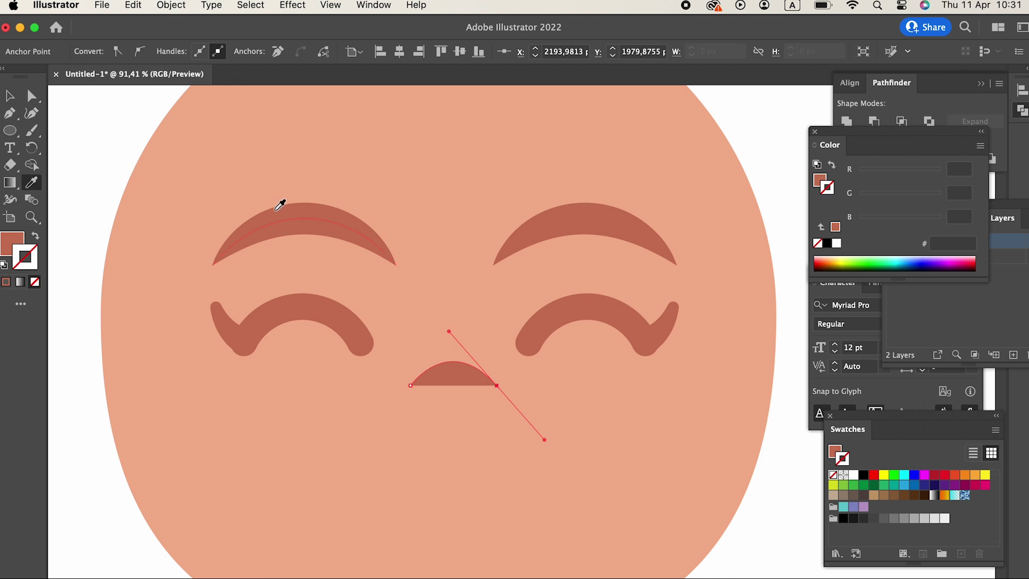
click(284, 215)
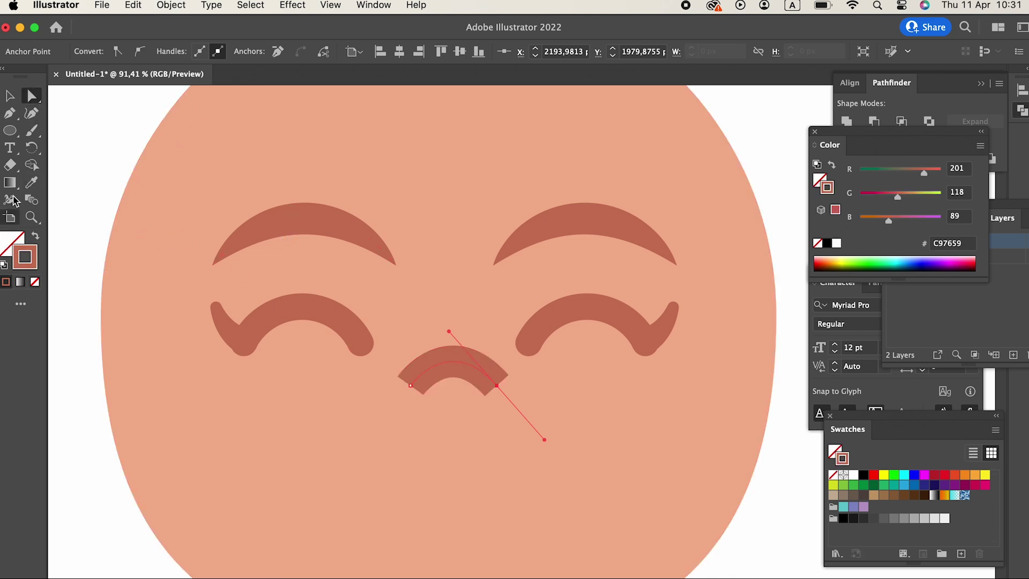
Set the nose arch's stroke weight to 15 pt and apply the lens-shaped width profile with pointed ends.
click(9, 96)
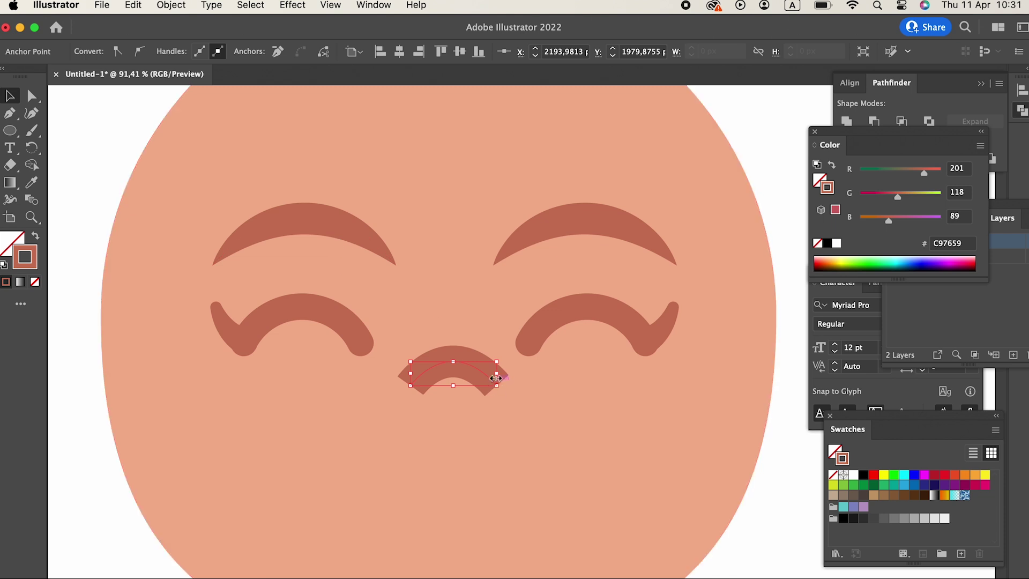
click(453, 368)
click(212, 52)
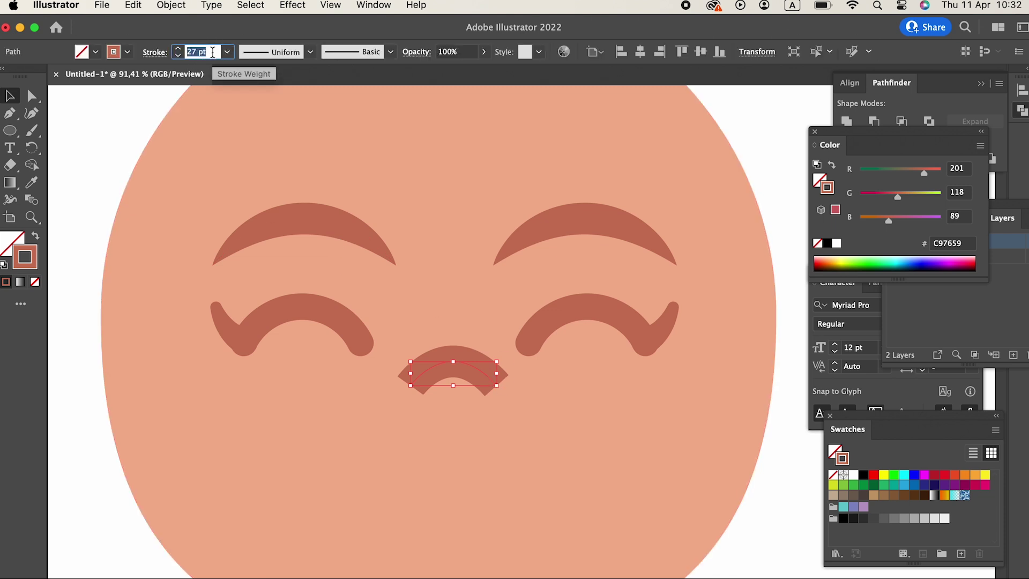
text(15)
key(Return)
click(781, 556)
click(489, 382)
click(253, 57)
click(255, 88)
click(787, 555)
Draw a circle for the mouth just below the nose, reaching almost to the chin.
key(z)
mouse_move(670, 397)
mouse_down()
mouse_move(550, 411)
mouse_move(539, 393)
mouse_move(633, 386)
mouse_up()
drag(438, 373, 619, 527)
Align the nose arch to the horizontal center of the artboard.
click(9, 95)
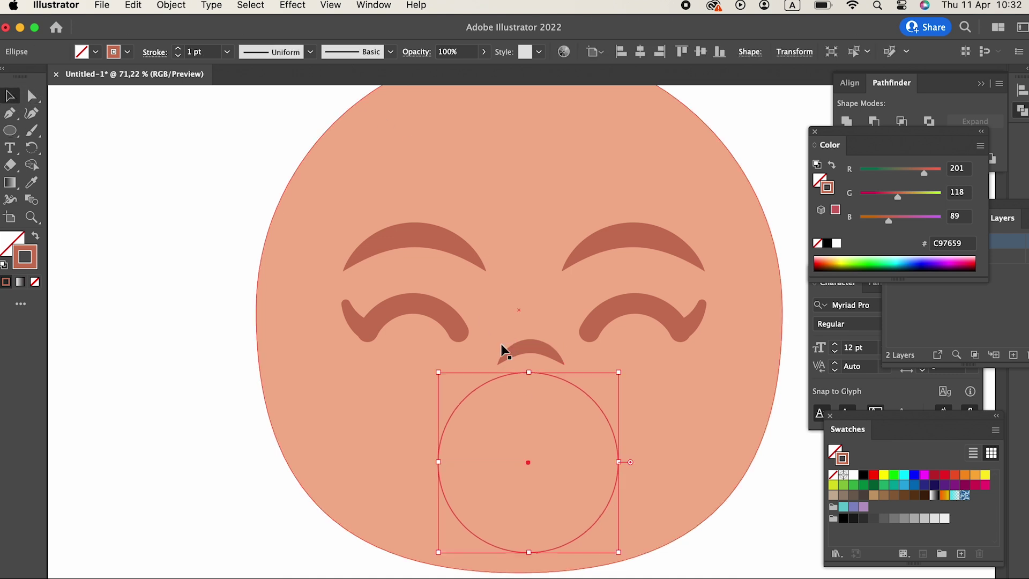
click(524, 355)
click(640, 52)
click(693, 409)
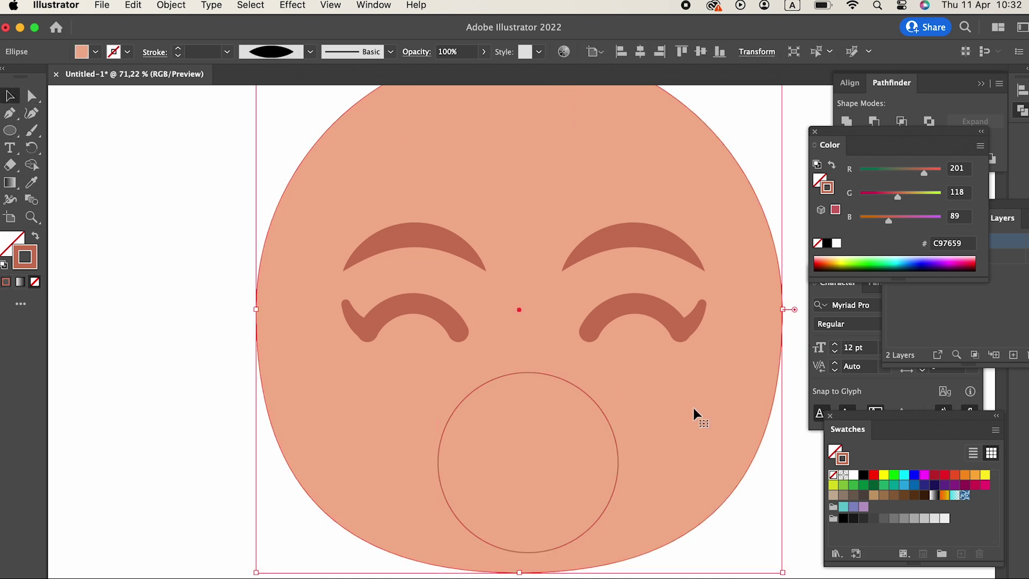
Group the two eyes together and group the two eyebrows together.
key(z)
drag(660, 279, 412, 337)
drag(558, 311, 611, 310)
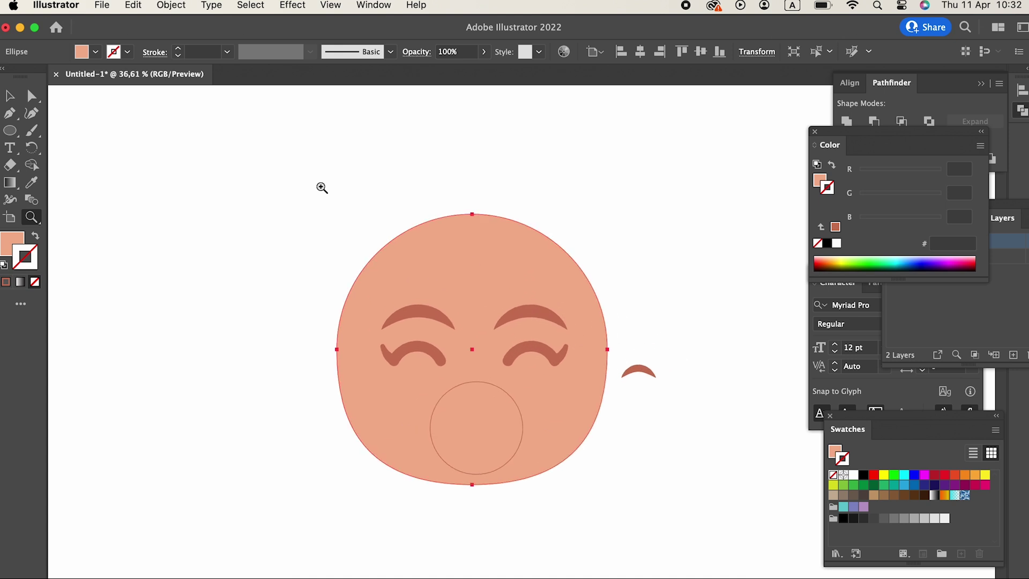
click(10, 95)
click(534, 351)
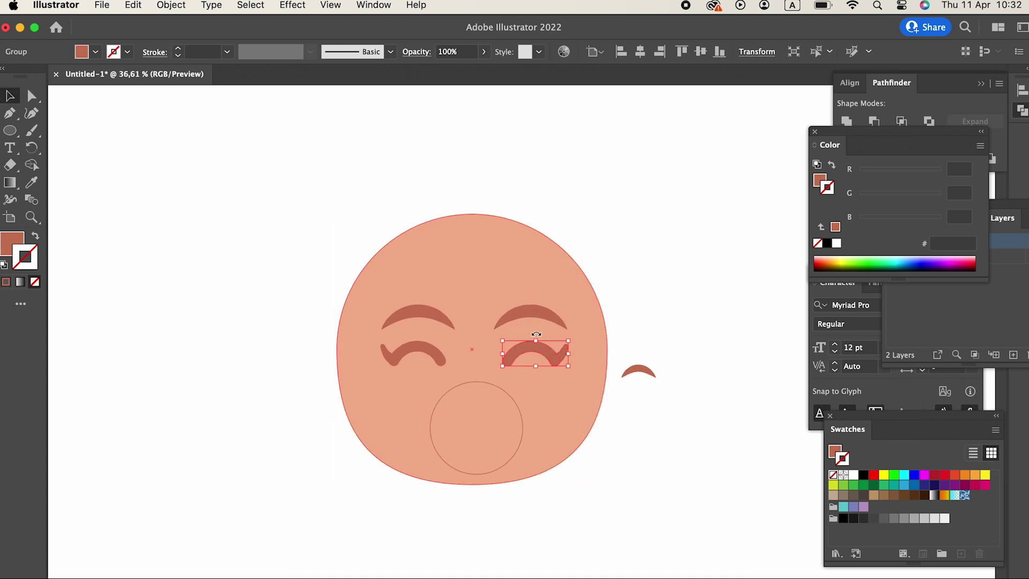
shift+click(421, 349)
click(174, 6)
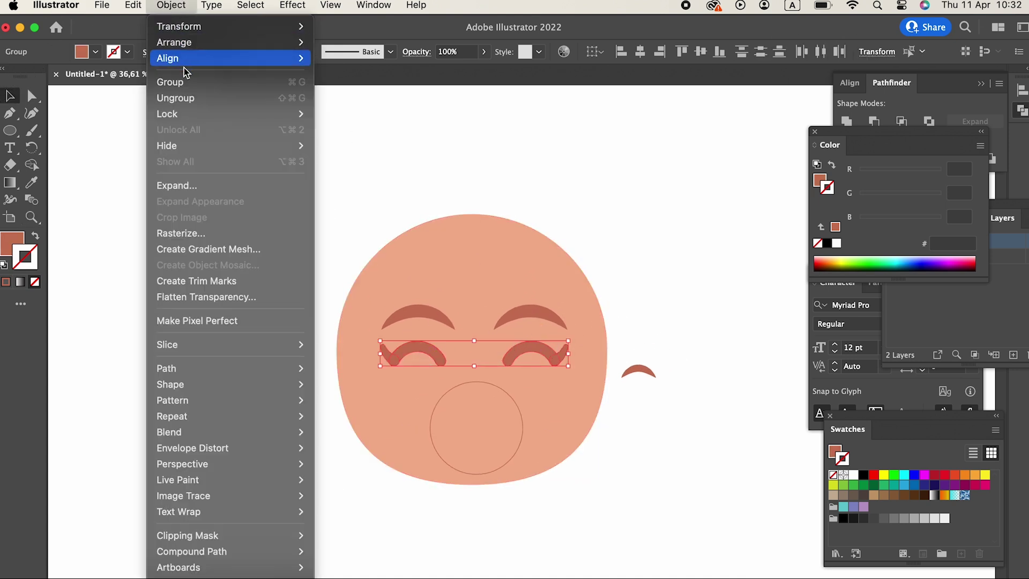
click(183, 79)
click(531, 312)
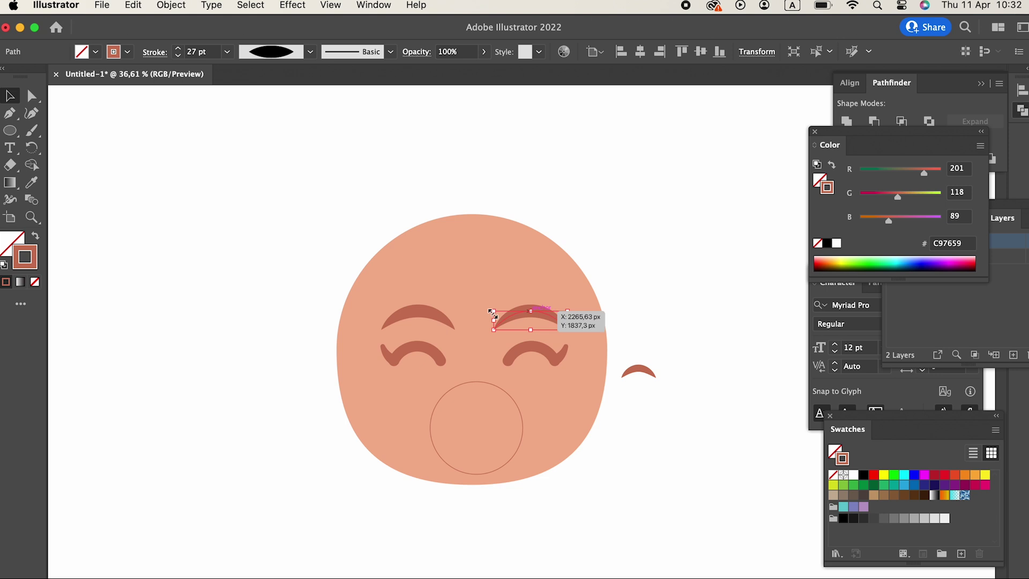
shift+click(418, 316)
click(170, 81)
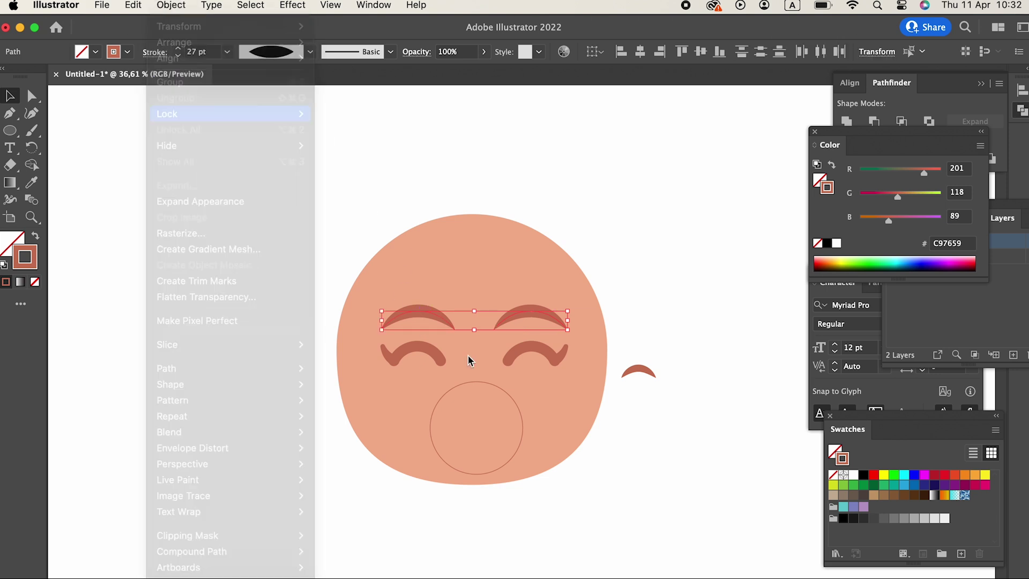
Select all the face parts, set alignment to the artboard and center them horizontally.
click(471, 361)
key(super+a)
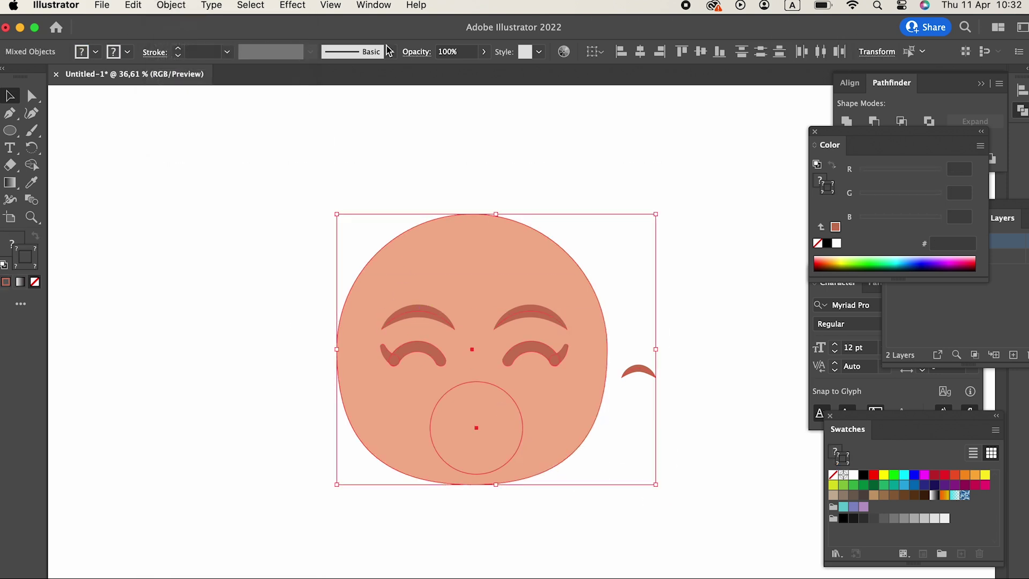
click(593, 52)
click(638, 99)
click(640, 52)
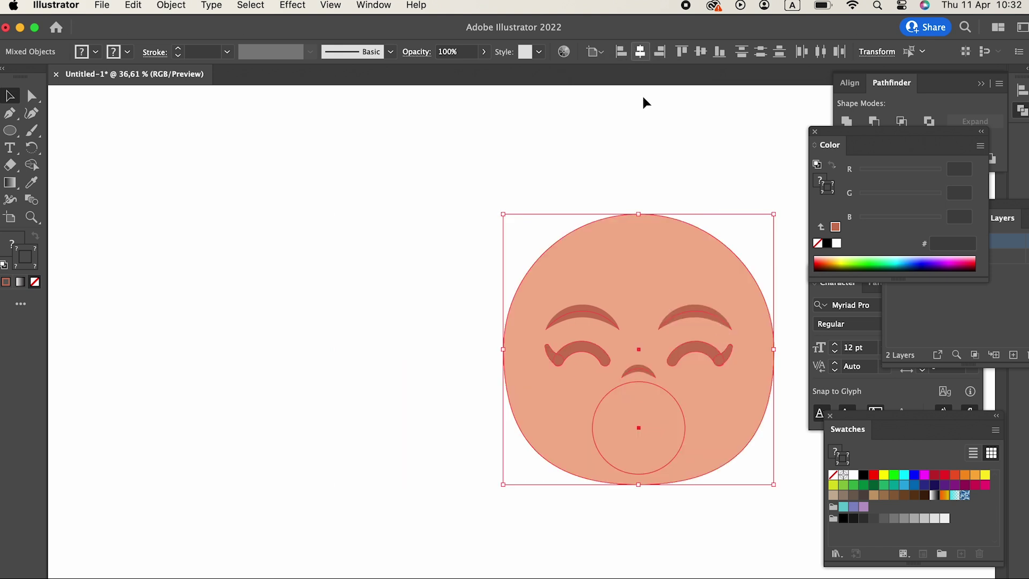
click(718, 211)
drag(718, 211, 560, 156)
Turn the mouth circle's stroke color into its fill and change that fill to dark brown 824F3F.
key(z)
drag(574, 200, 704, 283)
drag(704, 283, 740, 176)
click(10, 101)
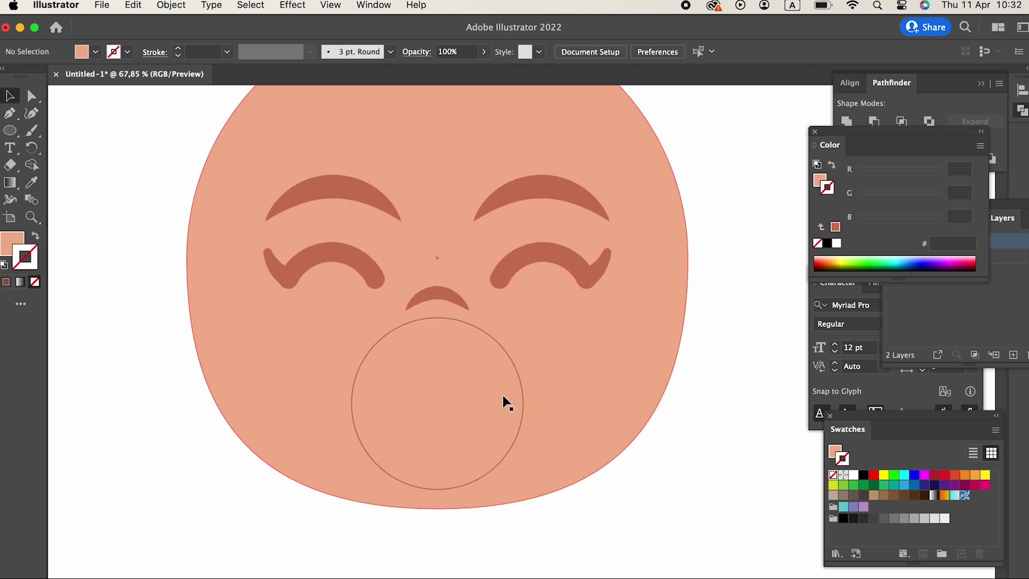
click(522, 402)
click(36, 236)
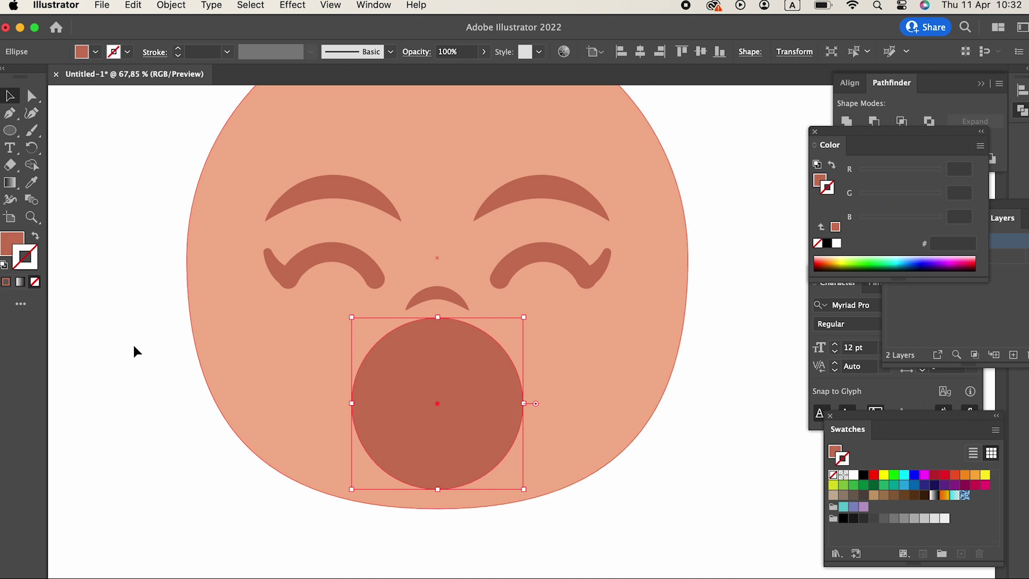
double_click(10, 253)
drag(118, 120, 119, 155)
click(366, 70)
Draw a rectangle over the upper half of the mouth circle and subtract it with Pathfinder's Minus Front.
click(9, 131)
click(80, 148)
drag(311, 403, 607, 293)
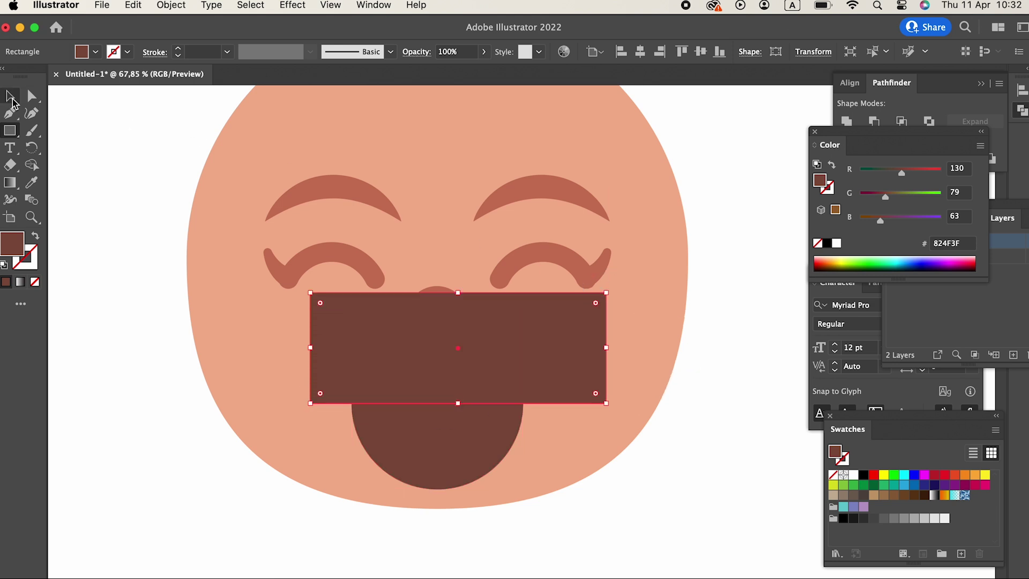
shift+click(452, 447)
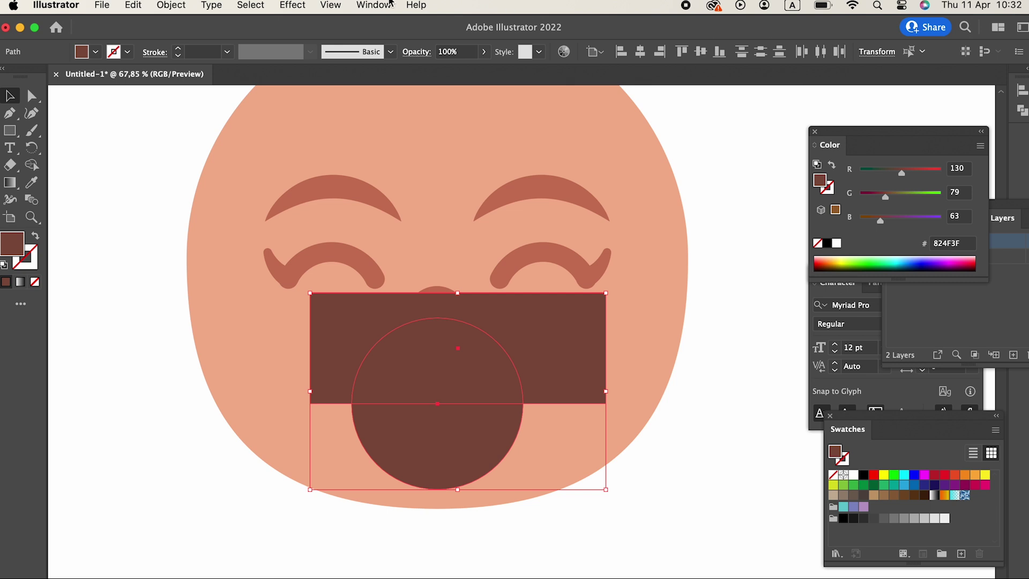
click(373, 5)
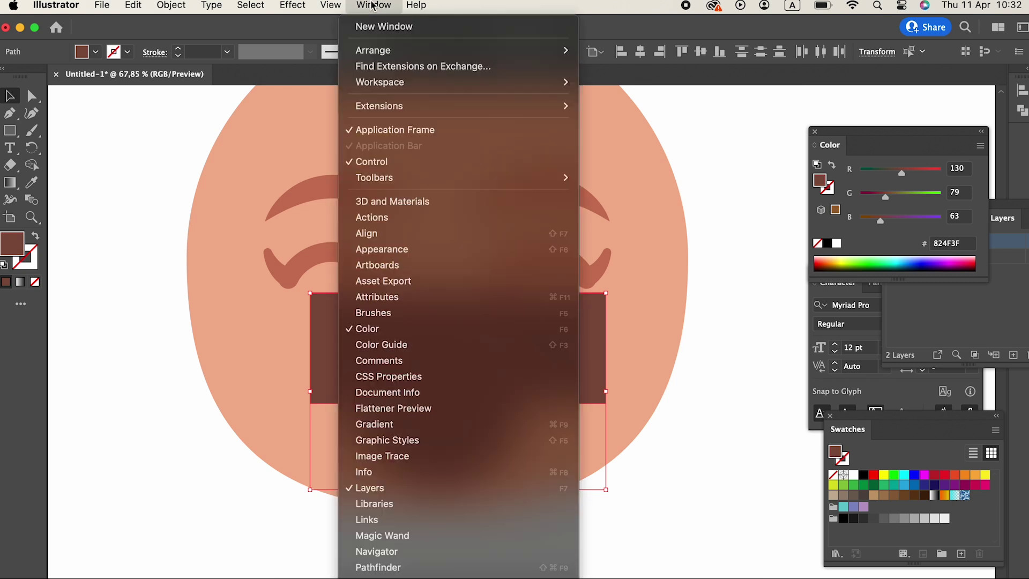
click(398, 232)
click(892, 83)
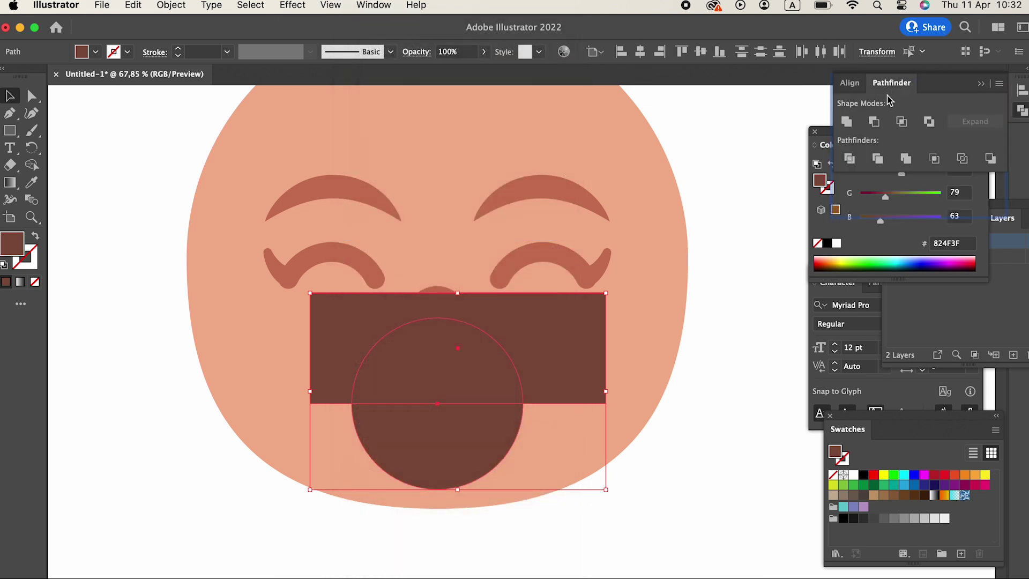
click(874, 122)
Move the half-round mouth straight up, closer to the nose.
click(723, 465)
drag(476, 438, 477, 400)
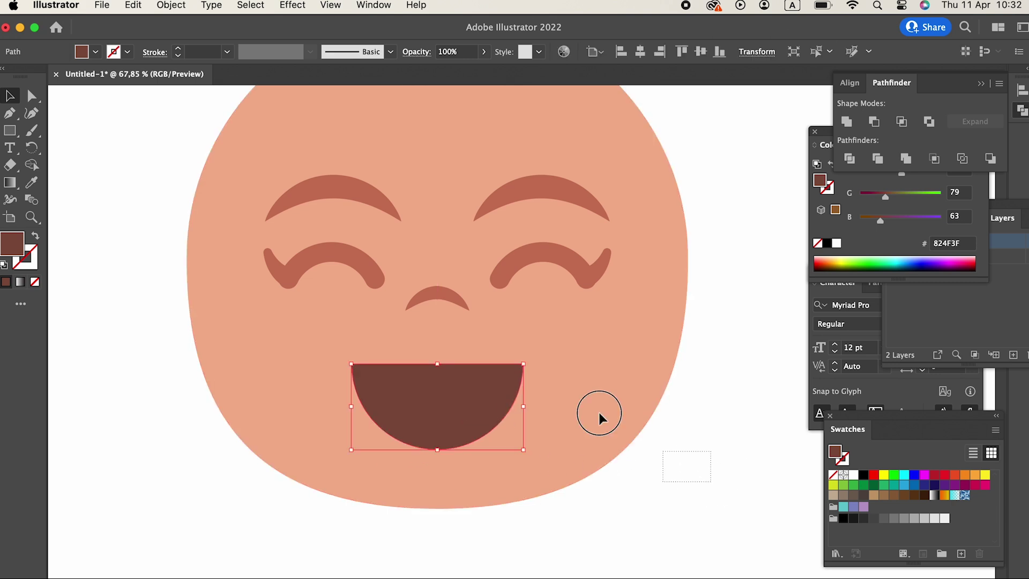
drag(599, 418, 115, 124)
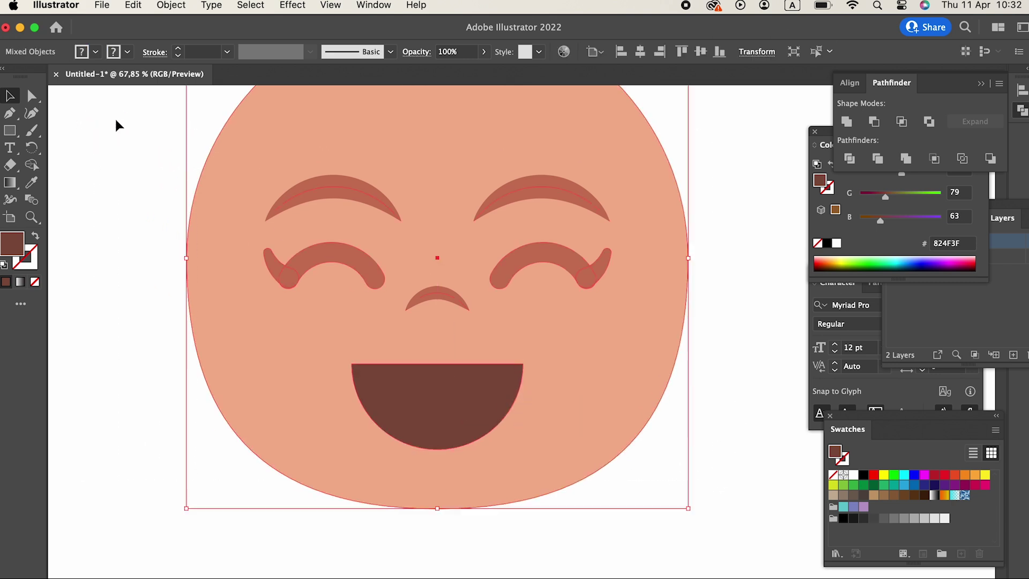
click(805, 390)
Draw a rectangle for the teeth across the mouth's upper edge and fill it with white FFFFFF.
click(506, 399)
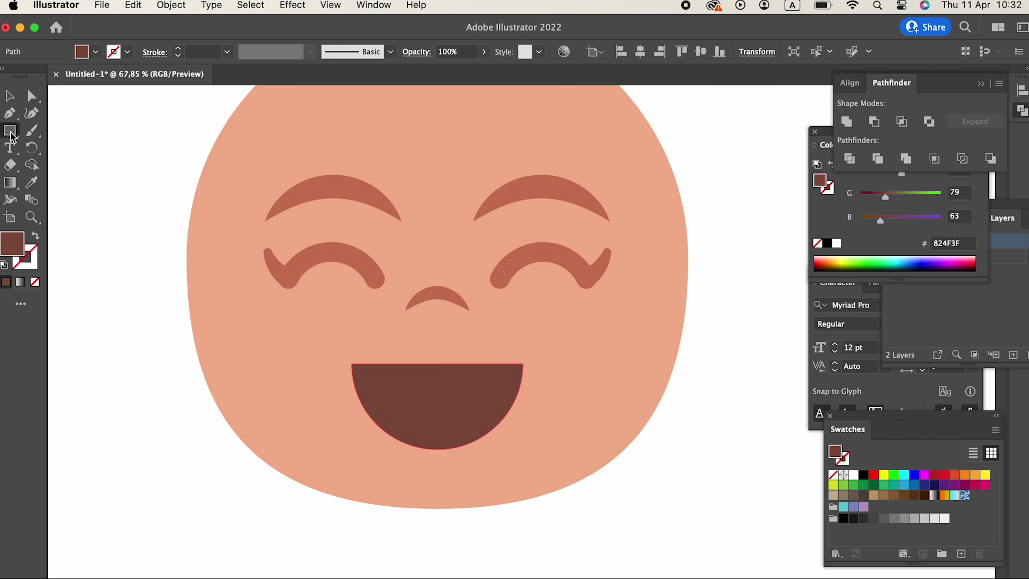
drag(382, 341, 499, 388)
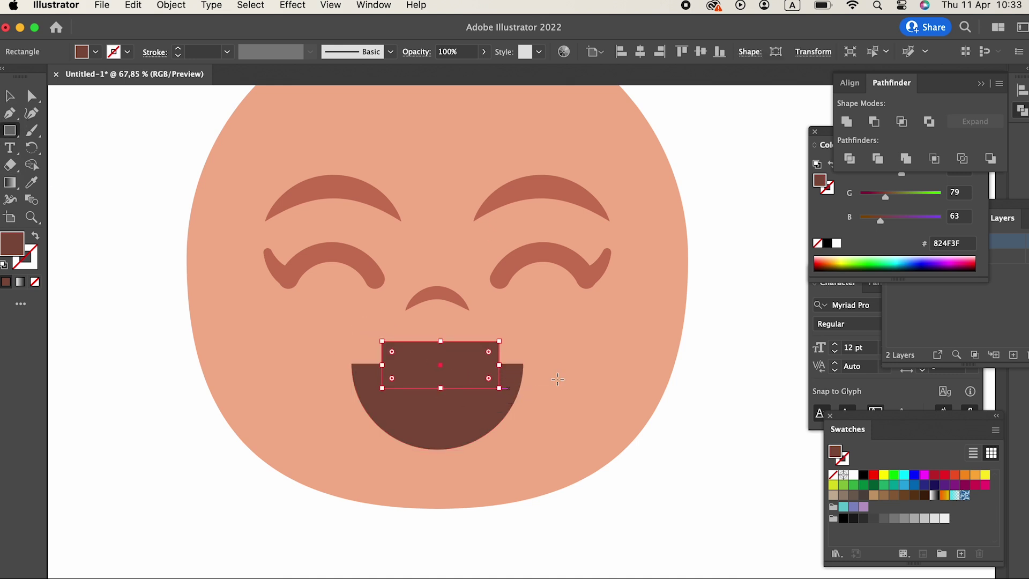
click(855, 475)
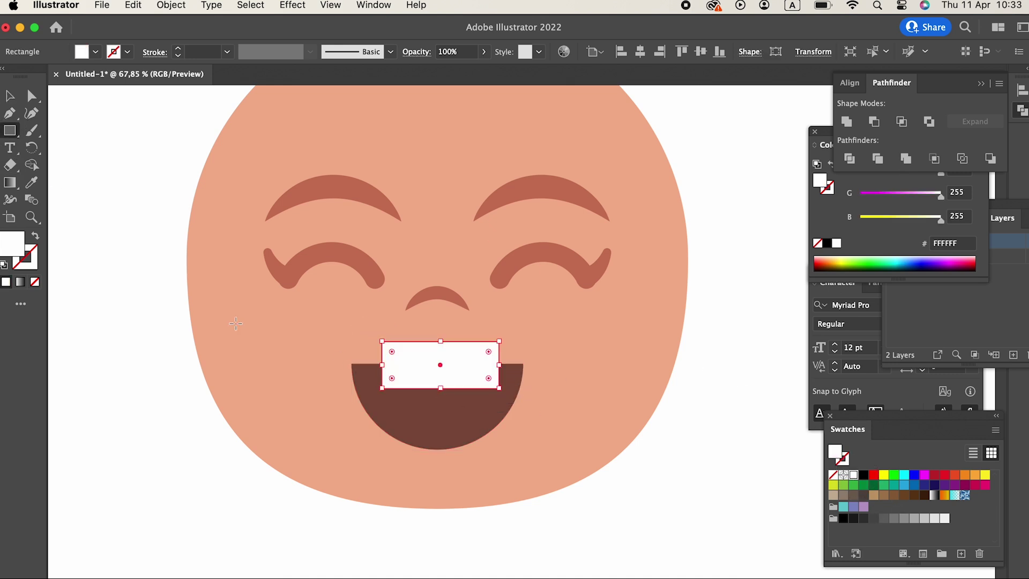
Round the two lower corners of the white teeth rectangle.
key(a)
click(383, 387)
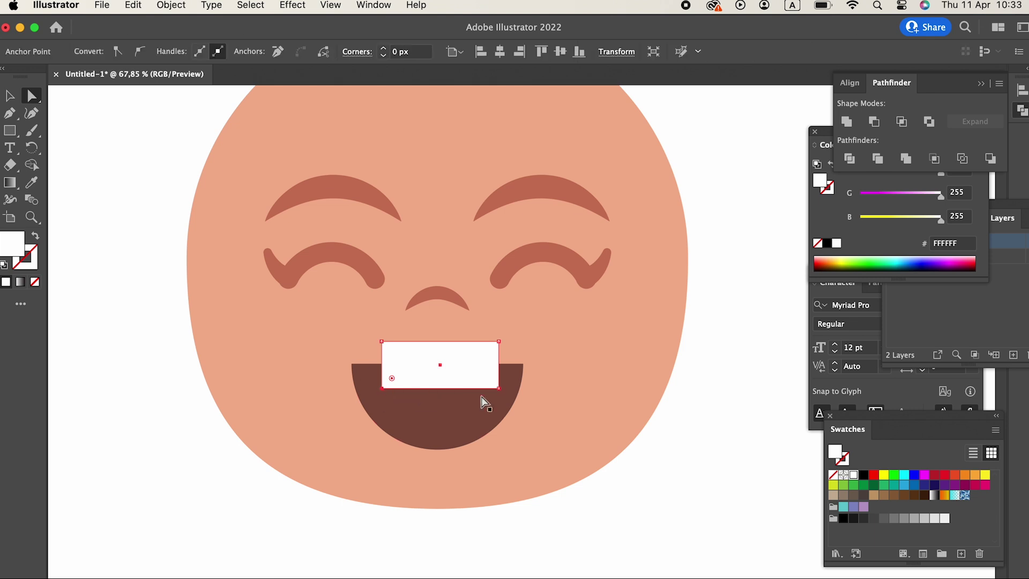
shift+click(504, 390)
drag(492, 381, 486, 363)
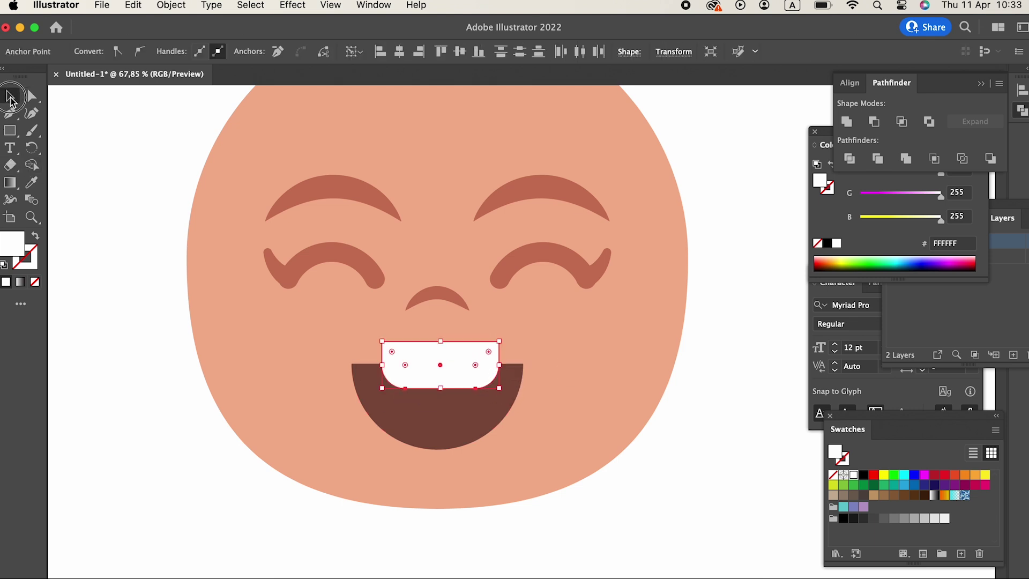
Draw a tongue circle overlapping the mouth's lower edge and fill it with coral red E07C68.
drag(10, 130, 81, 147)
mouse_move(423, 412)
mouse_down()
mouse_move(533, 468)
mouse_move(499, 471)
mouse_move(456, 432)
mouse_move(485, 434)
mouse_up()
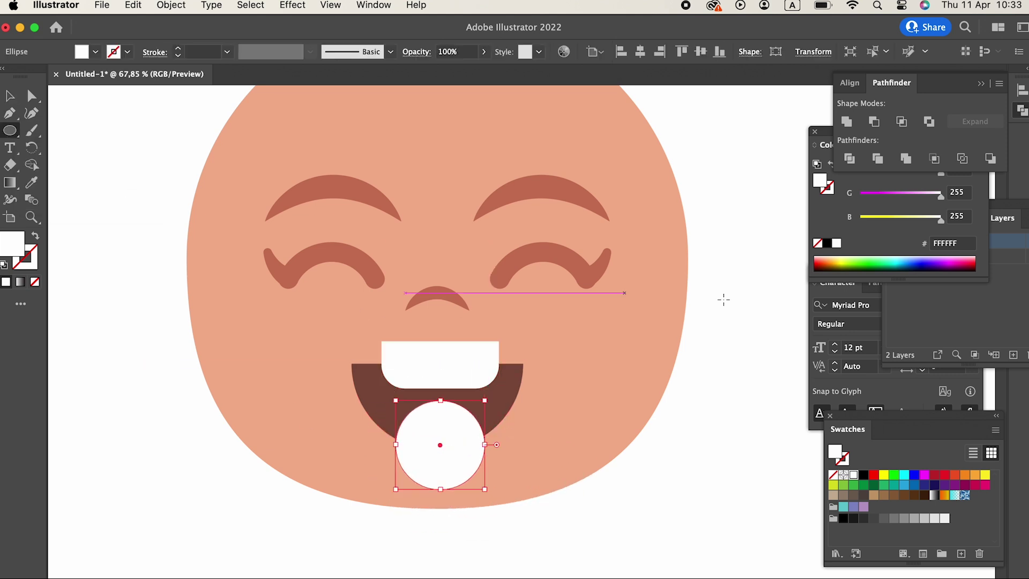
click(33, 183)
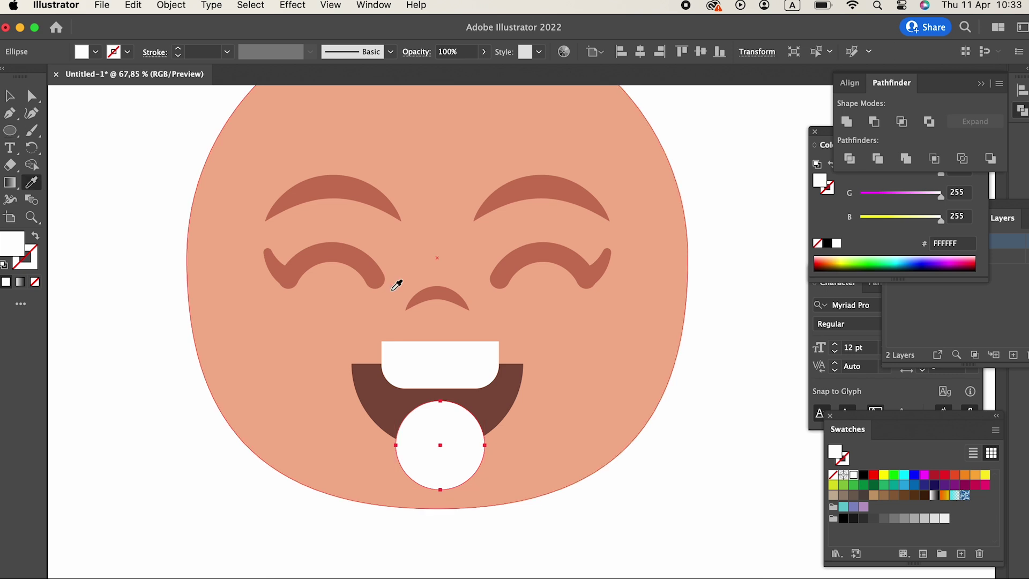
click(320, 333)
double_click(21, 252)
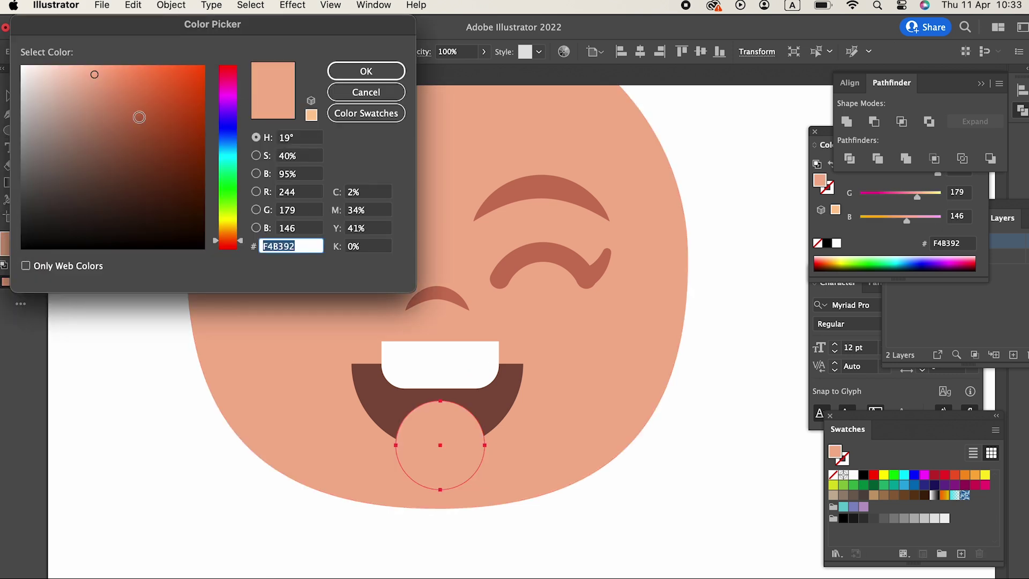
click(231, 251)
drag(111, 83, 119, 87)
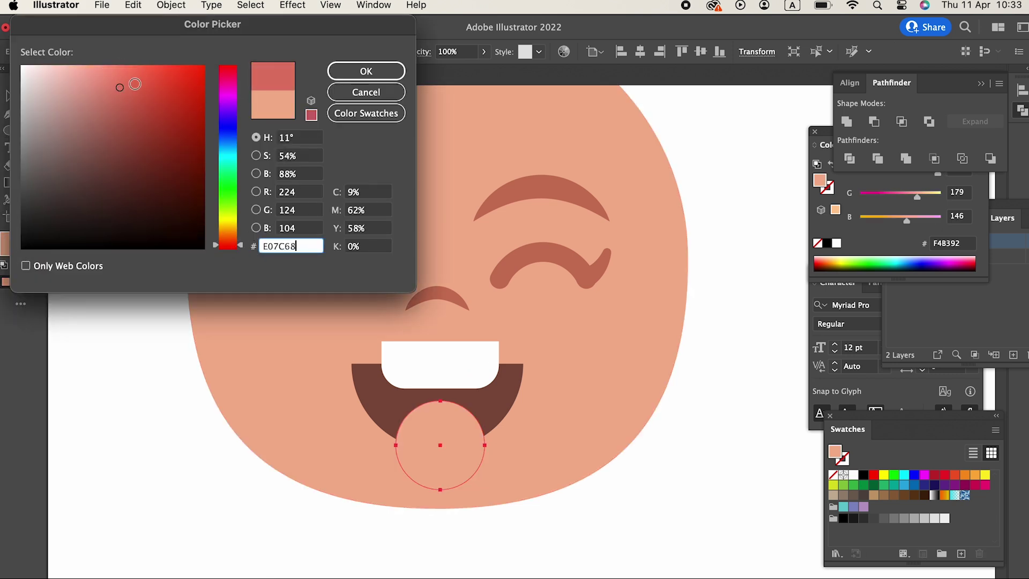
click(329, 75)
click(12, 98)
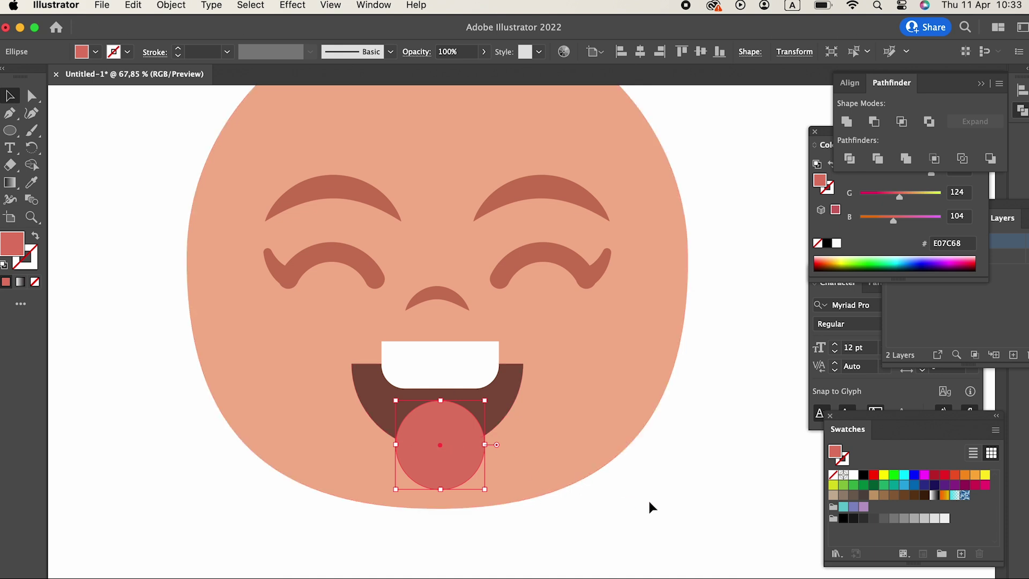
Select all the face parts and center them horizontally so the teeth and tongue line up with the mouth.
key(super+a)
click(640, 52)
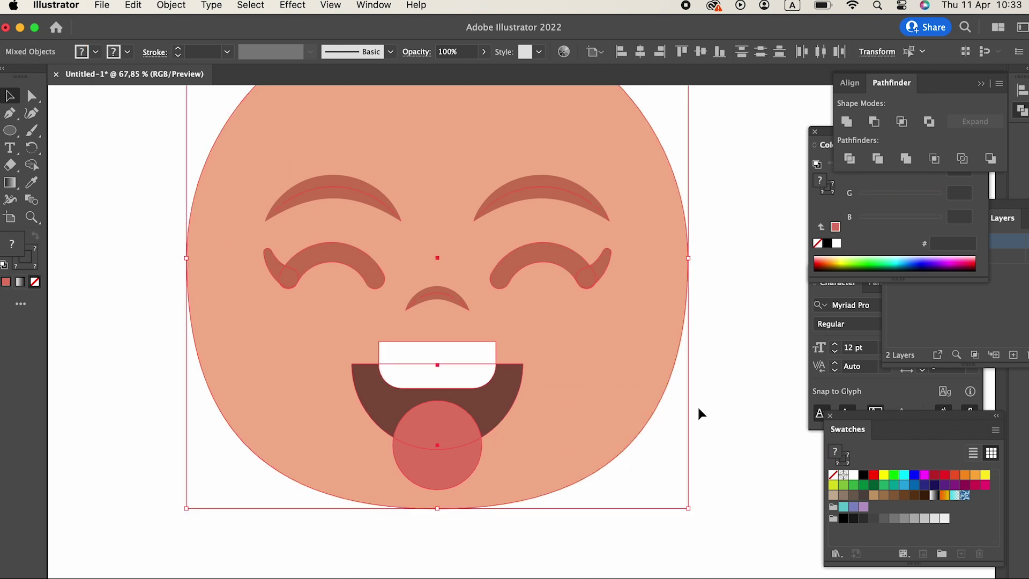
click(695, 376)
Divide the overlapping mouth, teeth and tongue shapes and delete the tongue and teeth pieces outside the mouth.
click(458, 445)
shift+click(507, 403)
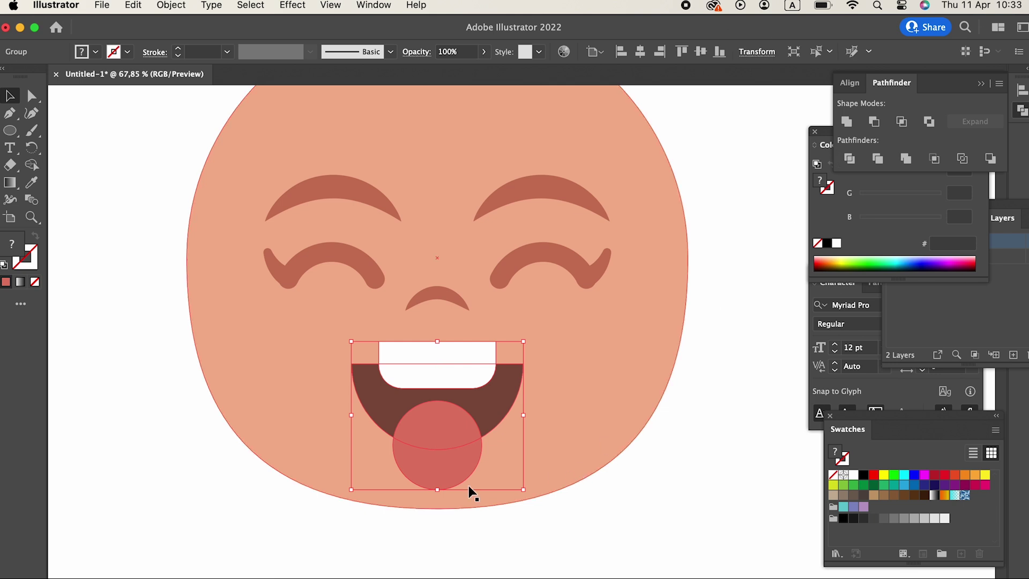
double_click(445, 469)
click(445, 464)
key(Delete)
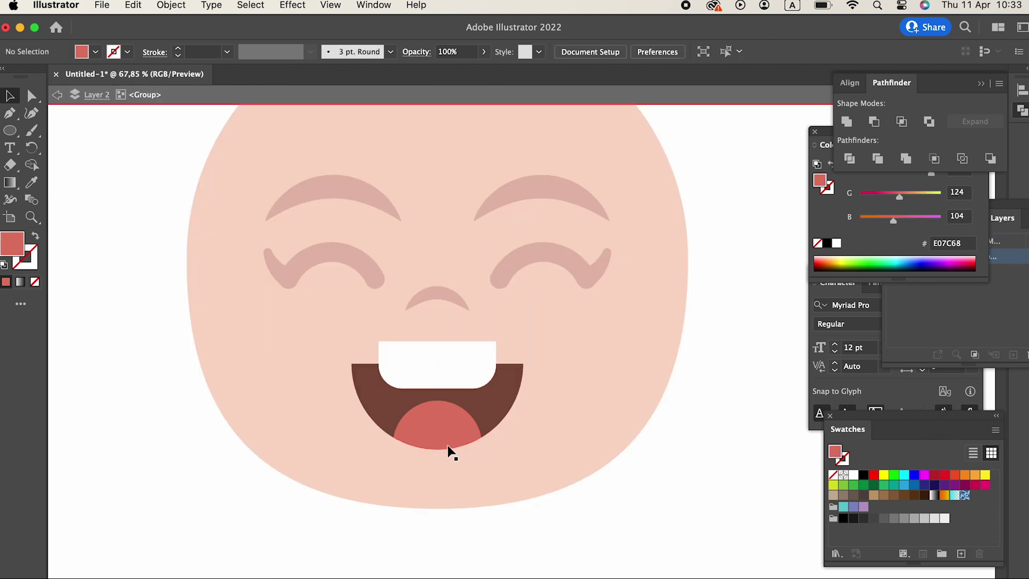
click(437, 350)
key(Delete)
double_click(710, 498)
Round the mouth's two upper outer corners to a radius of about 23 px.
click(36, 95)
click(352, 364)
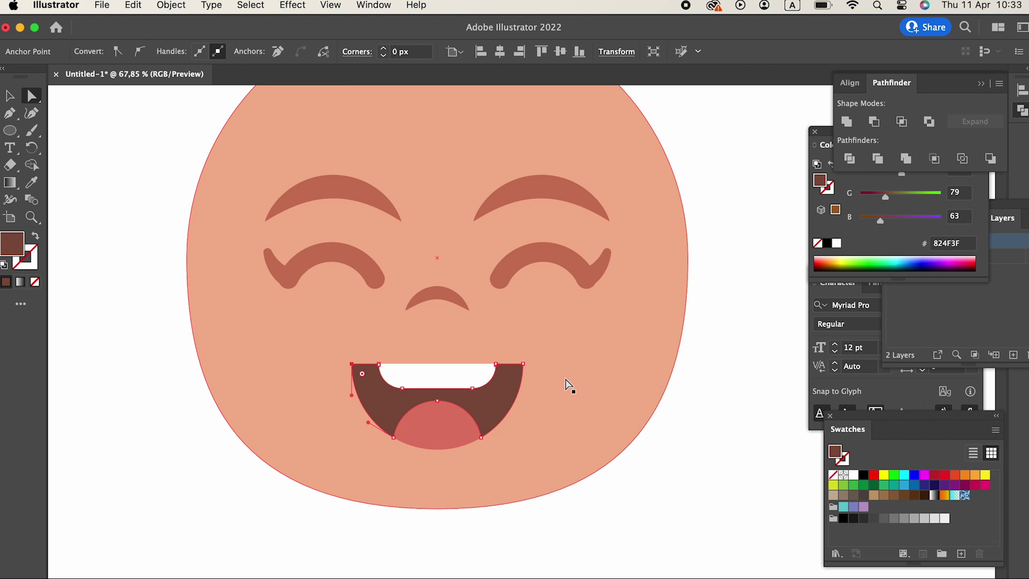
shift+click(523, 365)
drag(513, 375, 510, 400)
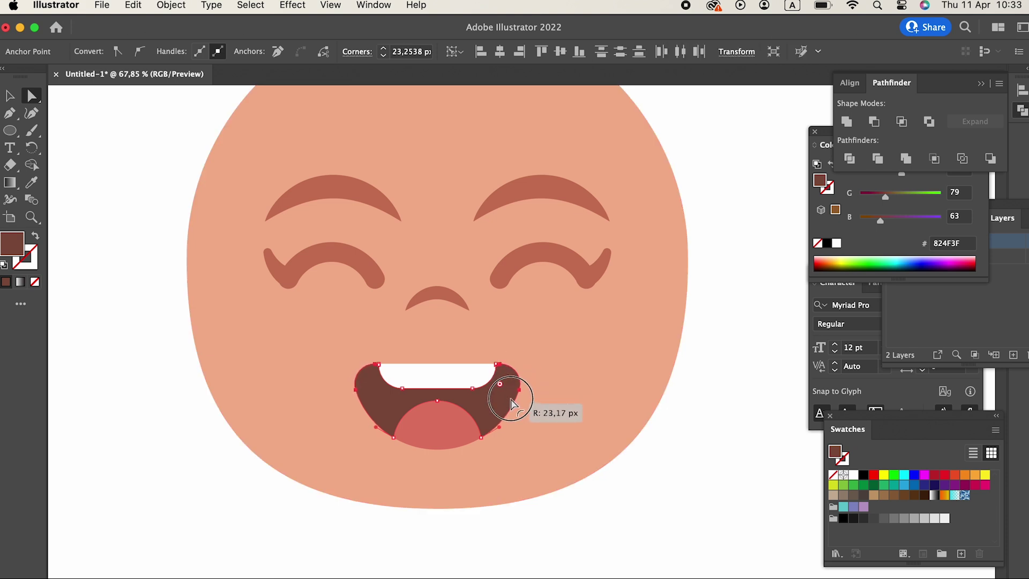
Draw a flat ellipse as a cheek below the eye on the right and fill it with the tongue's color E07C68.
key(z)
mouse_move(542, 351)
mouse_down()
mouse_move(443, 356)
mouse_move(544, 368)
mouse_up()
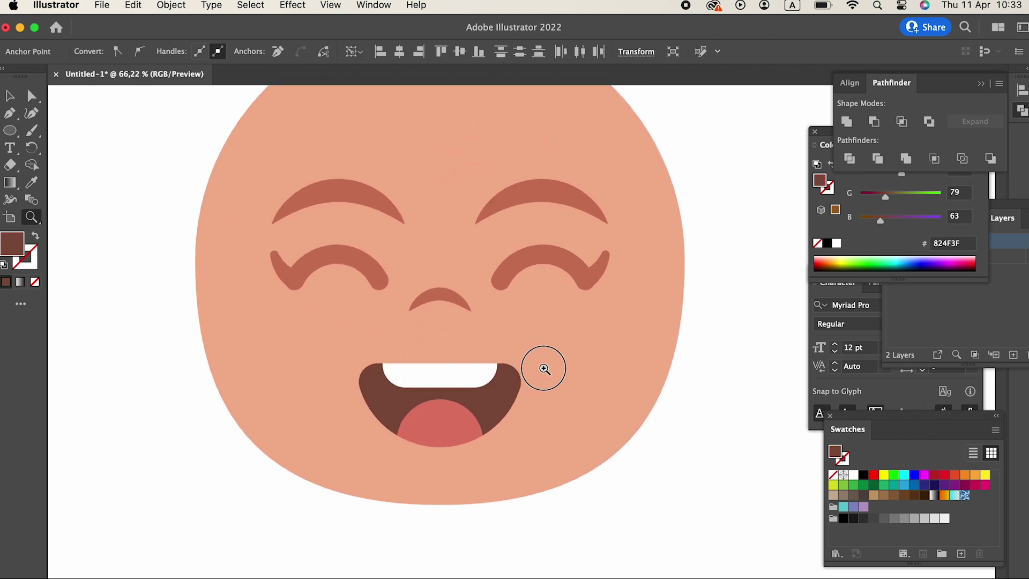
click(9, 96)
click(140, 187)
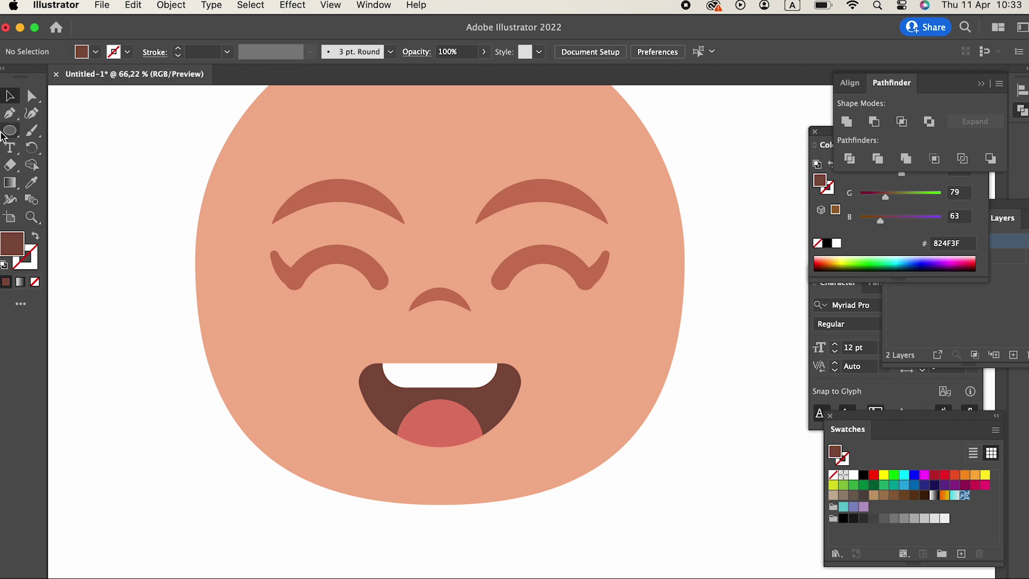
drag(542, 299, 627, 353)
key(i)
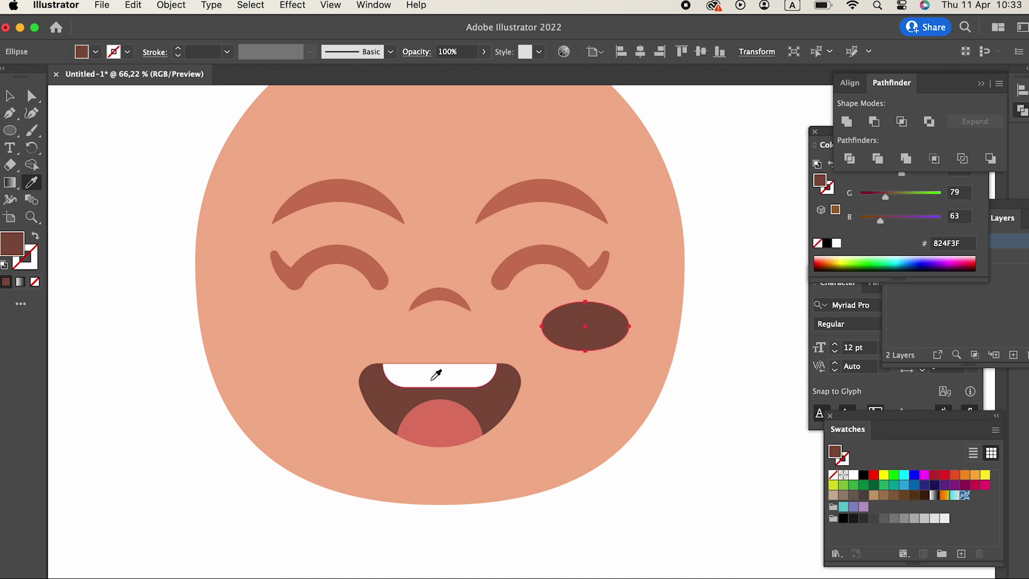
click(446, 400)
click(11, 94)
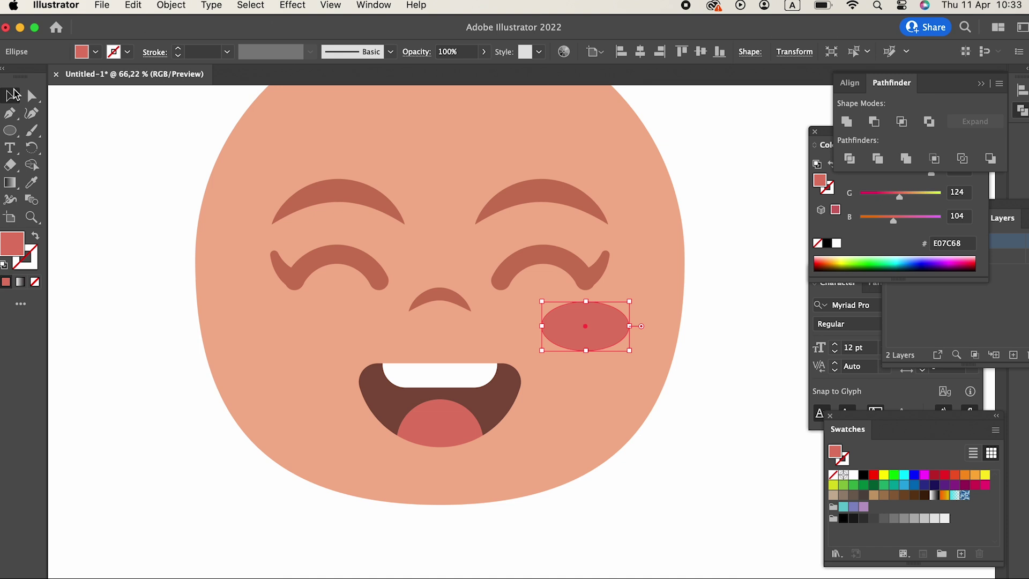
click(137, 6)
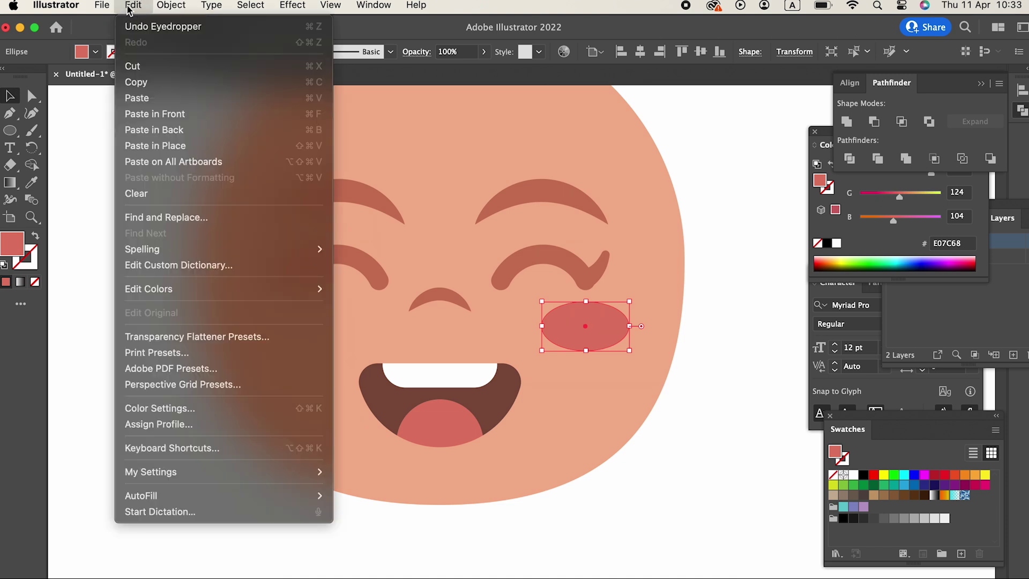
click(213, 117)
drag(629, 351, 459, 350)
key(super+z)
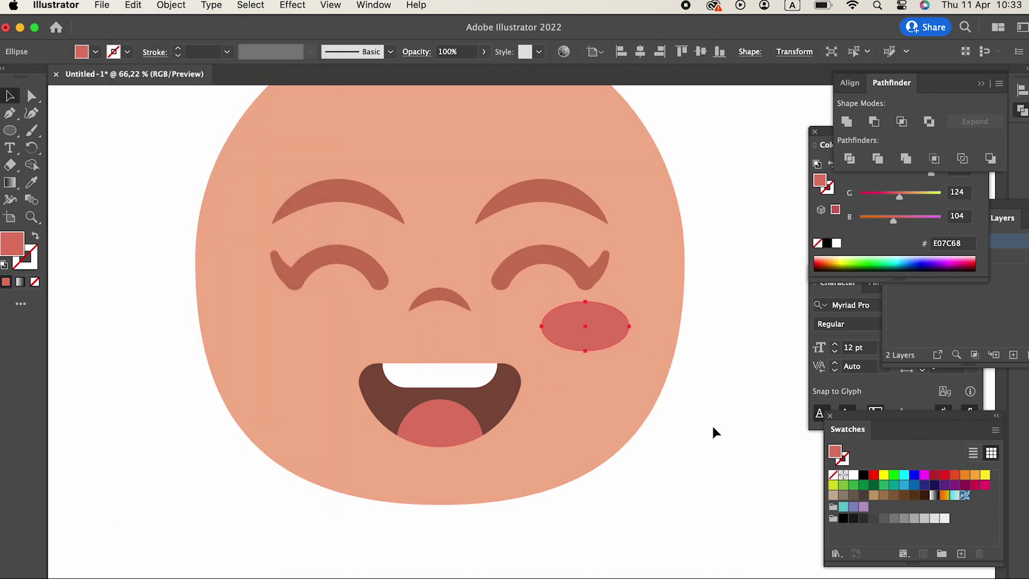
click(711, 427)
Duplicate the cheek ellipse to the opposite side of the face, group both cheeks and center the group horizontally.
drag(613, 319, 315, 323)
shift+click(604, 318)
click(181, 5)
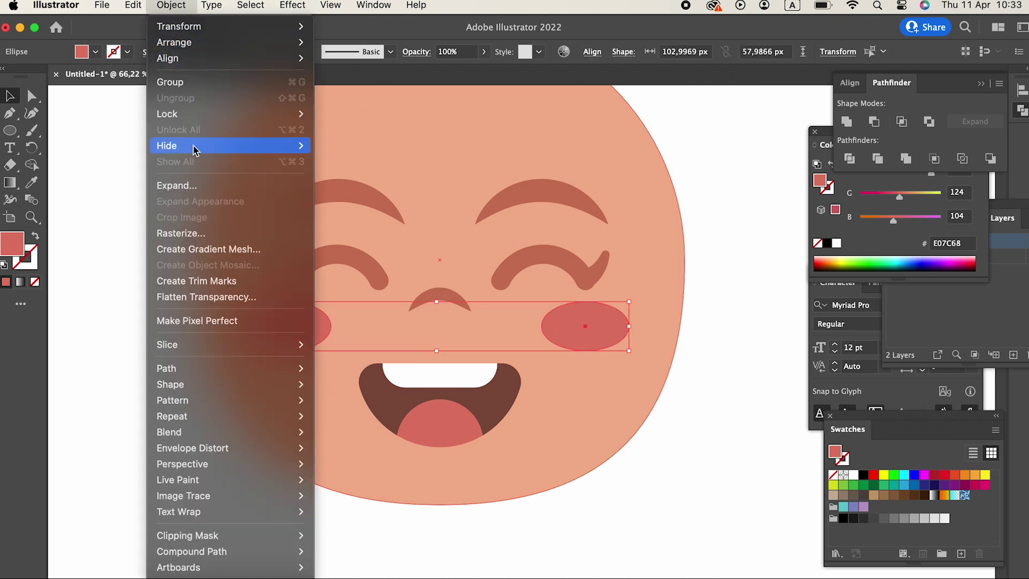
click(185, 84)
click(640, 52)
click(723, 367)
Draw a circle beside the left side of the head and fill it with the head's skin color F4B392.
key(z)
drag(703, 337, 533, 341)
drag(81, 251, 160, 332)
click(31, 183)
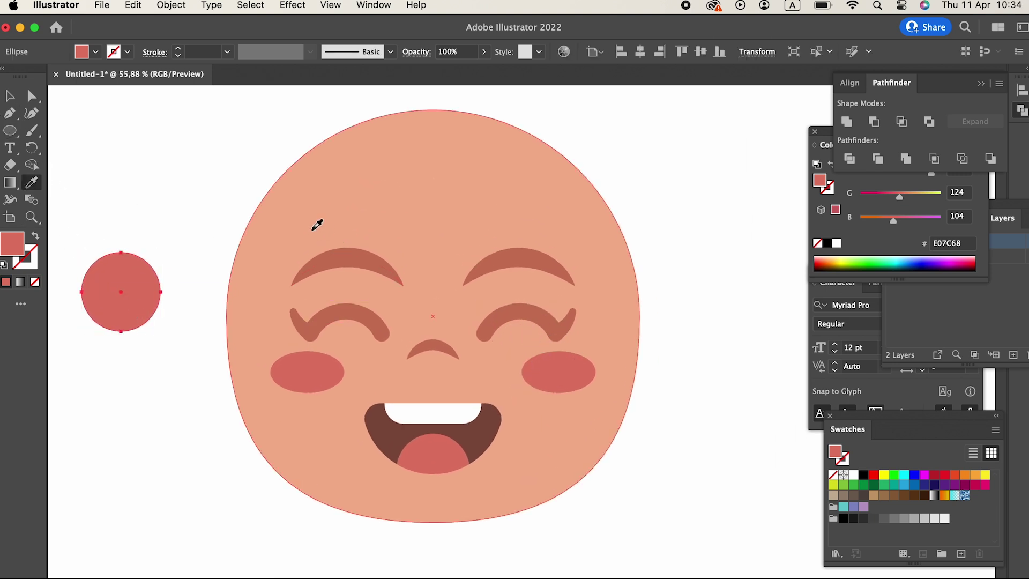
click(316, 228)
Enlarge the circle, flatten its inner side and place it as an ear overlapping the head's left edge.
drag(161, 292, 259, 379)
click(195, 352)
drag(218, 352, 214, 352)
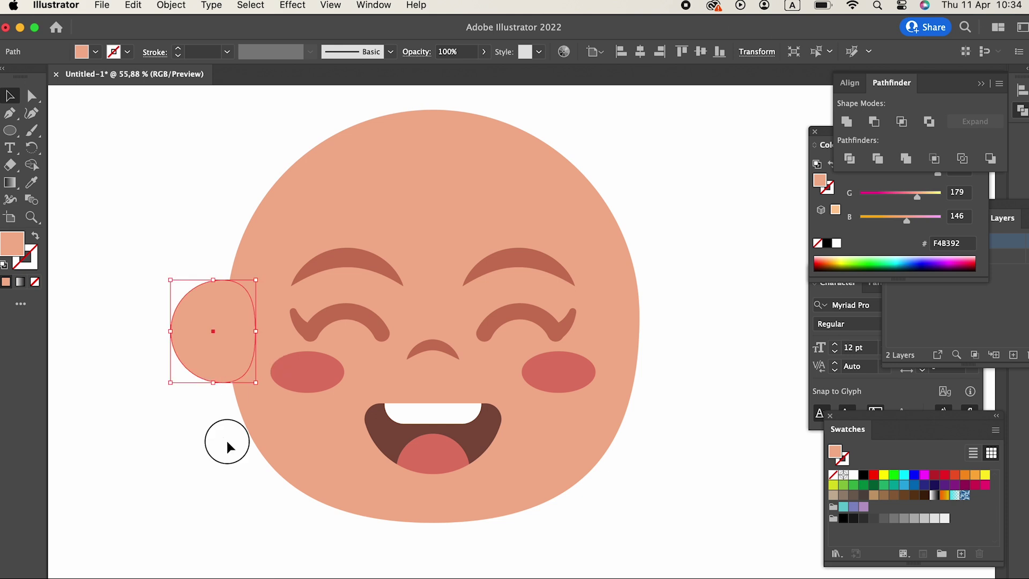
click(228, 443)
Create an inner ear shape by offsetting the ear's path by -35 px with miter joins.
click(195, 314)
click(171, 5)
mouse_move(244, 368)
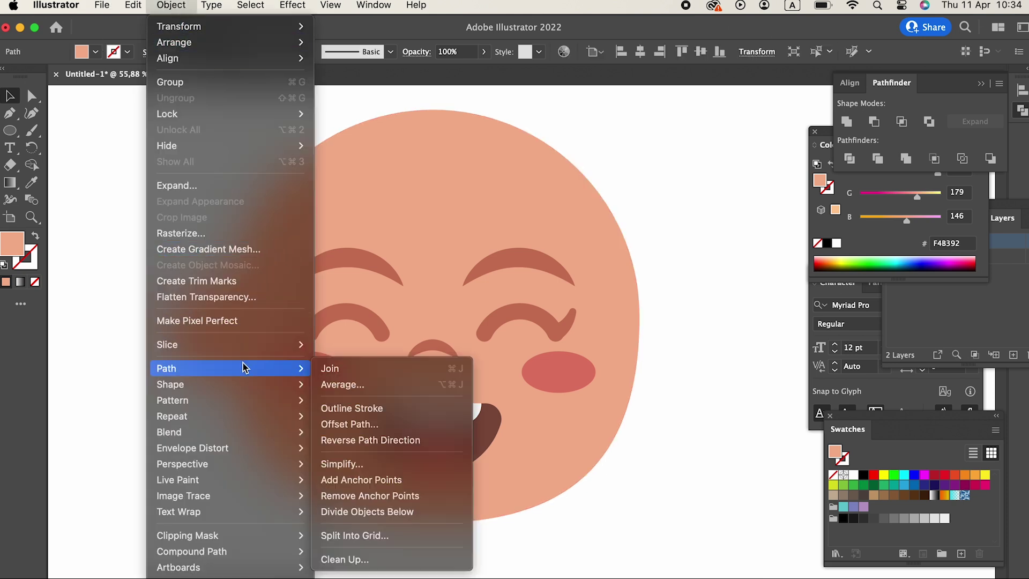
click(413, 423)
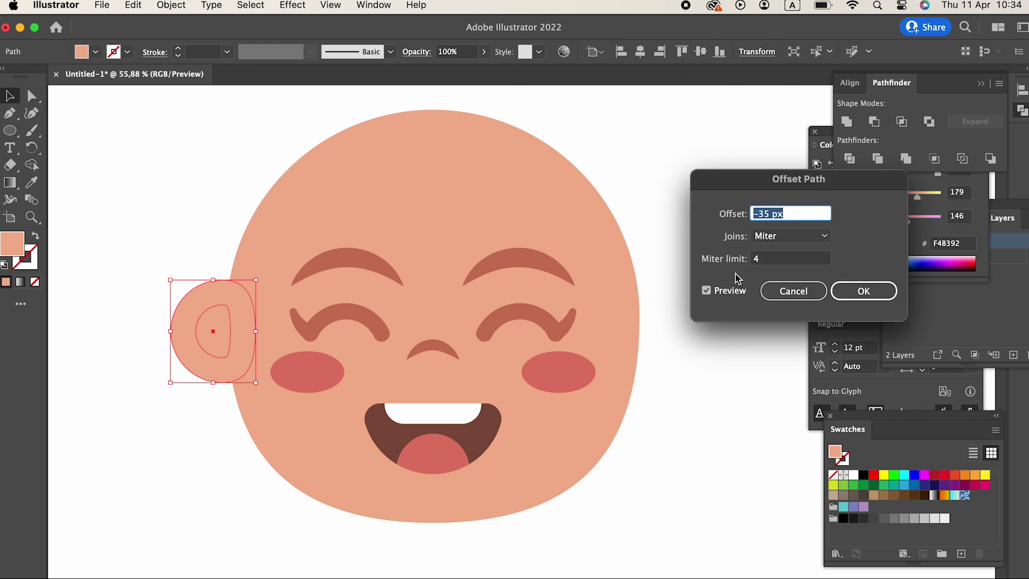
click(863, 291)
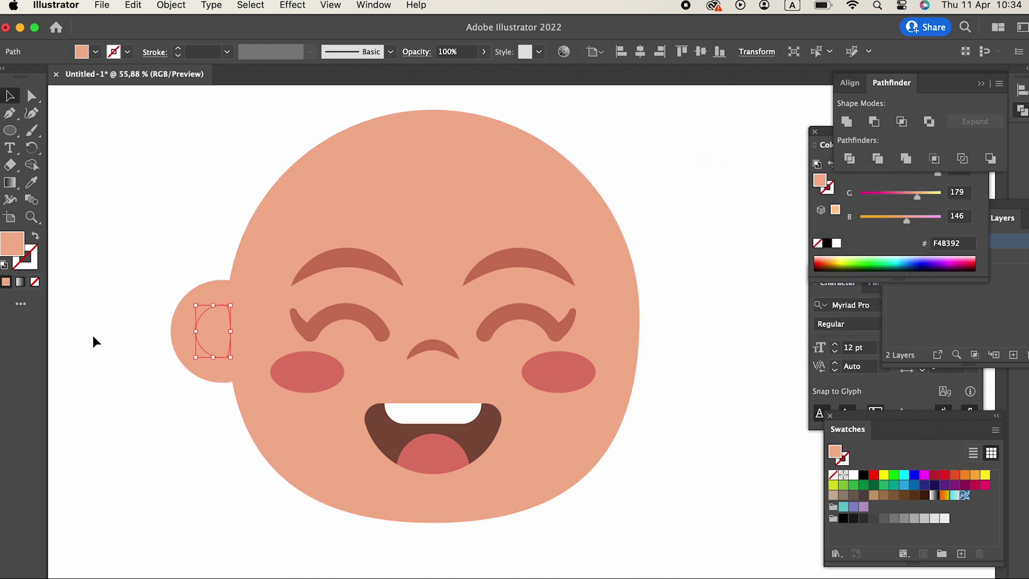
Fill the inner ear shape with the darker skin tone E29674 and select both ear shapes.
double_click(22, 244)
text(E2906D)
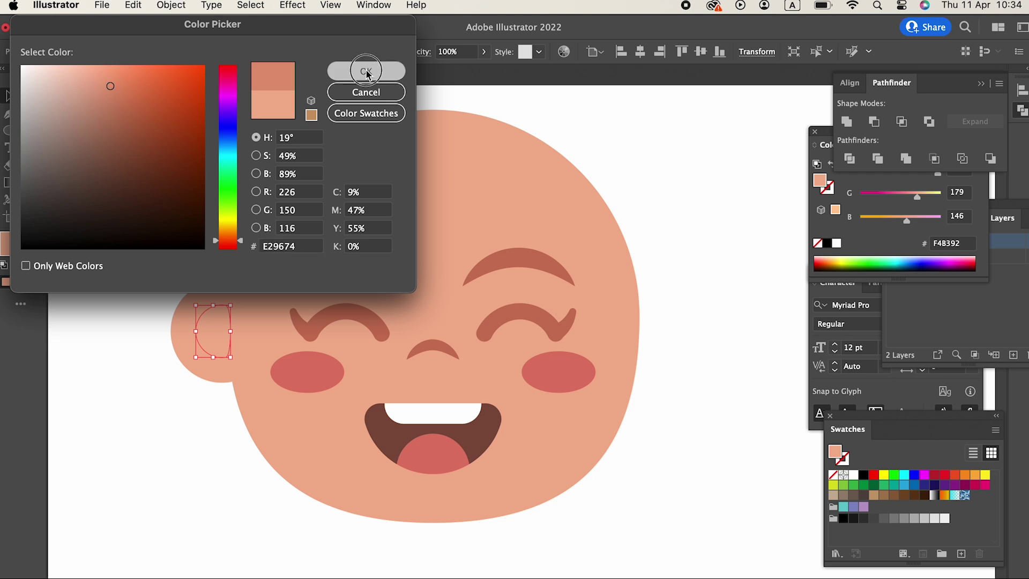
click(366, 71)
drag(210, 331, 210, 328)
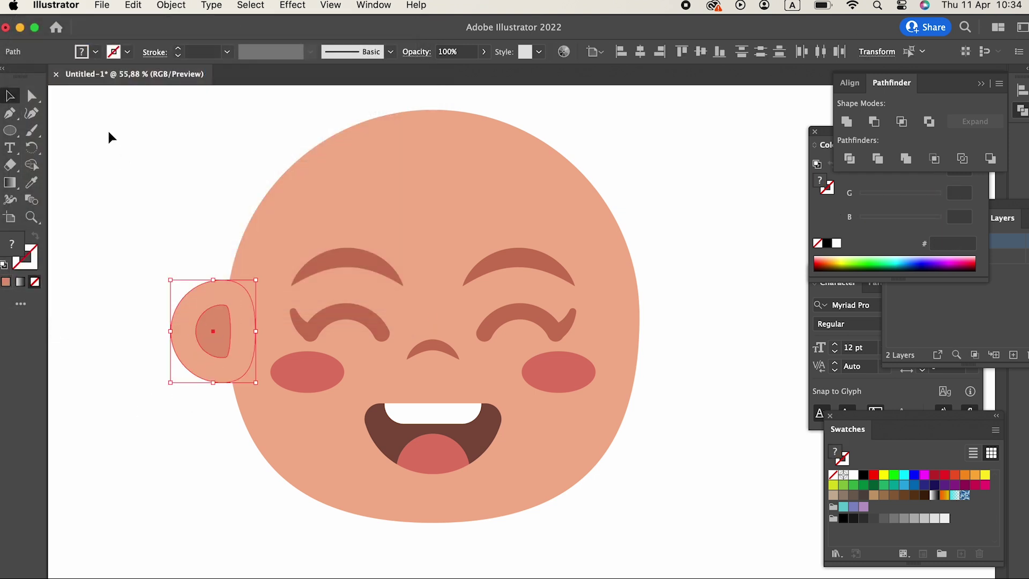
Draw a small highlight ellipse near the upper edge of the left ear and fill it with light skin tone F9C7B4.
click(159, 257)
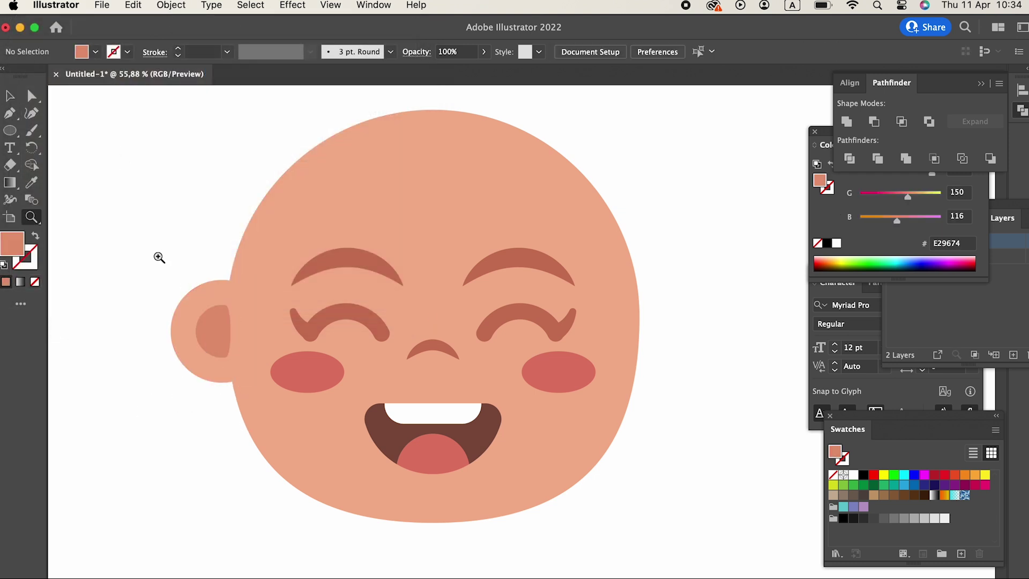
key(z)
click(159, 257)
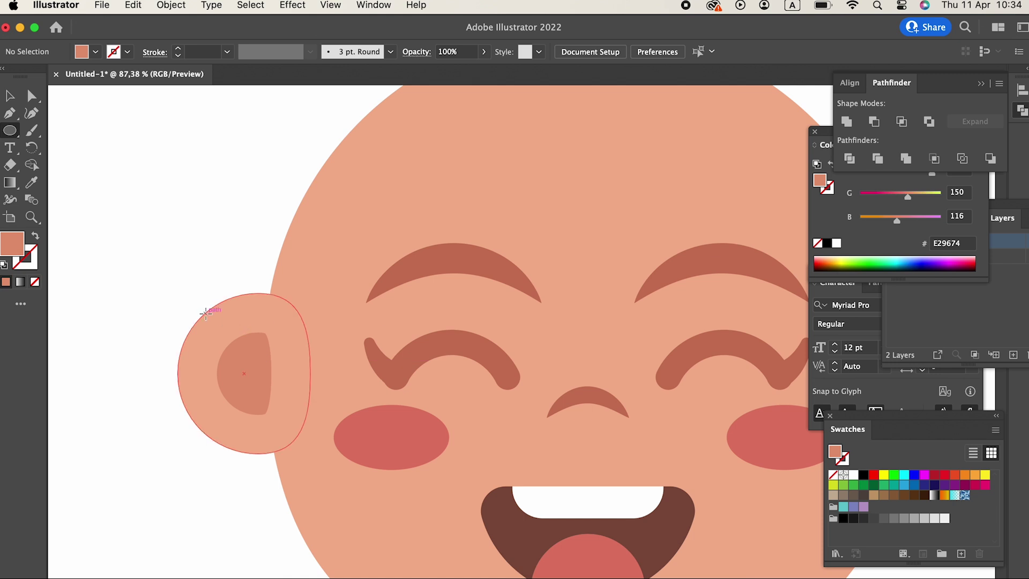
drag(217, 320, 235, 332)
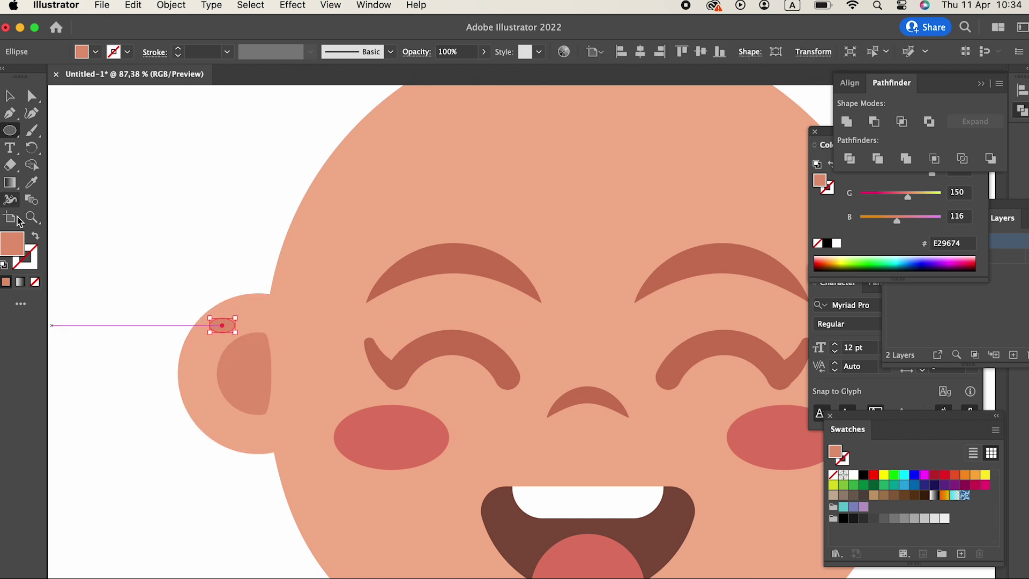
double_click(11, 244)
click(73, 69)
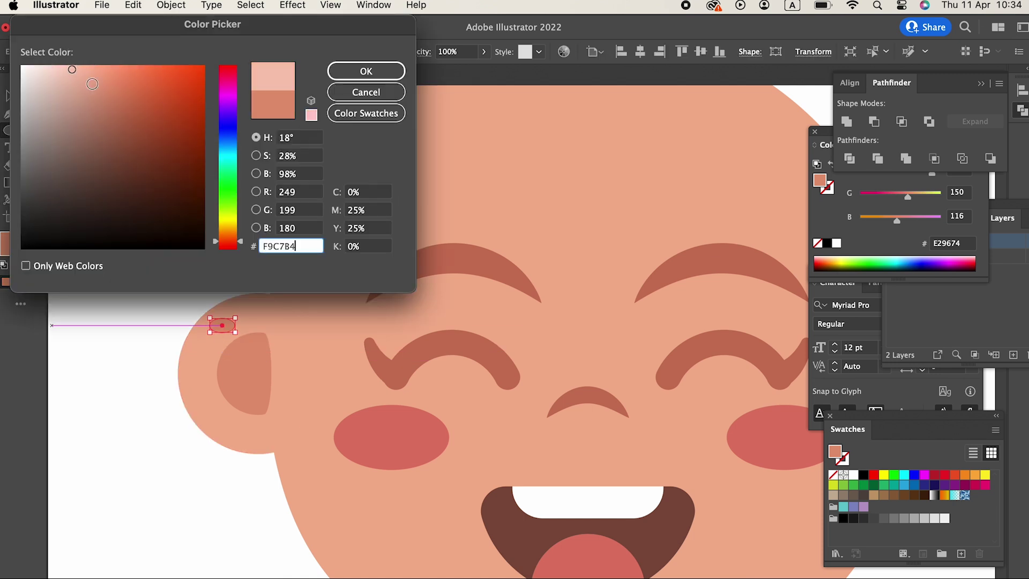
click(358, 70)
Rotate the highlight ellipse counterclockwise so it follows the ear's upper outer curve.
key(z)
drag(251, 326, 386, 383)
click(9, 98)
drag(229, 344, 256, 333)
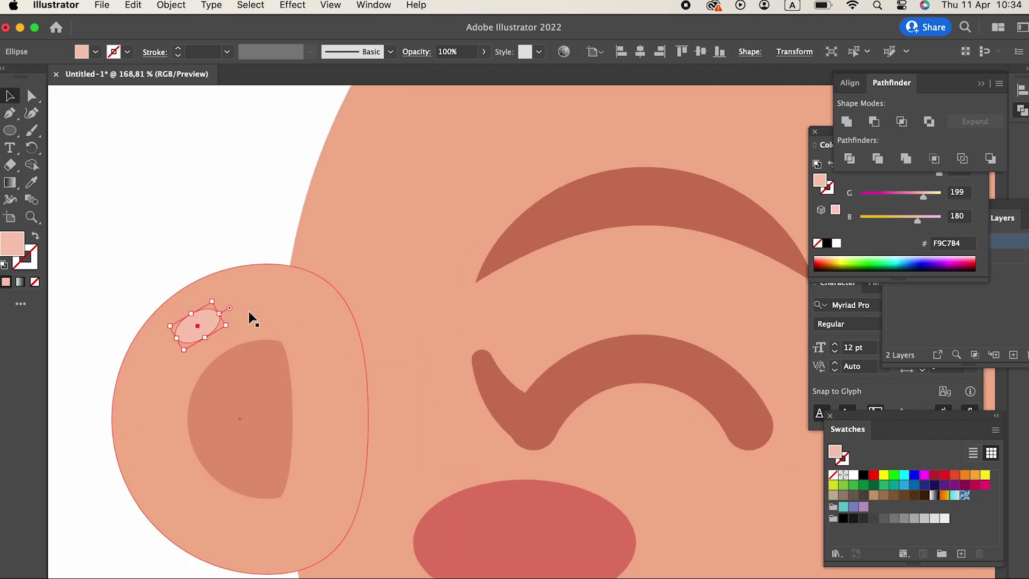
Select the ear, inner ear and highlight shapes and group them.
key(z)
scroll(260, 290, down, 5)
click(9, 98)
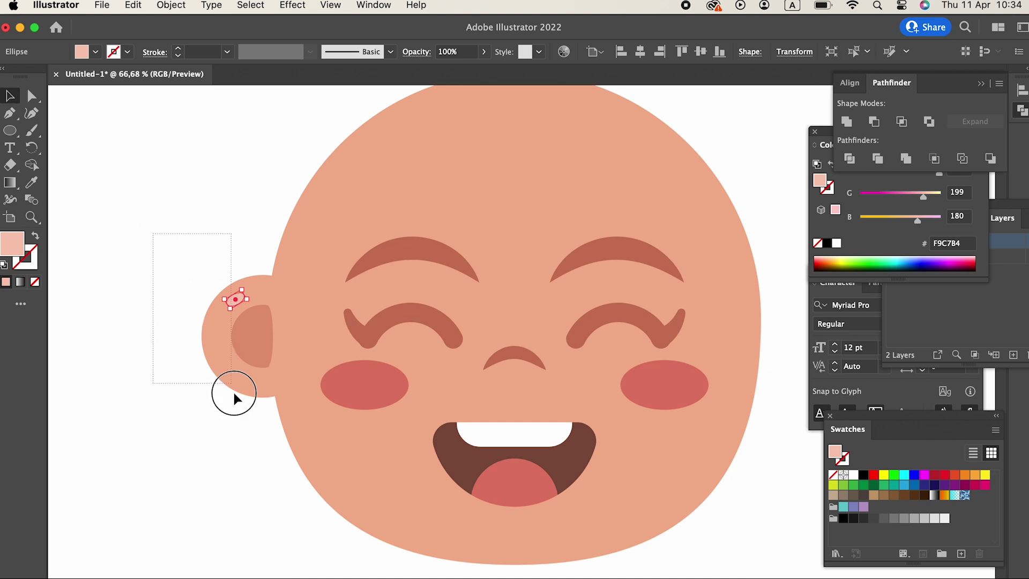
drag(248, 433, 248, 432)
click(172, 5)
click(177, 82)
Create a mirrored copy of the ear group by reflecting it across the vertical axis.
key(z)
scroll(177, 209, down, 3)
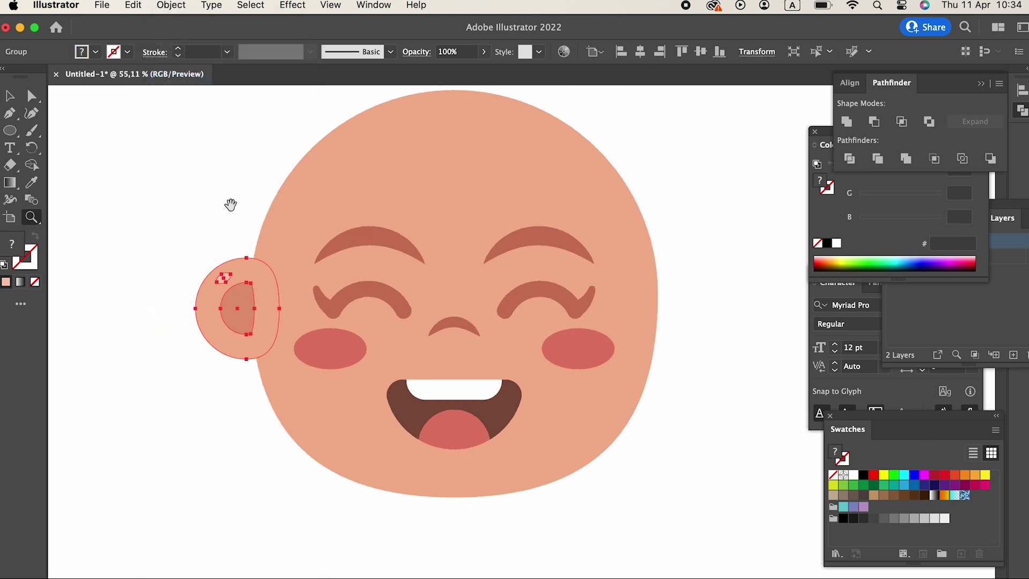
scroll(199, 288, down, 2)
click(172, 6)
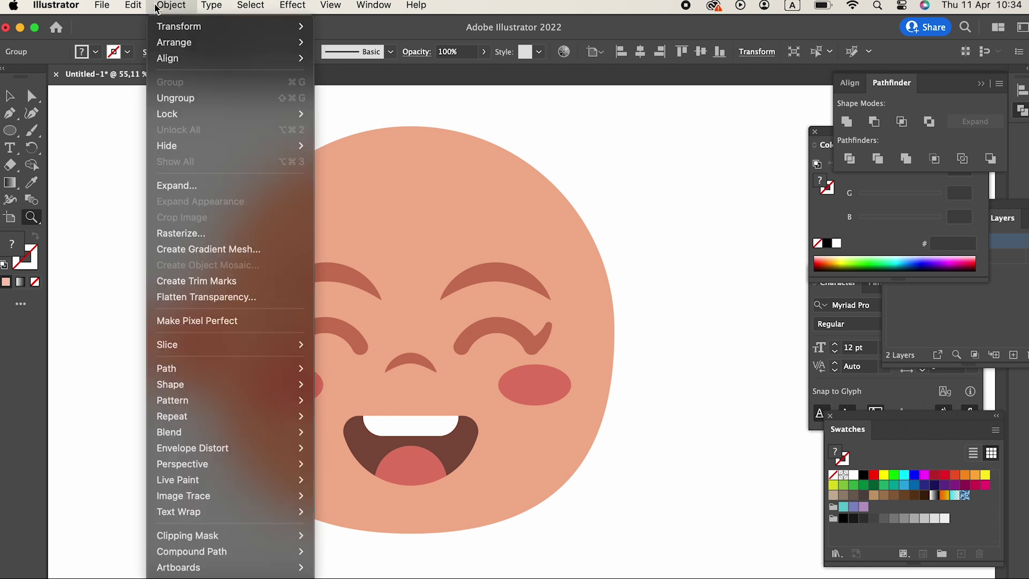
mouse_move(177, 27)
click(340, 83)
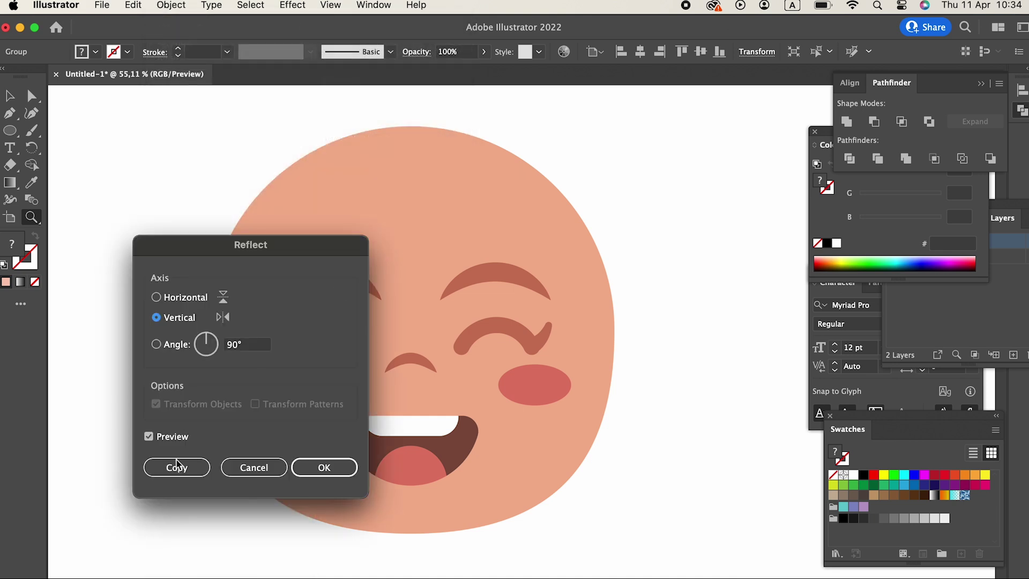
click(164, 470)
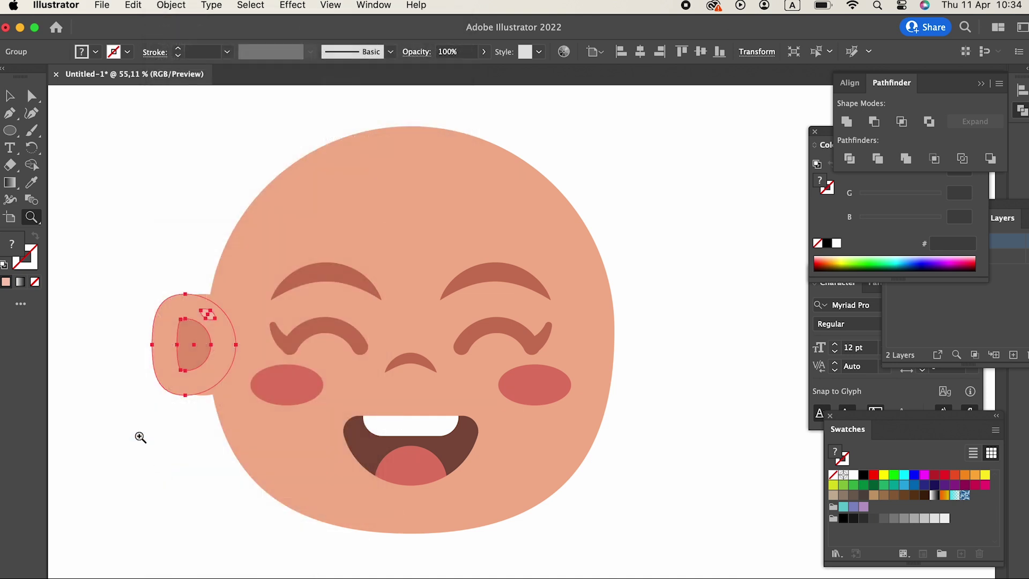
Place the mirrored ear on the opposite edge of the head and send it behind all other shapes.
click(10, 95)
drag(203, 351, 626, 356)
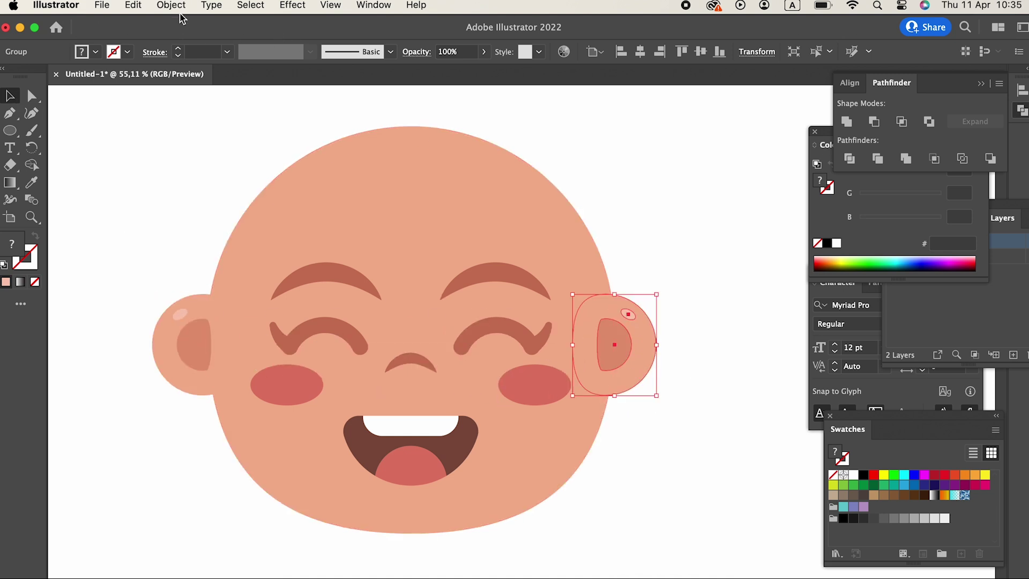
click(171, 6)
mouse_move(185, 49)
click(349, 89)
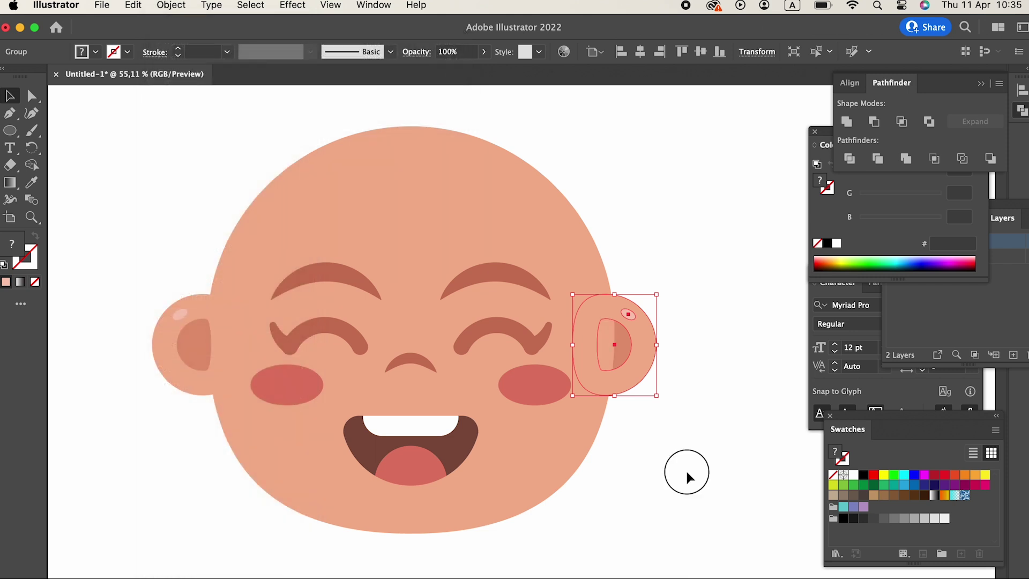
click(684, 466)
Draw the lower edge of the hair with the Pen tool from the left temple across the forehead, with pointed fringe strands, to the right ear.
scroll(681, 461, down, 1)
scroll(680, 450, up, 1)
scroll(609, 395, up, 1)
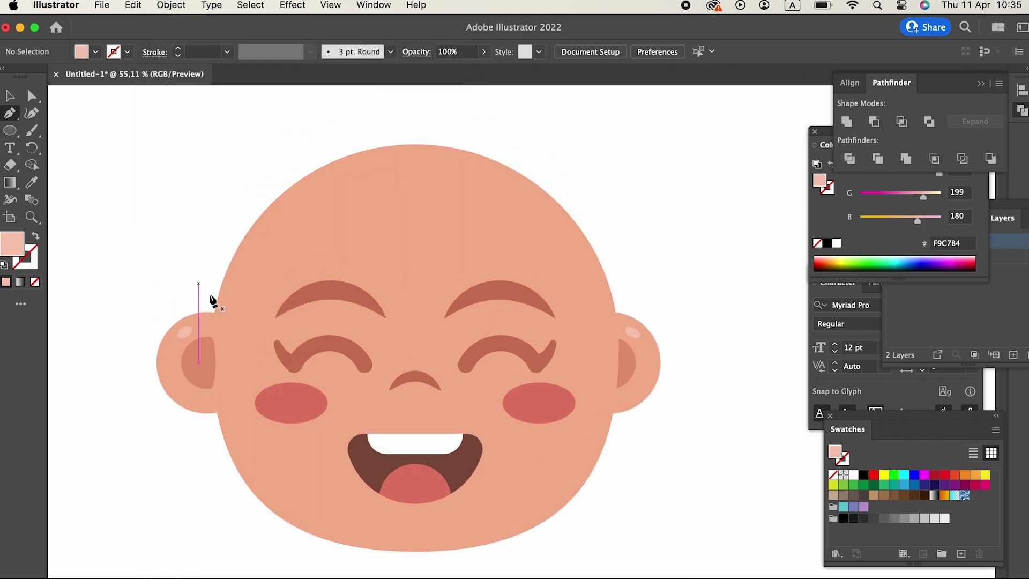
click(224, 334)
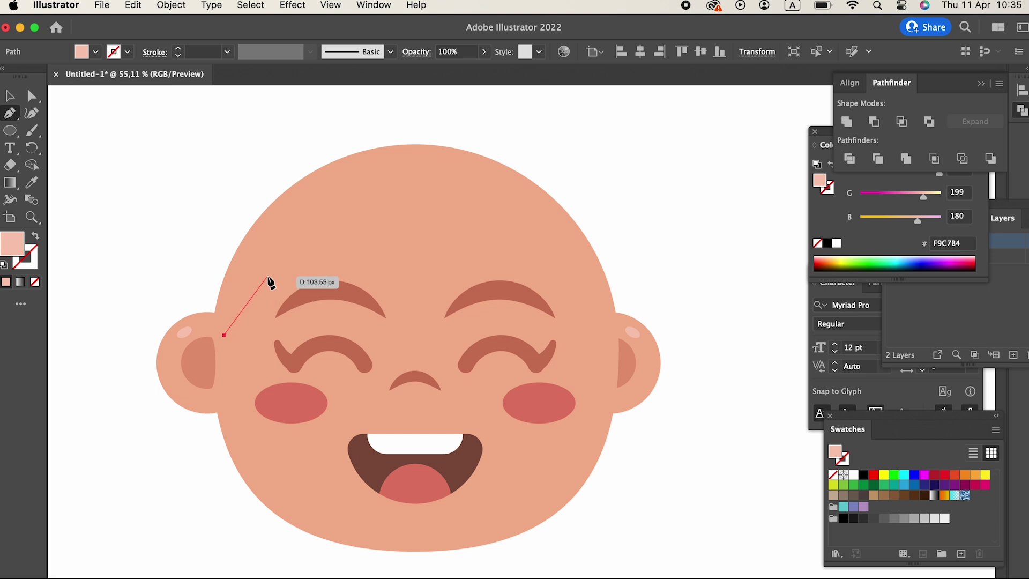
drag(269, 248, 259, 228)
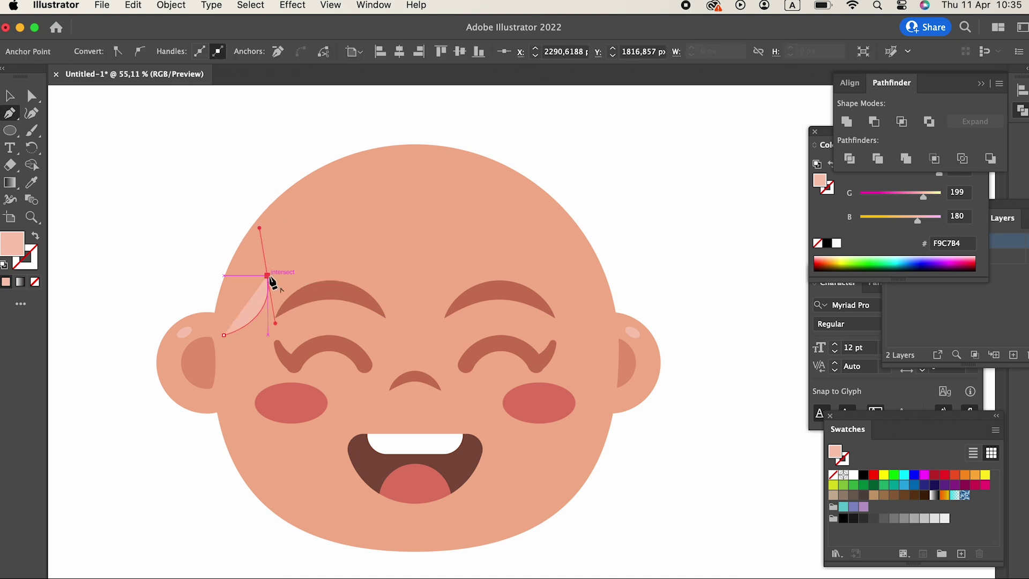
drag(348, 221, 404, 250)
click(427, 238)
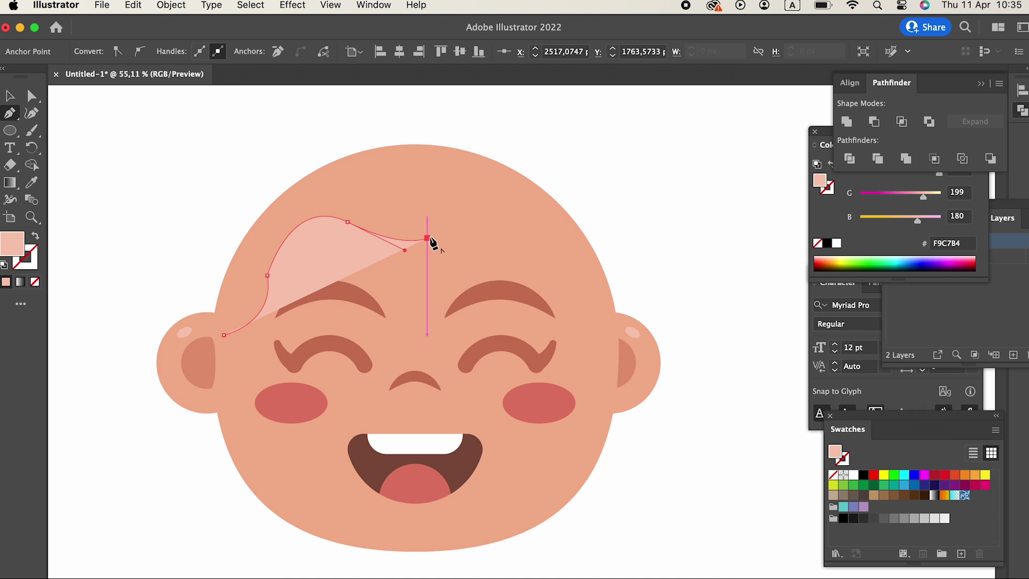
click(390, 195)
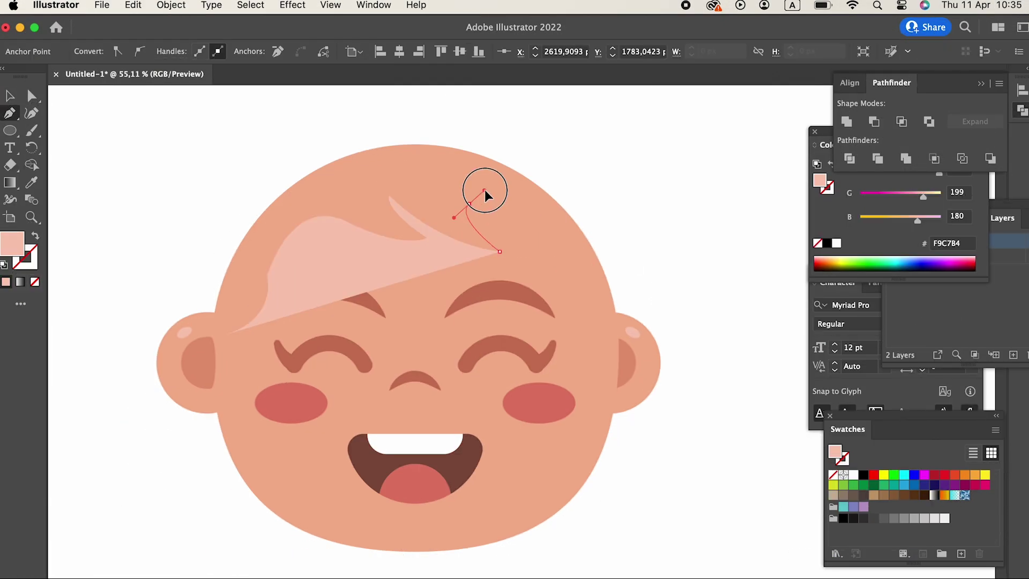
click(499, 252)
click(560, 267)
click(599, 321)
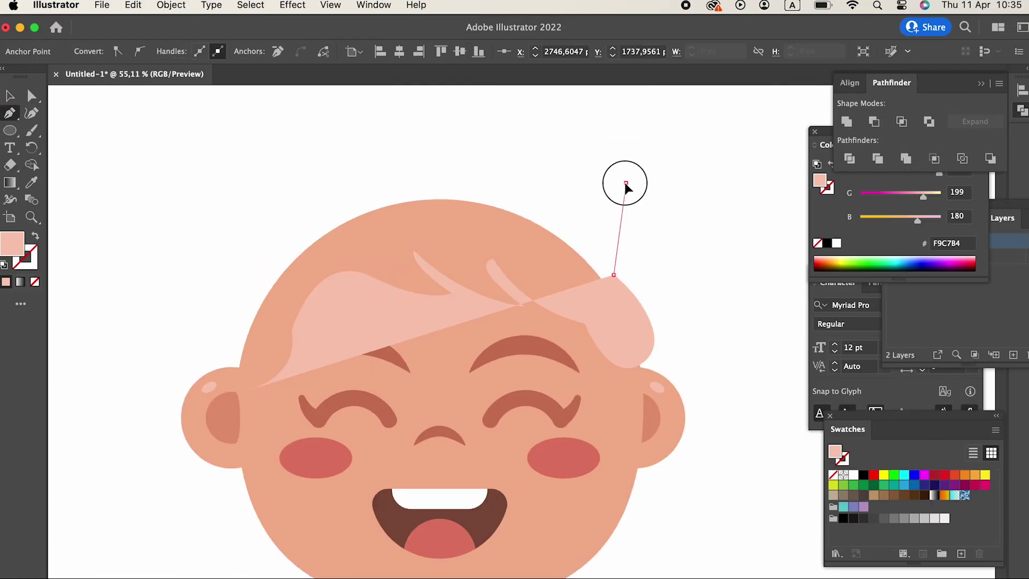
Draw the hair's upper outline with curved spiky strands over the head and close the path at the left temple.
drag(625, 184, 620, 195)
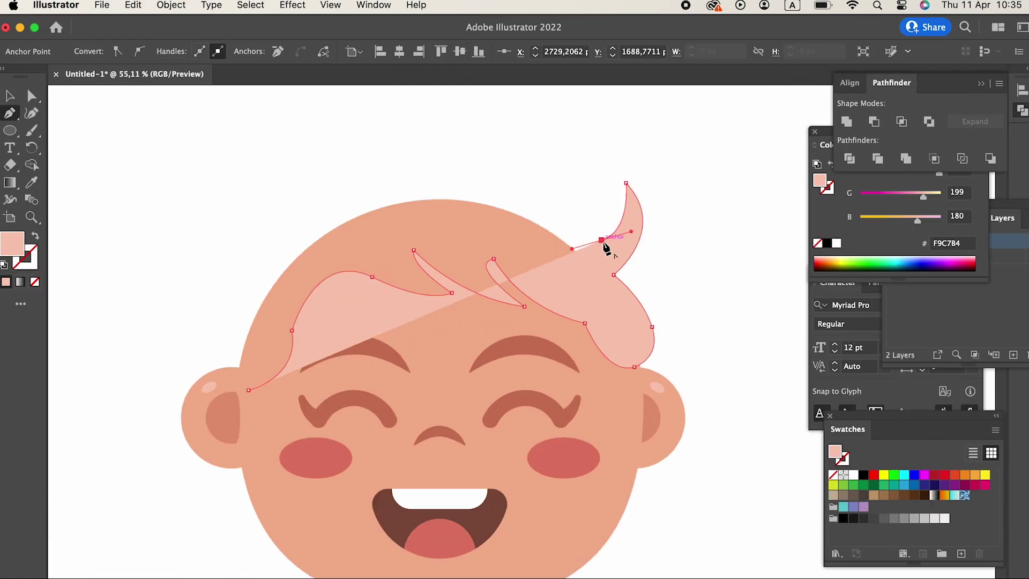
drag(546, 222, 441, 182)
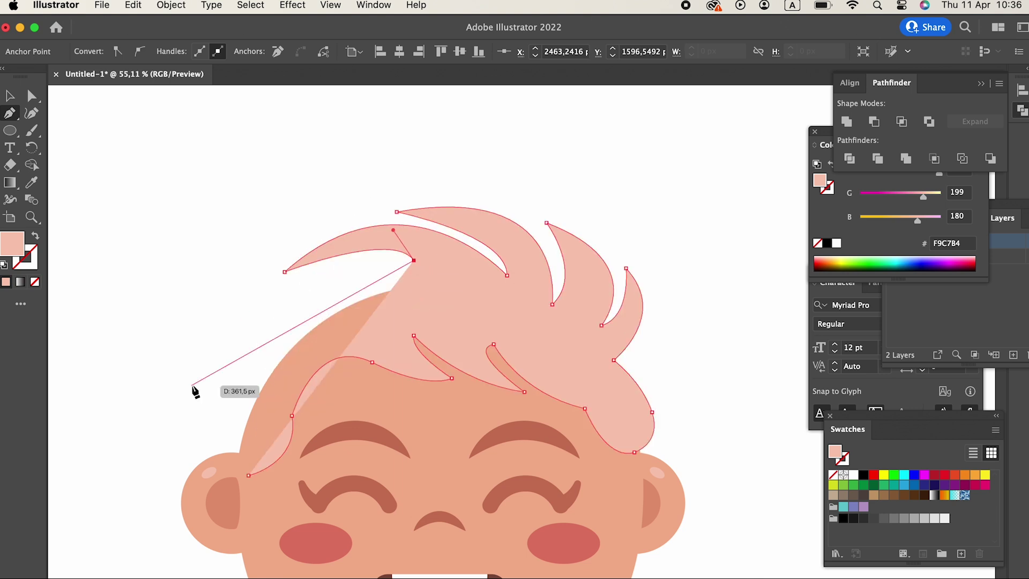
click(191, 391)
drag(268, 343, 293, 344)
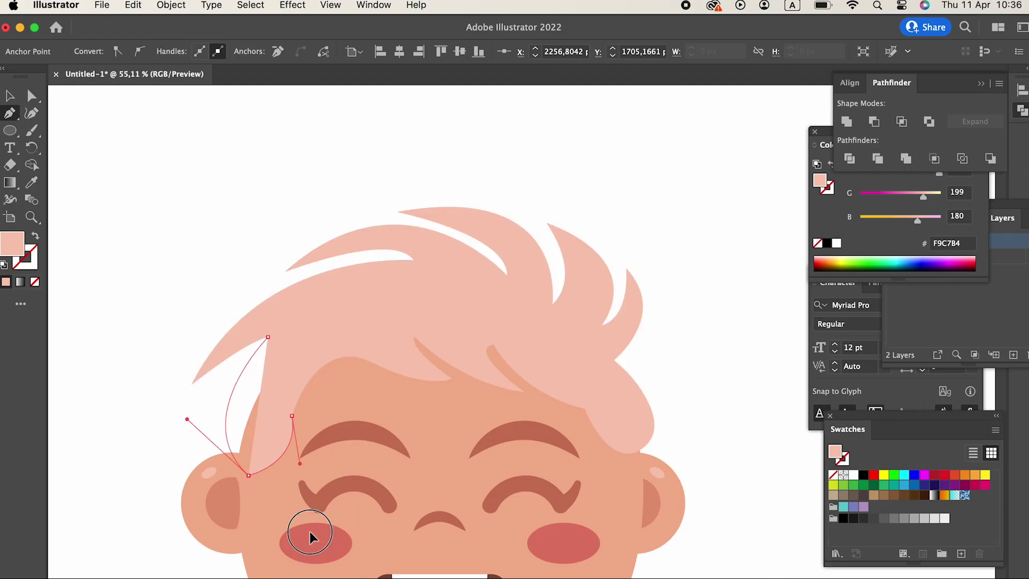
drag(339, 552, 344, 541)
Fill the hair shape with reddish brown C1765F.
key(super+space)
drag(427, 334, 350, 289)
double_click(17, 252)
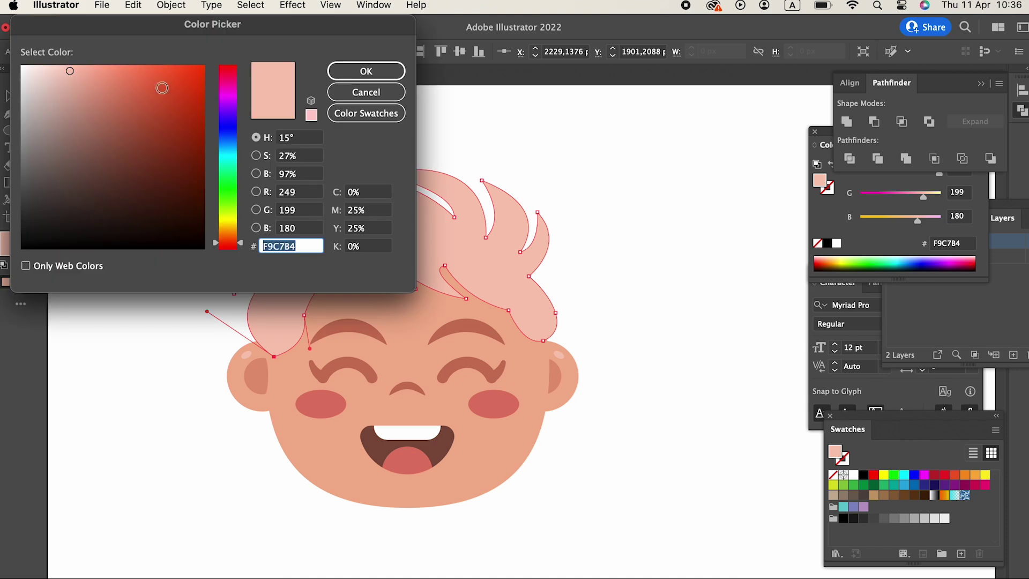
click(116, 109)
click(361, 75)
Reshape the hair outline with the Curvature tool, refining the strands and forming a pointed sideburn over the right ear.
drag(371, 208, 405, 208)
key(shift+grave)
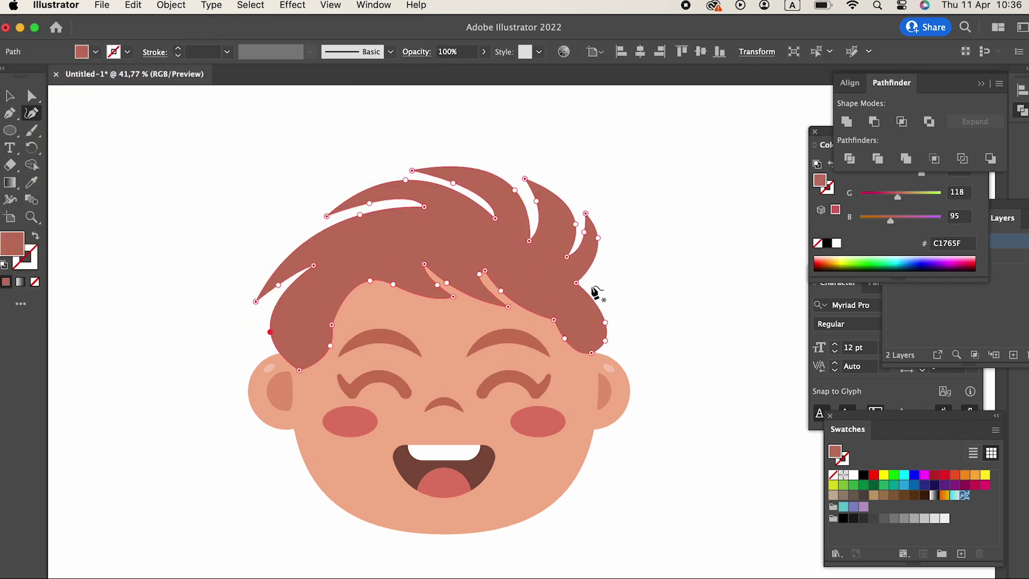
mouse_move(580, 281)
mouse_down()
mouse_move(599, 277)
mouse_move(591, 268)
mouse_up()
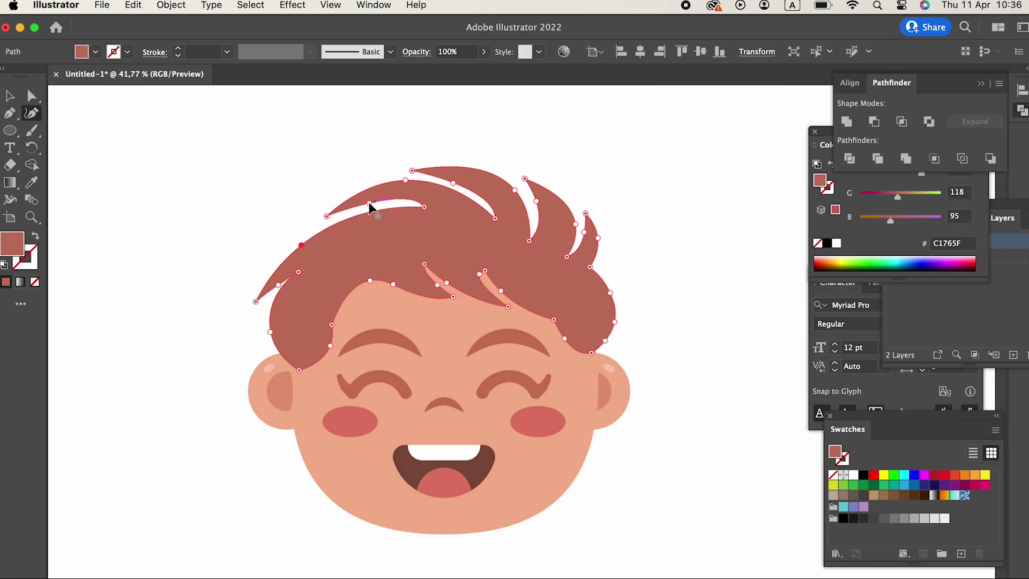
drag(453, 185, 431, 180)
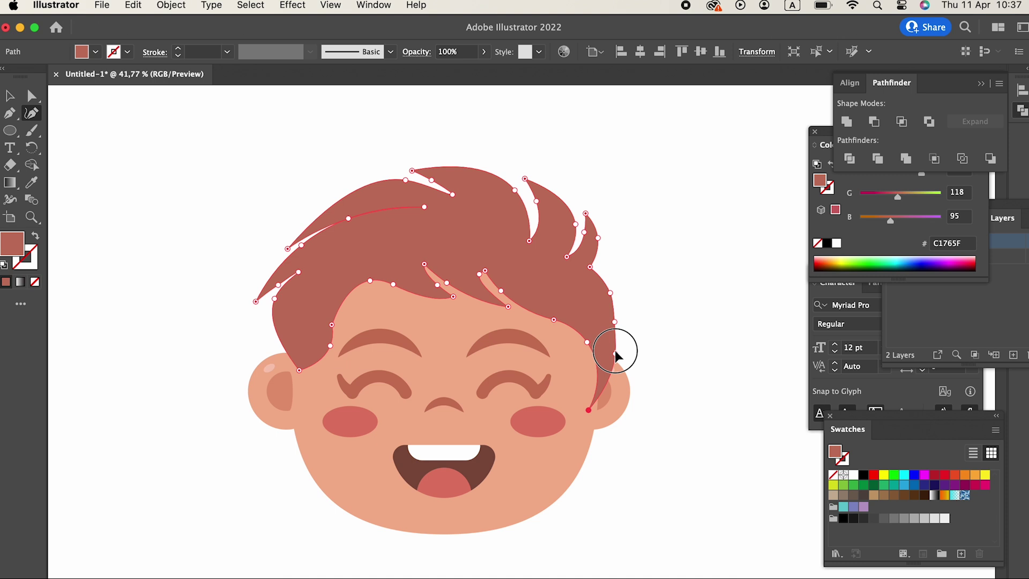
drag(620, 349, 625, 356)
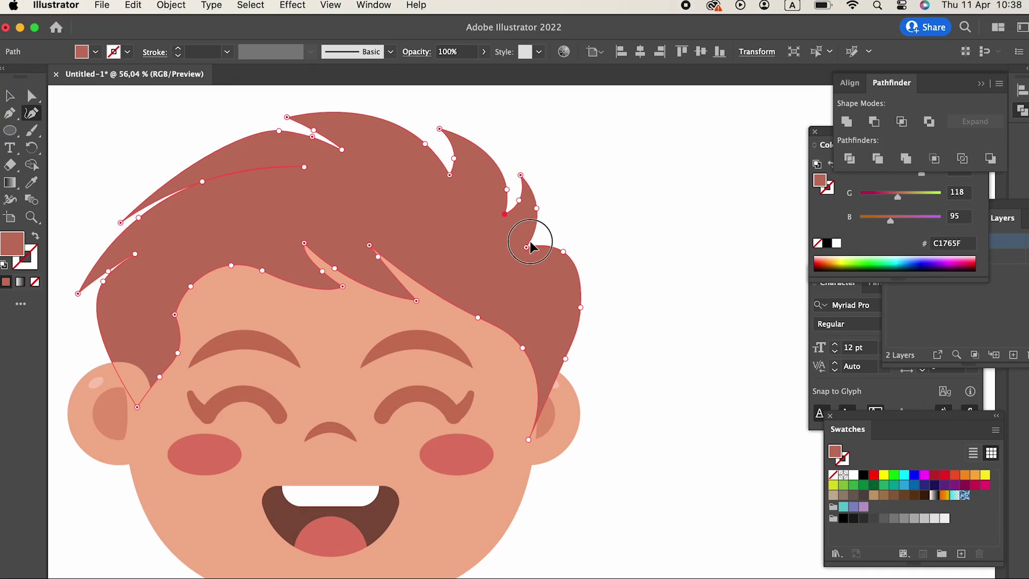
Group all the hair, face and ear shapes and tilt the whole head slightly counterclockwise.
key(z)
drag(538, 237, 355, 280)
key(v)
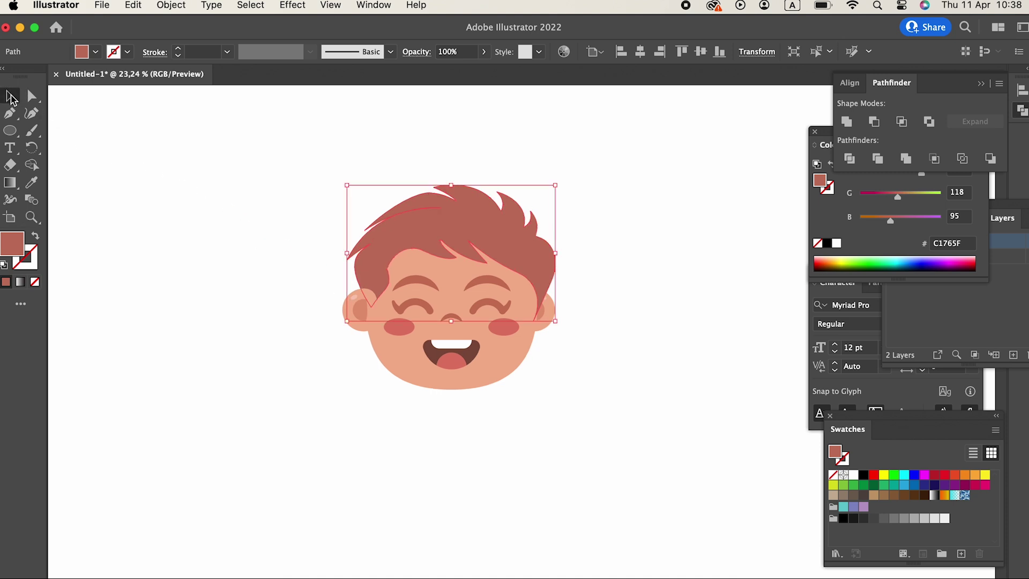
click(542, 425)
drag(594, 425, 162, 183)
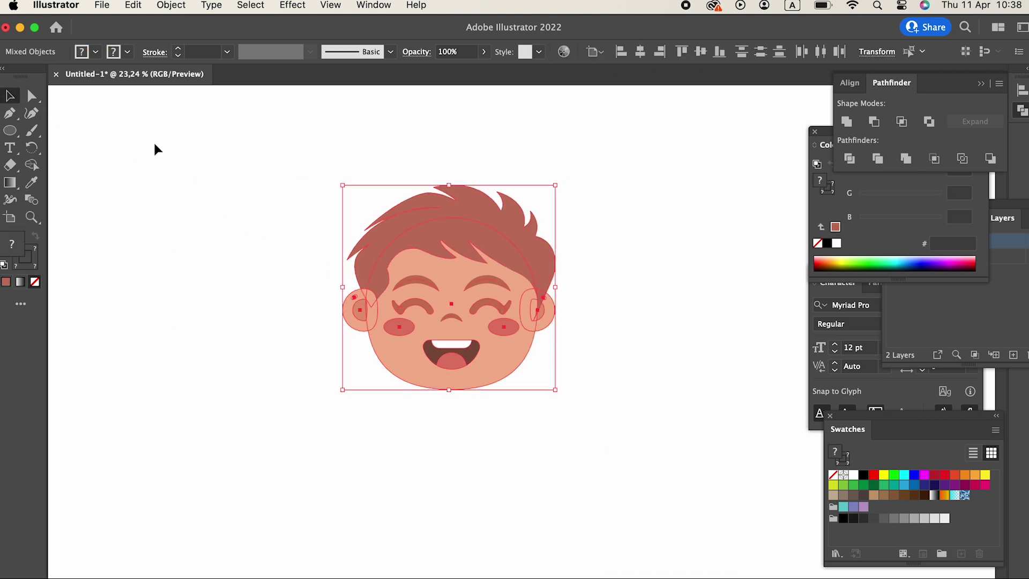
click(161, 10)
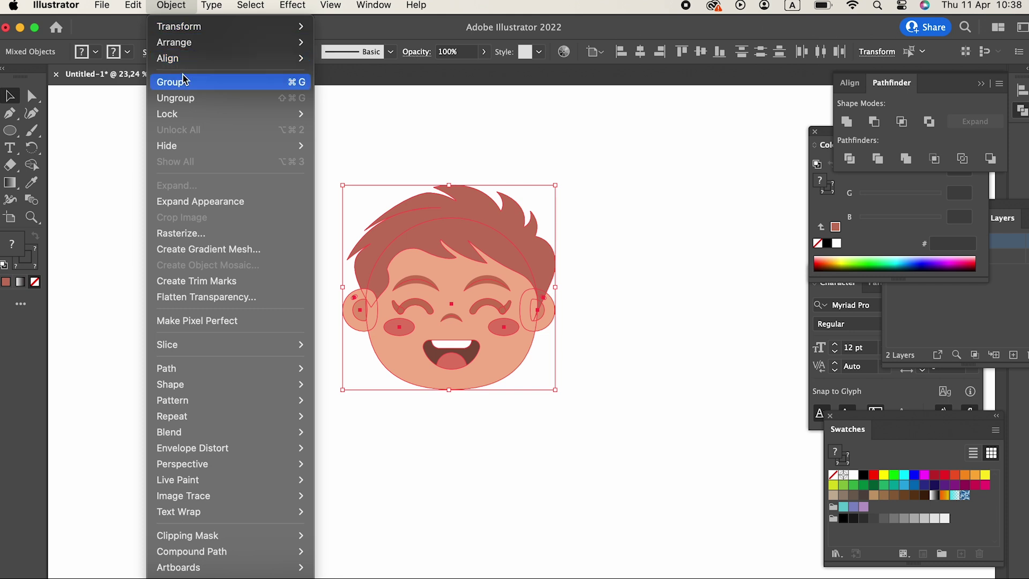
click(166, 78)
drag(562, 399, 574, 385)
click(601, 428)
Draw a square neck shape over the chin and fill it with the inner ear's darker skin tone E29674.
drag(600, 459, 592, 394)
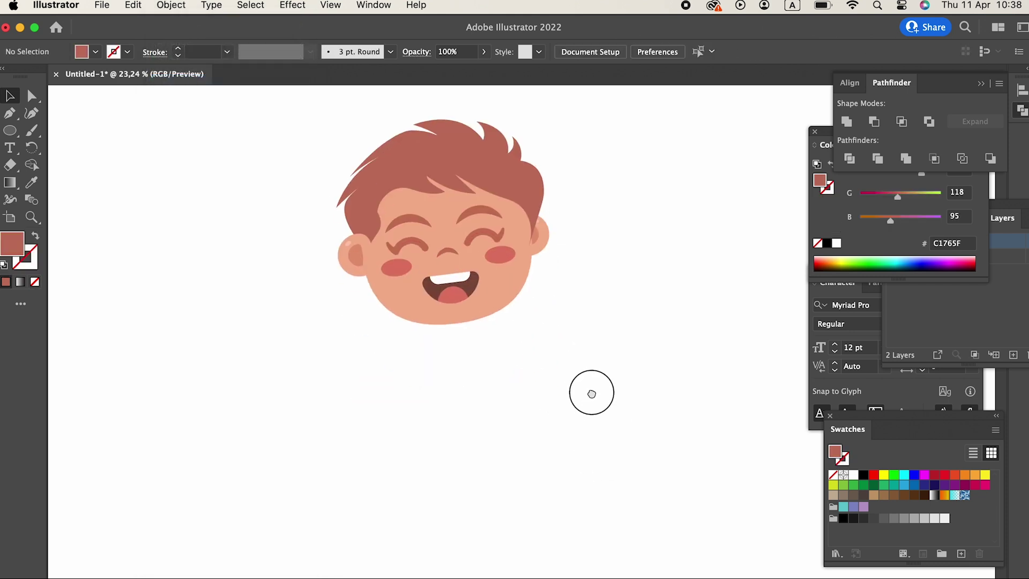
key(z)
drag(526, 245, 548, 299)
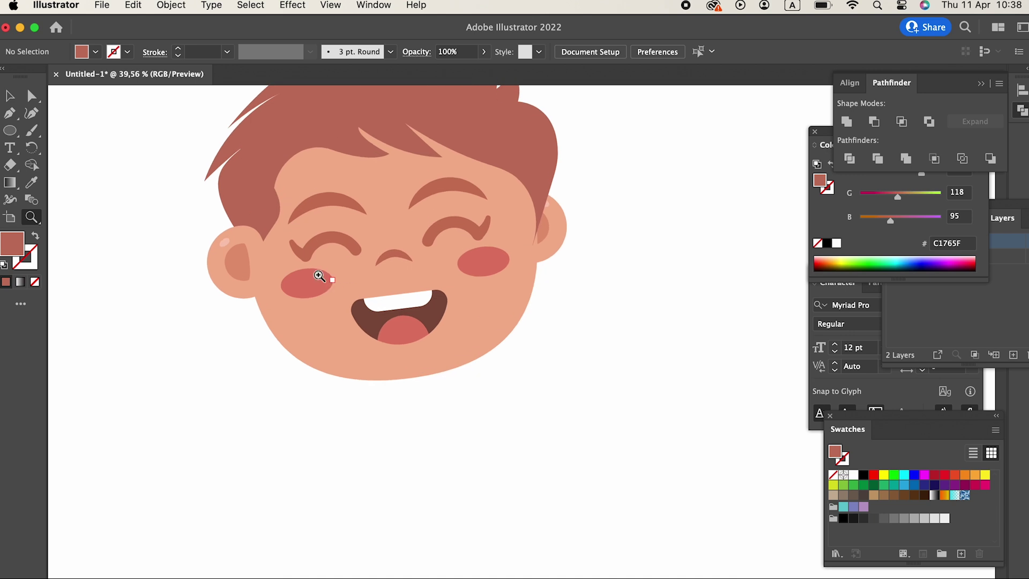
drag(10, 130, 75, 131)
drag(345, 310, 459, 425)
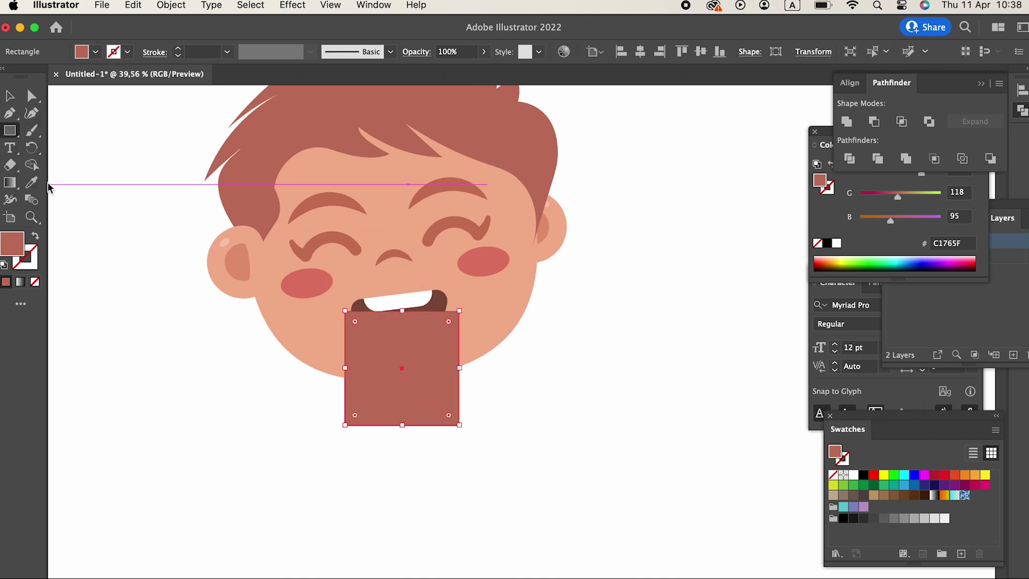
click(31, 182)
click(237, 261)
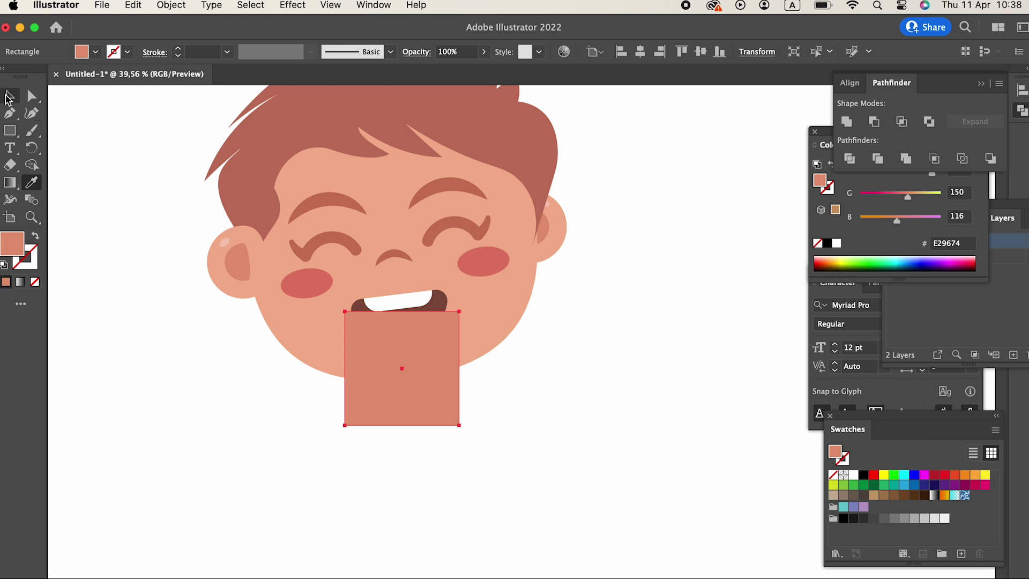
Send the neck shape behind the head and select it again.
click(9, 96)
click(171, 6)
mouse_move(177, 43)
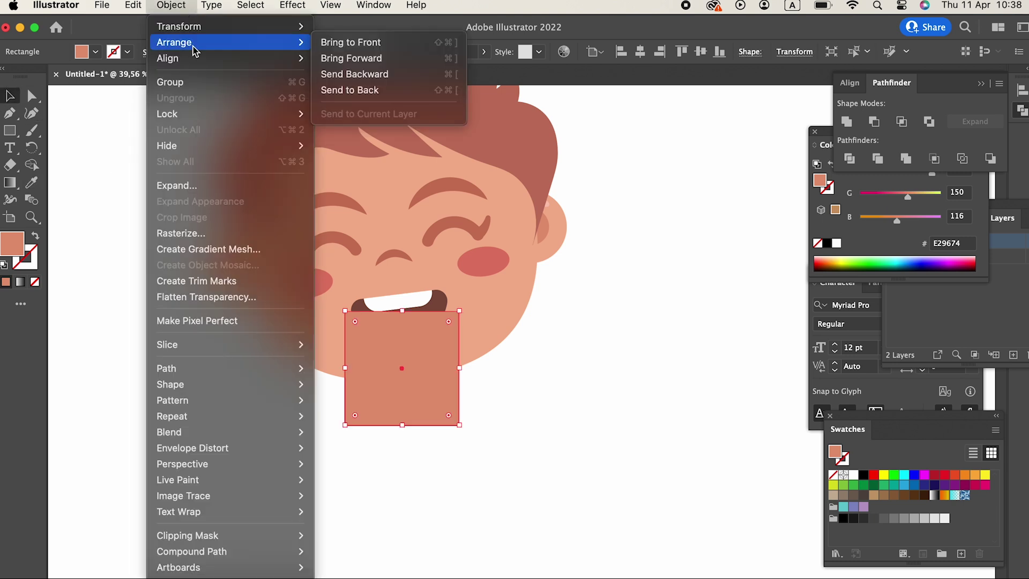
click(378, 89)
click(667, 472)
click(427, 419)
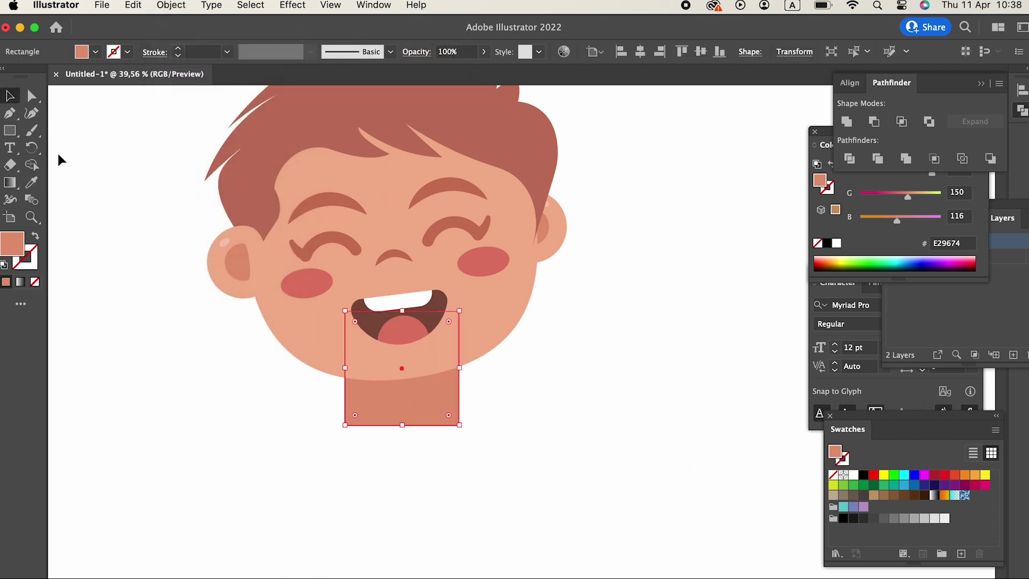
Round the two lower corners of the neck rectangle into a full curve.
click(40, 99)
drag(510, 475, 274, 421)
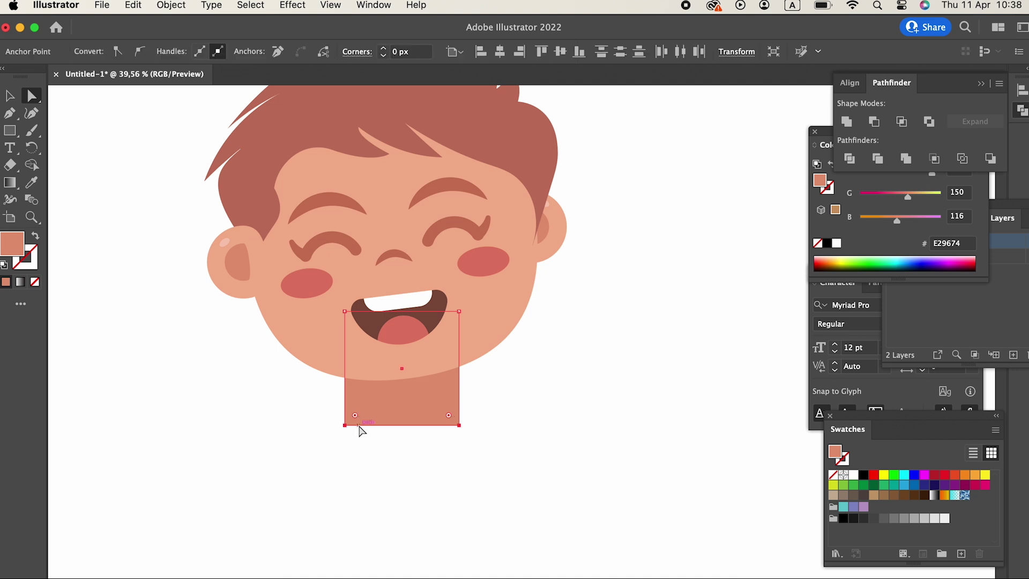
drag(359, 400, 375, 259)
click(576, 506)
scroll(568, 482, up, 3)
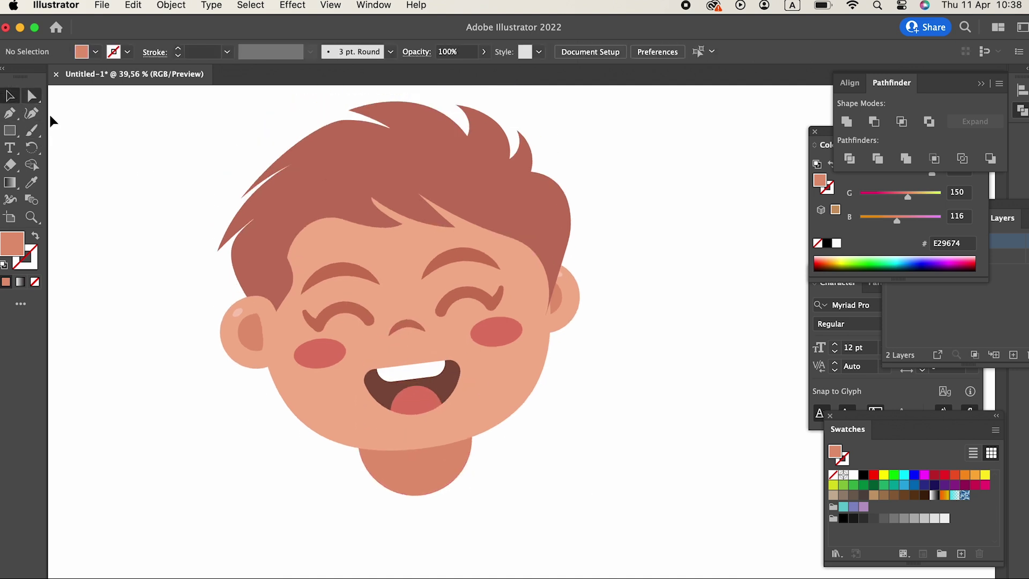
Draw a closed shadow shape across the upper neck with the Pen tool, slanting down to the neck's right edge and curving up under the chin.
key(z)
drag(459, 468, 515, 500)
click(12, 112)
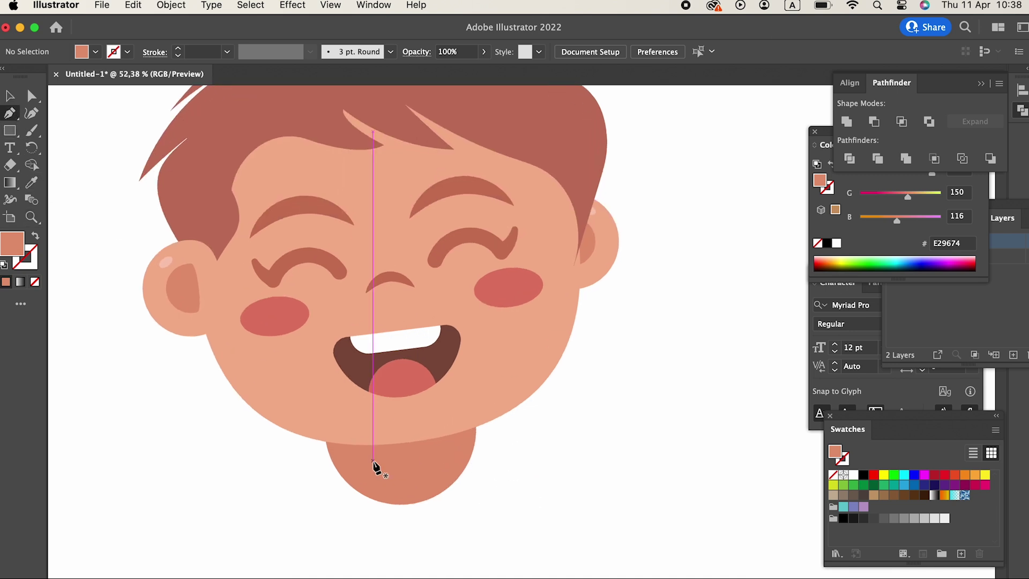
click(325, 442)
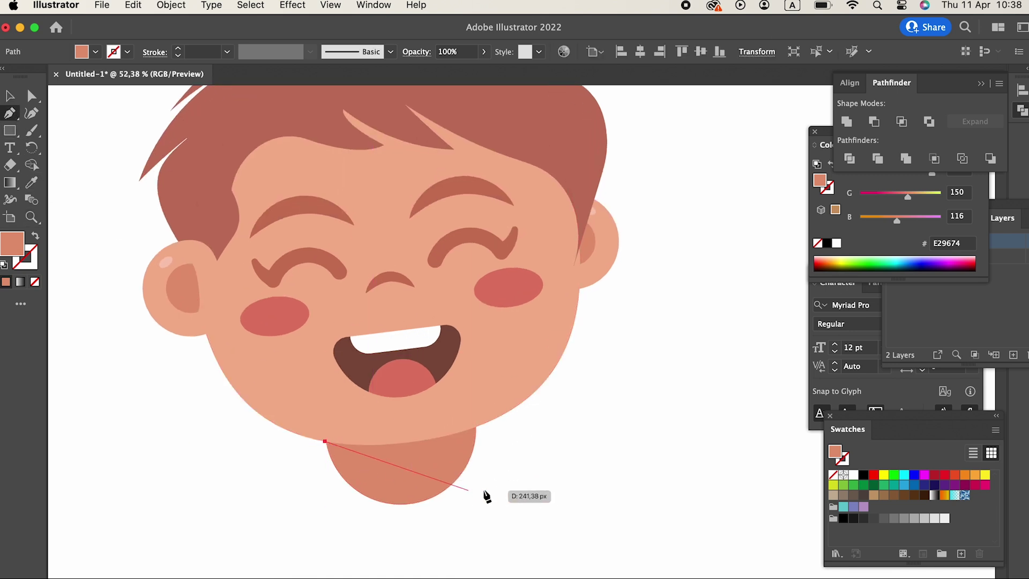
click(465, 469)
drag(476, 429, 475, 406)
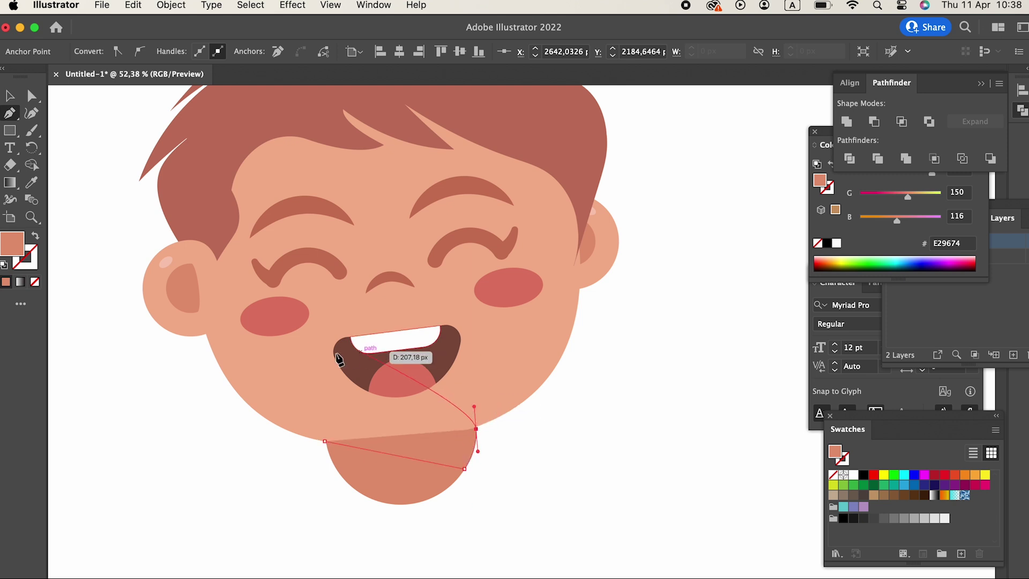
click(326, 440)
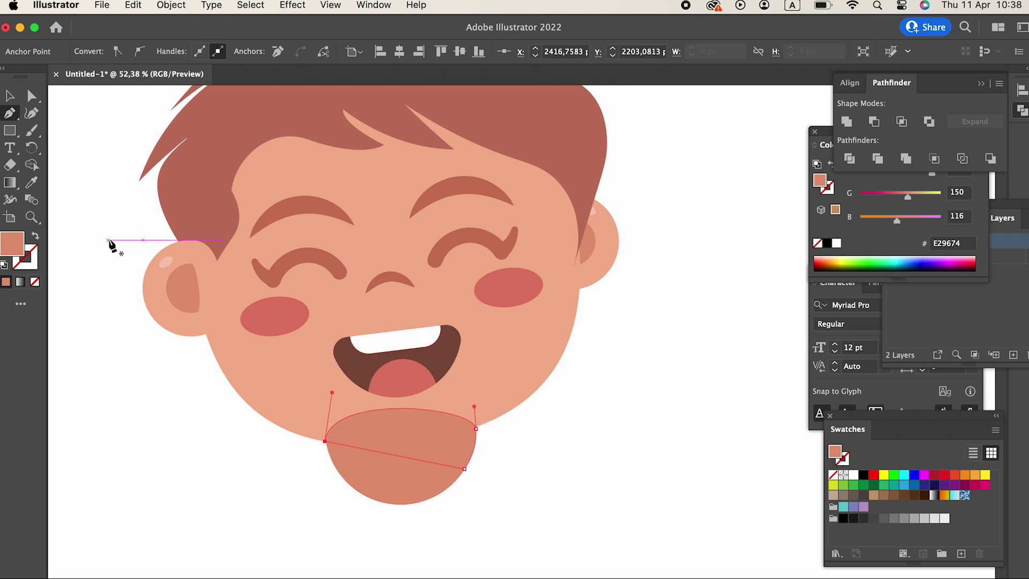
Select the neck and its shadow shape together and send both to the back, behind the head.
click(10, 96)
click(517, 516)
drag(435, 459, 434, 455)
click(171, 5)
mouse_move(179, 42)
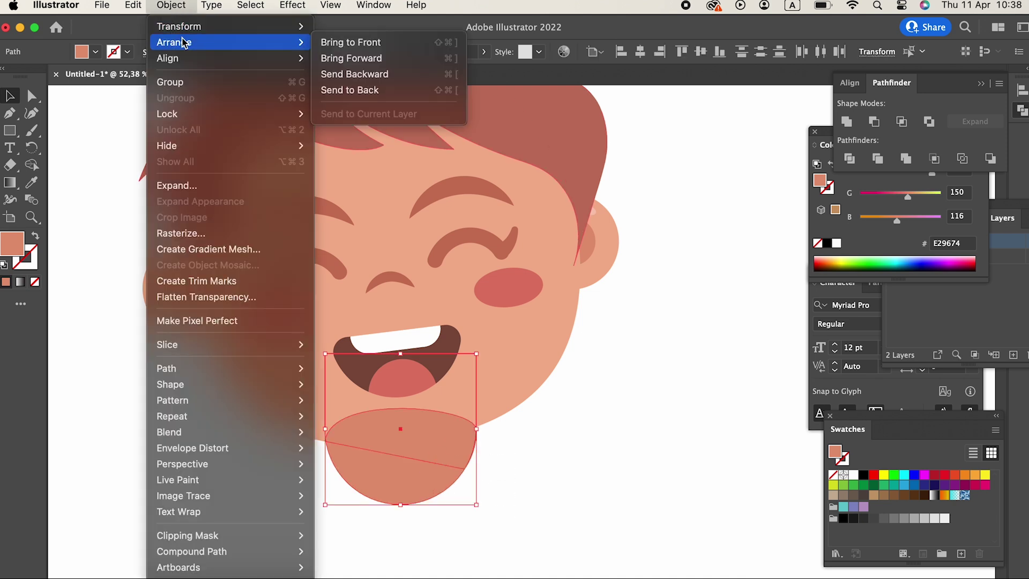
click(353, 90)
Fill only the neck shadow shape with the darker skin tone D17D5D.
click(662, 477)
click(444, 462)
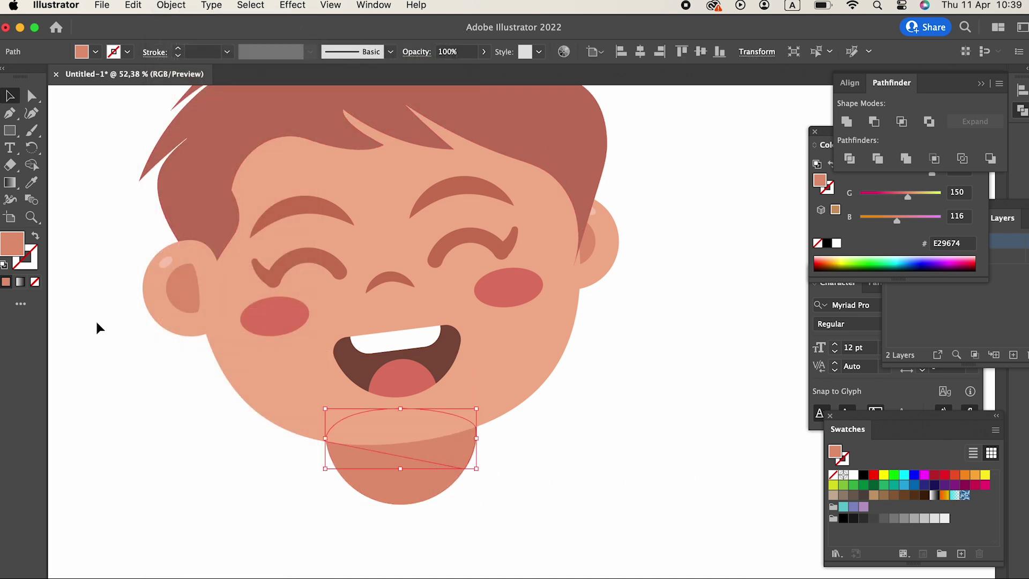
double_click(15, 257)
drag(119, 92, 123, 98)
click(355, 73)
click(665, 448)
Start a T-shirt outline below the chin with the Pen tool, tracing the straight shoulder line and the right sleeve up to the armpit.
key(z)
drag(671, 445, 540, 432)
drag(564, 475, 568, 396)
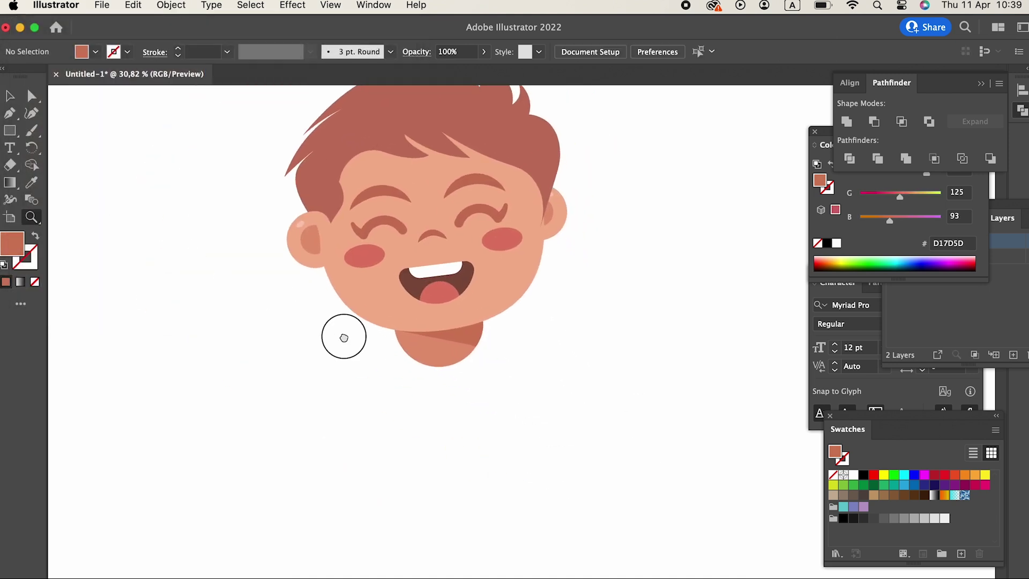
drag(344, 339, 290, 304)
click(289, 303)
drag(475, 340, 414, 347)
drag(572, 363, 505, 347)
drag(519, 301, 547, 300)
drag(569, 341, 464, 304)
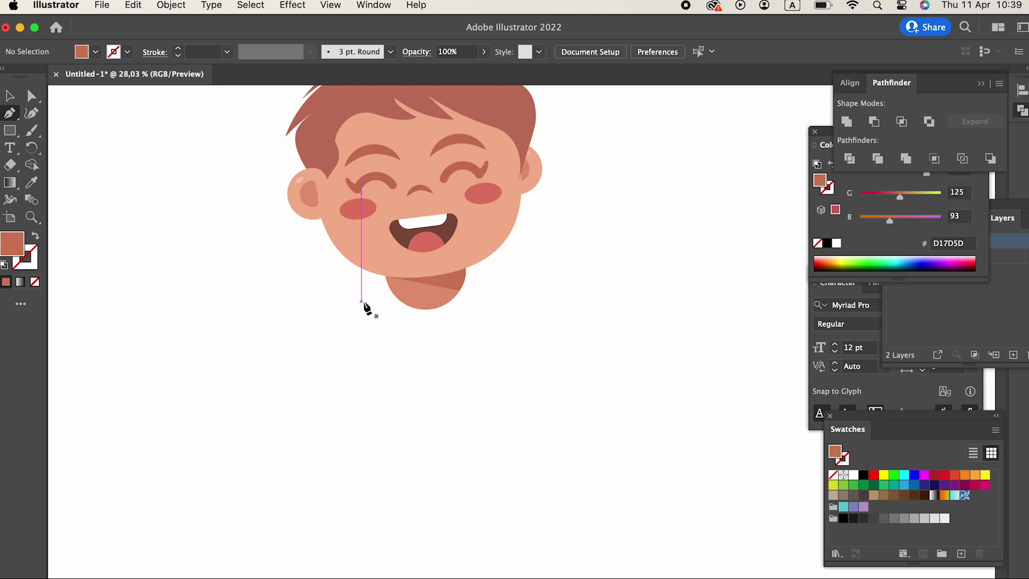
click(367, 278)
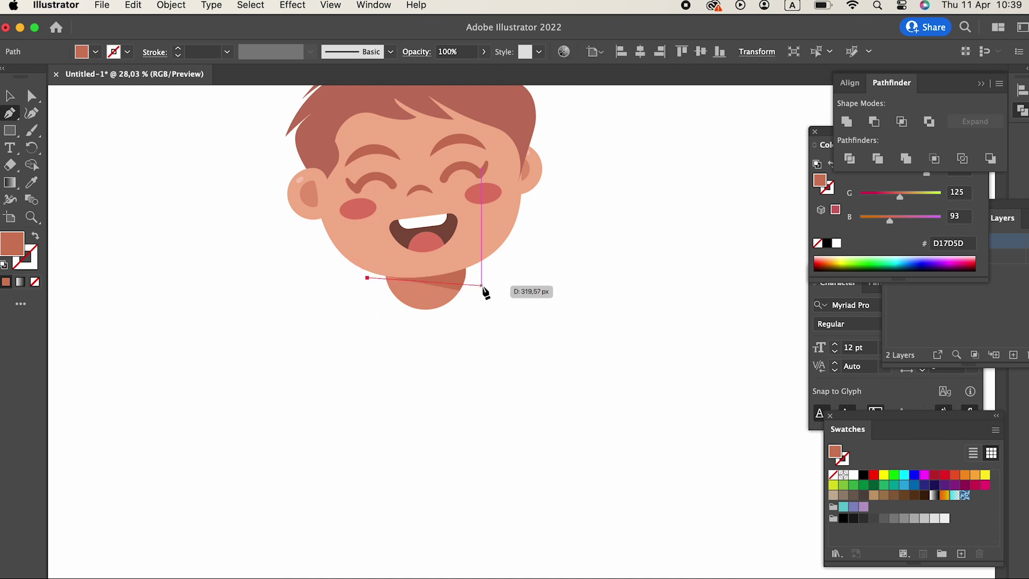
click(488, 277)
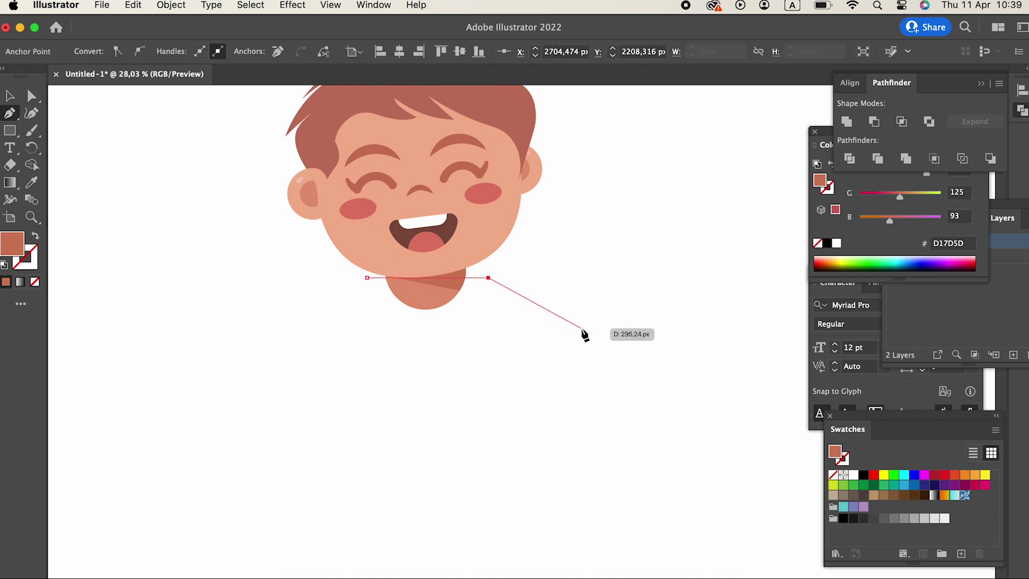
click(581, 328)
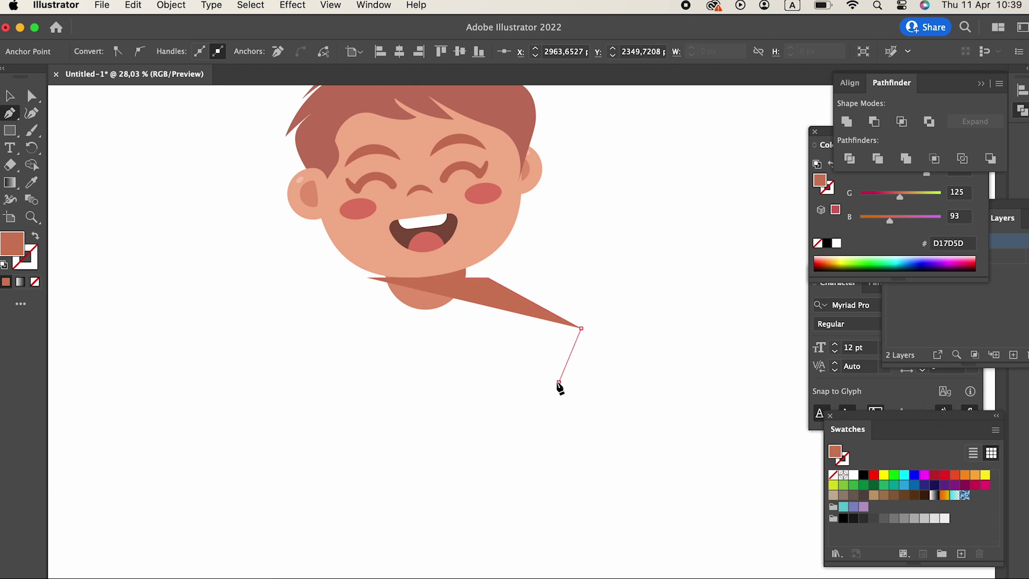
click(559, 382)
click(499, 346)
Complete the T-shirt outline with the right side, straight hem, left side and left sleeve, closing it at the left shoulder.
click(536, 462)
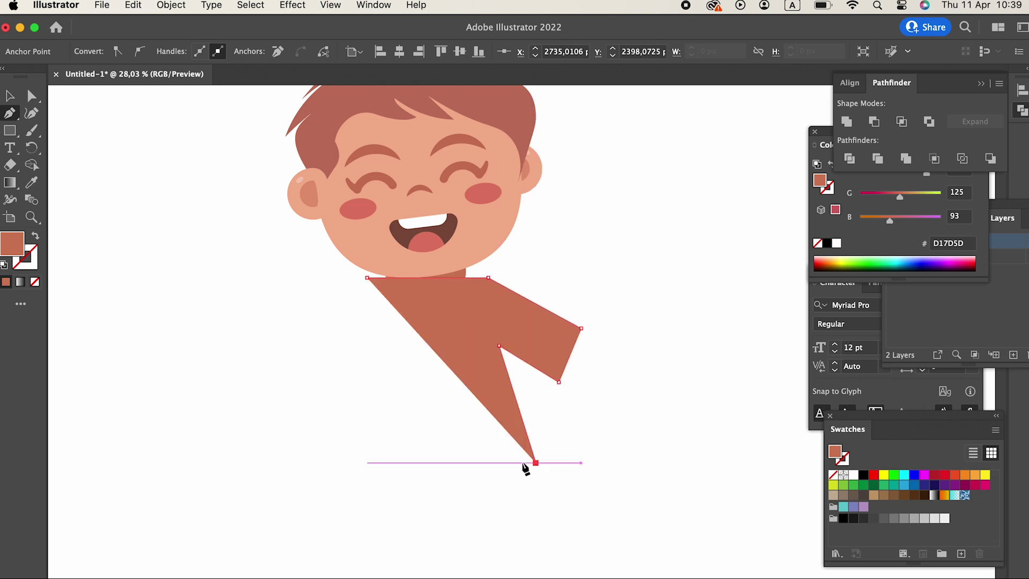
click(345, 462)
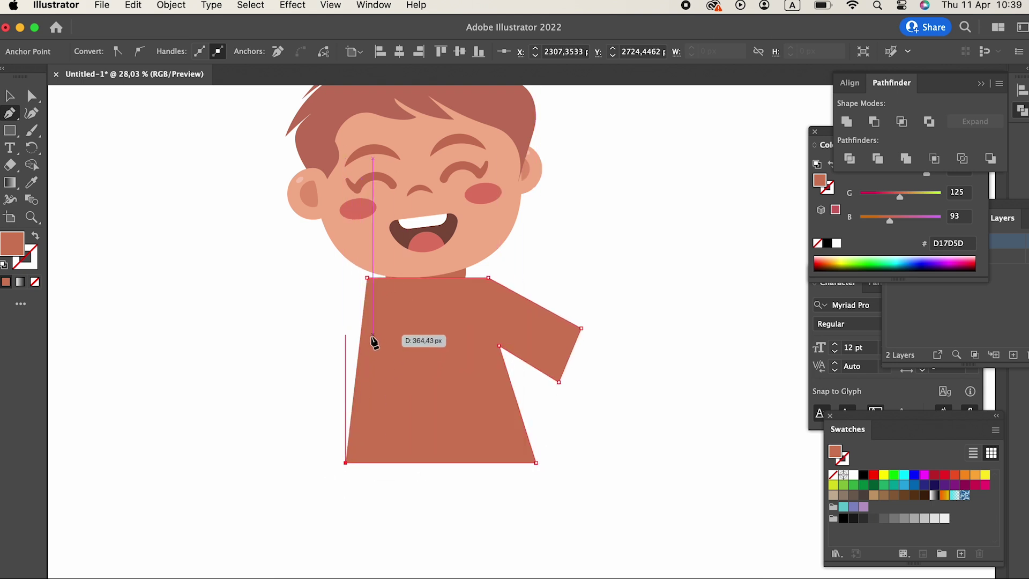
click(372, 336)
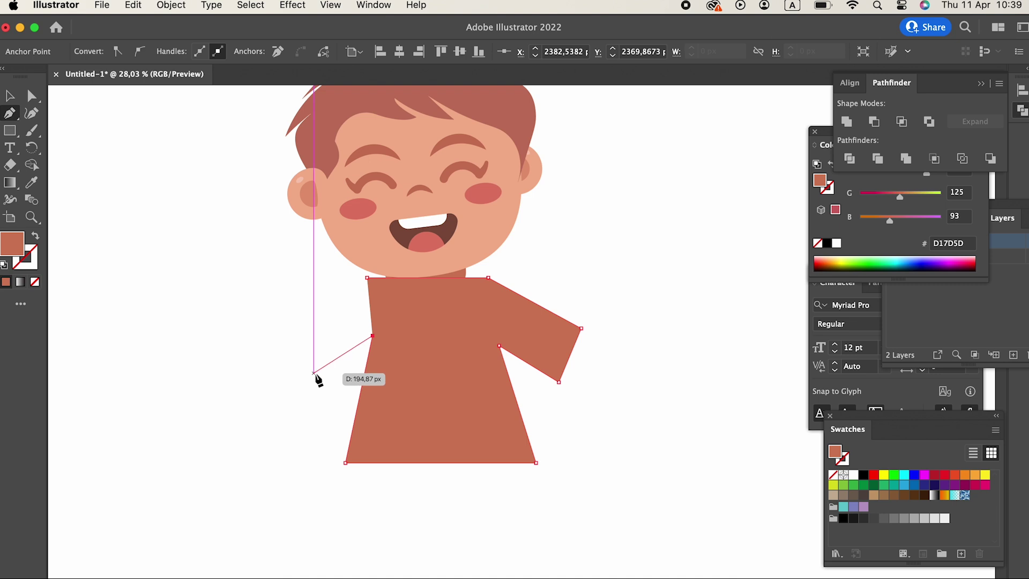
click(314, 373)
click(279, 332)
click(367, 277)
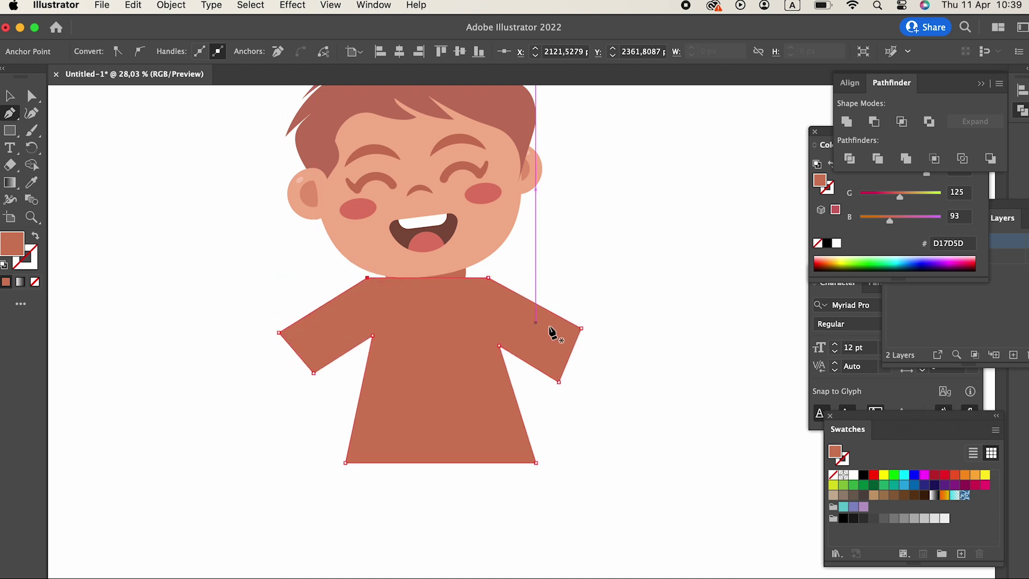
Fill the T-shirt shape with bright green 8ED137.
key(z)
drag(480, 269, 503, 290)
key(v)
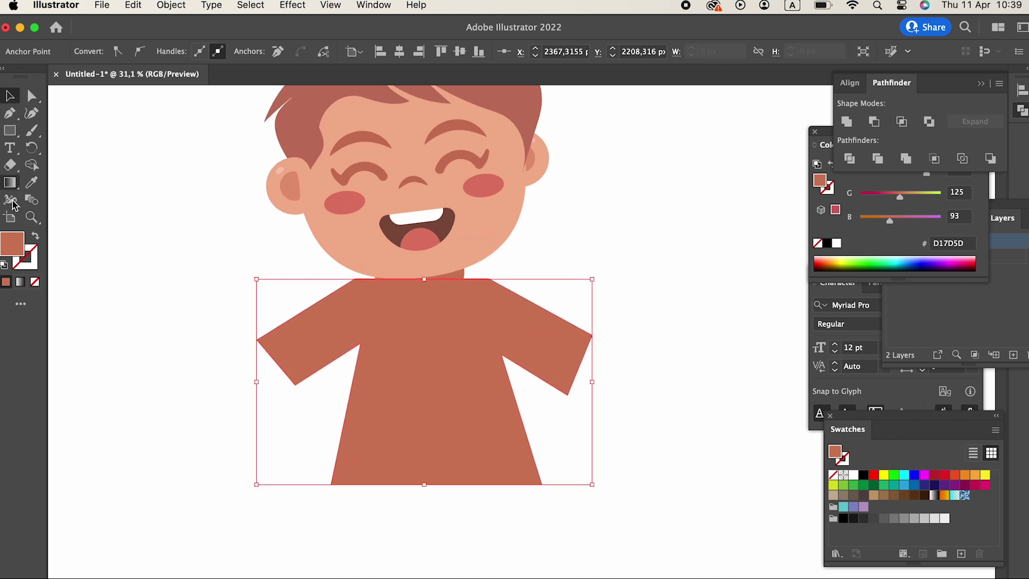
double_click(12, 246)
click(219, 207)
click(155, 98)
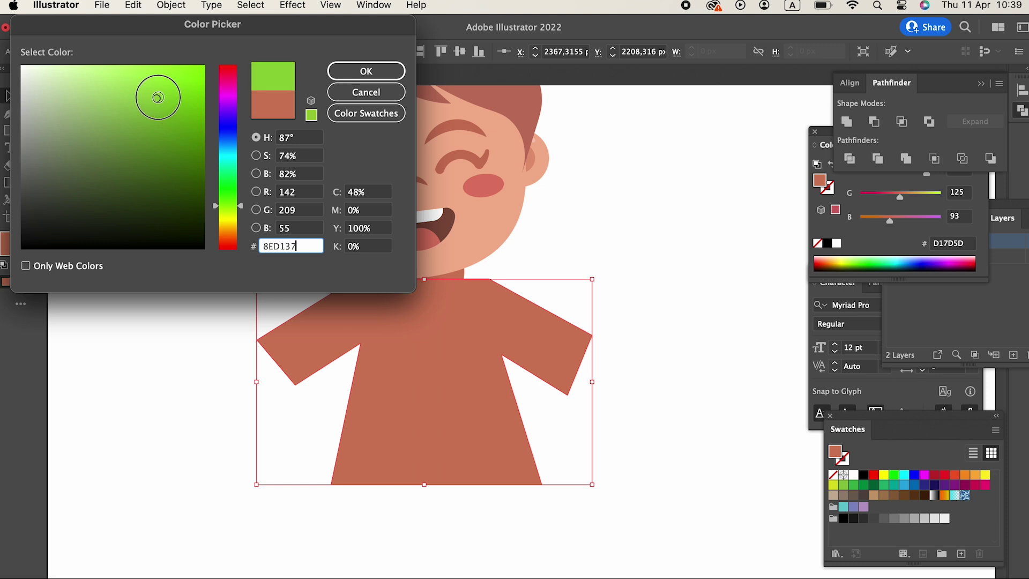
click(366, 71)
Send the green T-shirt to the back, behind the neck and head.
click(440, 355)
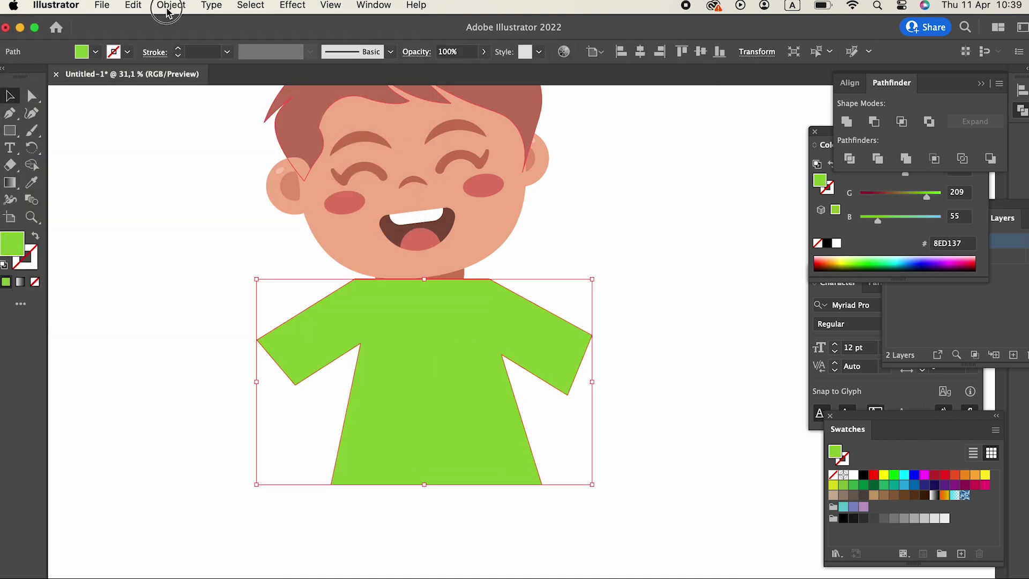
click(168, 11)
mouse_move(177, 42)
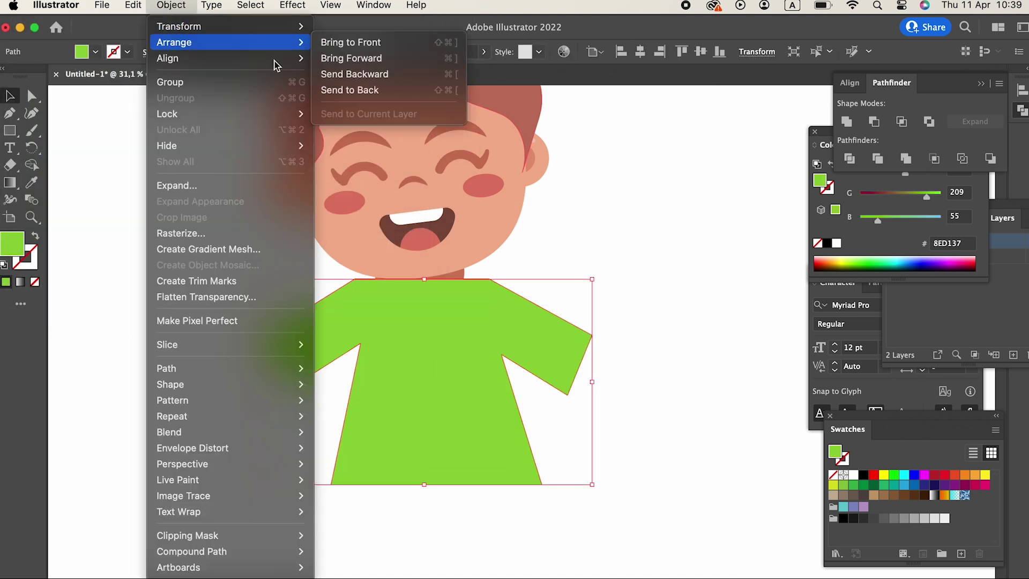
click(559, 248)
key(space)
drag(667, 361, 715, 362)
click(552, 343)
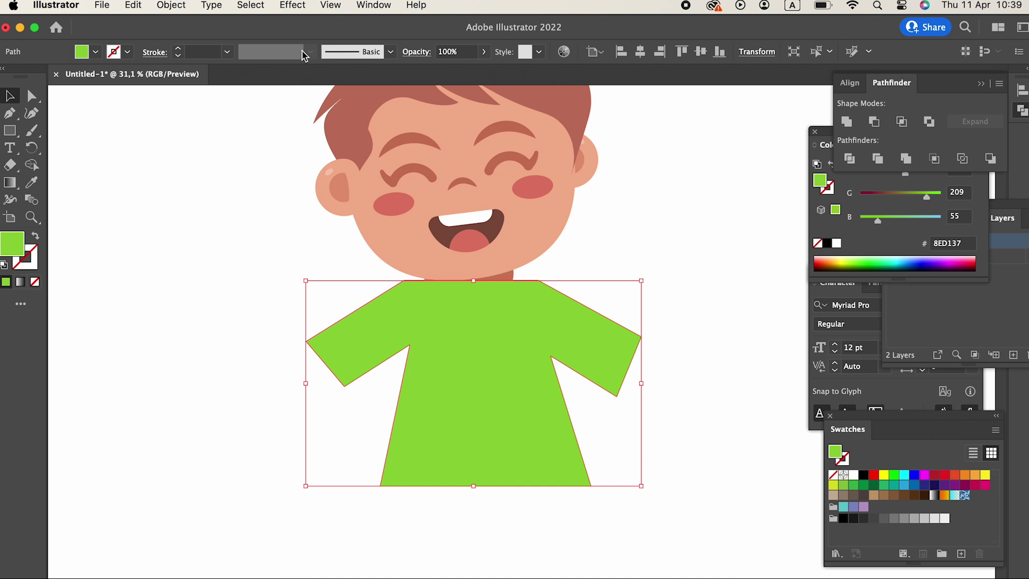
click(189, 5)
mouse_move(214, 40)
click(346, 91)
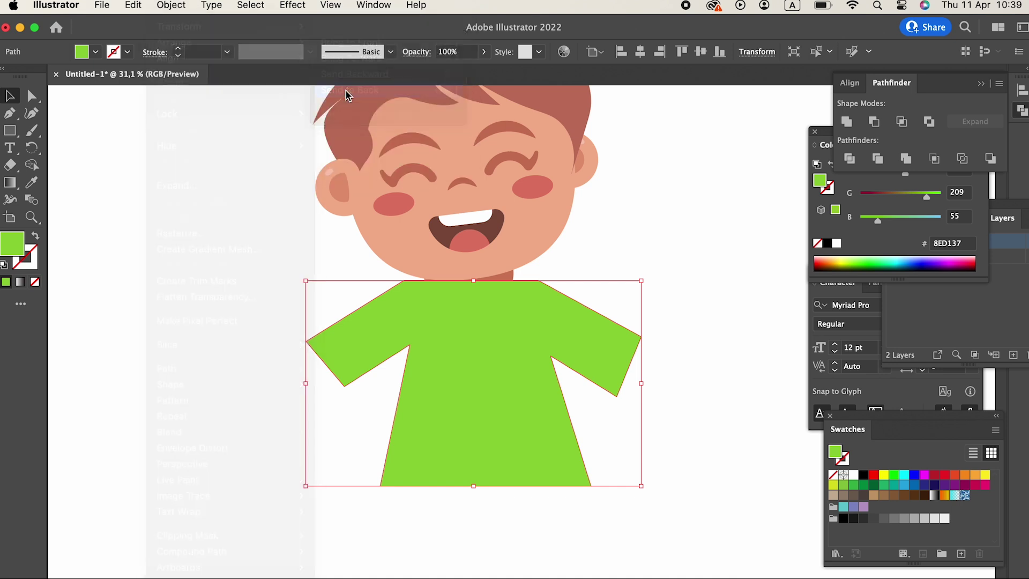
click(597, 375)
Move the T-shirt's left and right underarm points outward to widen the torso.
scroll(597, 375, right, 6)
scroll(597, 374, down, 1)
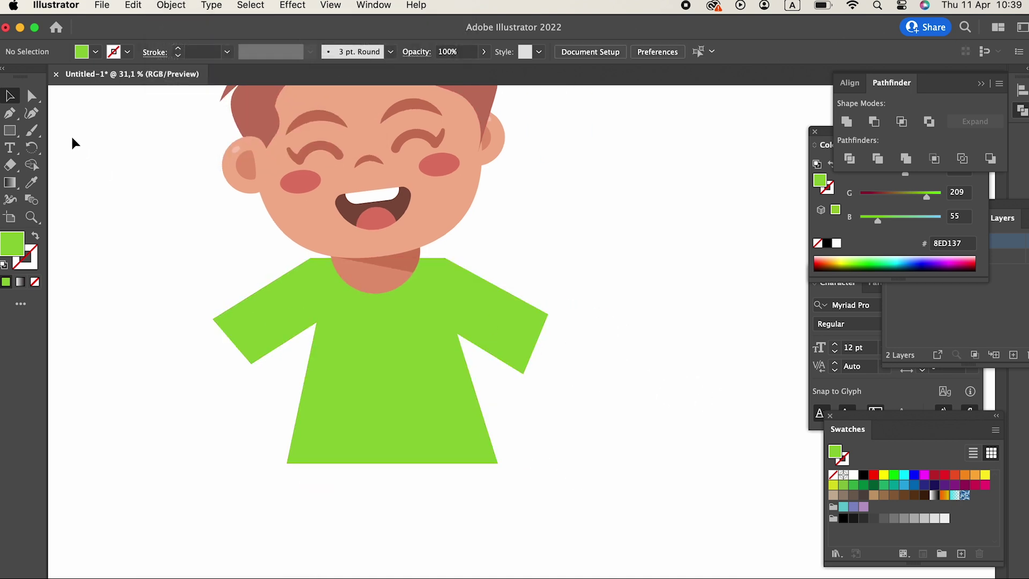
drag(316, 325, 295, 331)
drag(460, 333, 481, 325)
Show the rulers, place a horizontal guide at the left underarm point, and move the right underarm point outward onto that guide.
key(super+r)
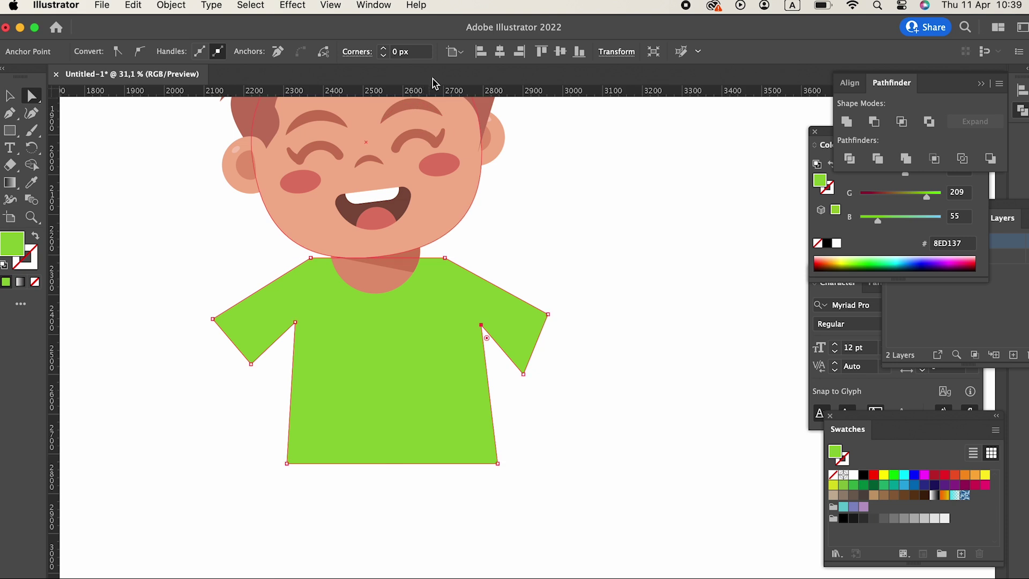
drag(300, 314, 298, 322)
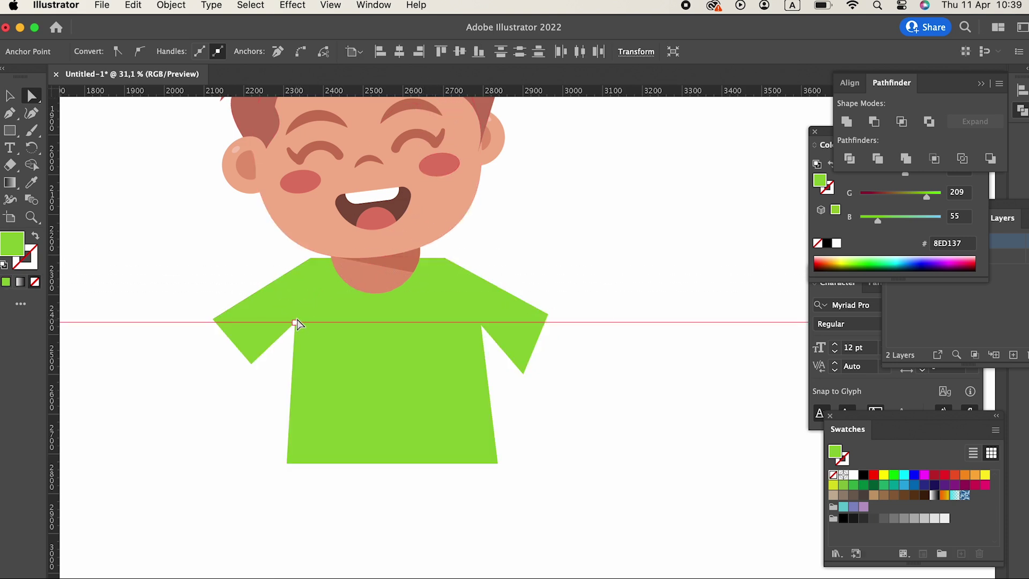
drag(483, 325, 483, 325)
key(super+z)
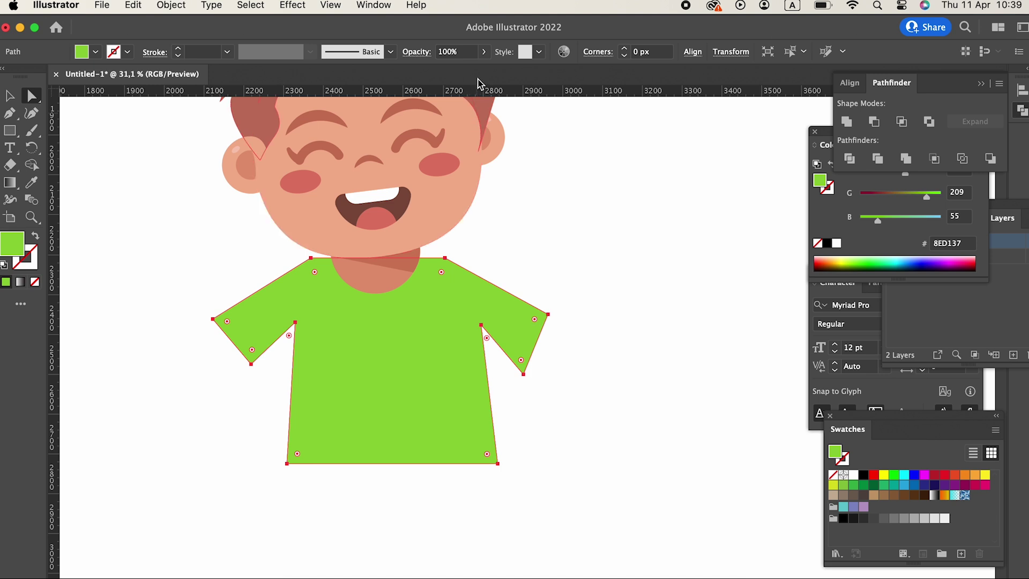
click(296, 322)
click(482, 336)
click(482, 326)
mouse_move(484, 329)
mouse_down()
mouse_move(494, 333)
mouse_move(491, 322)
mouse_up()
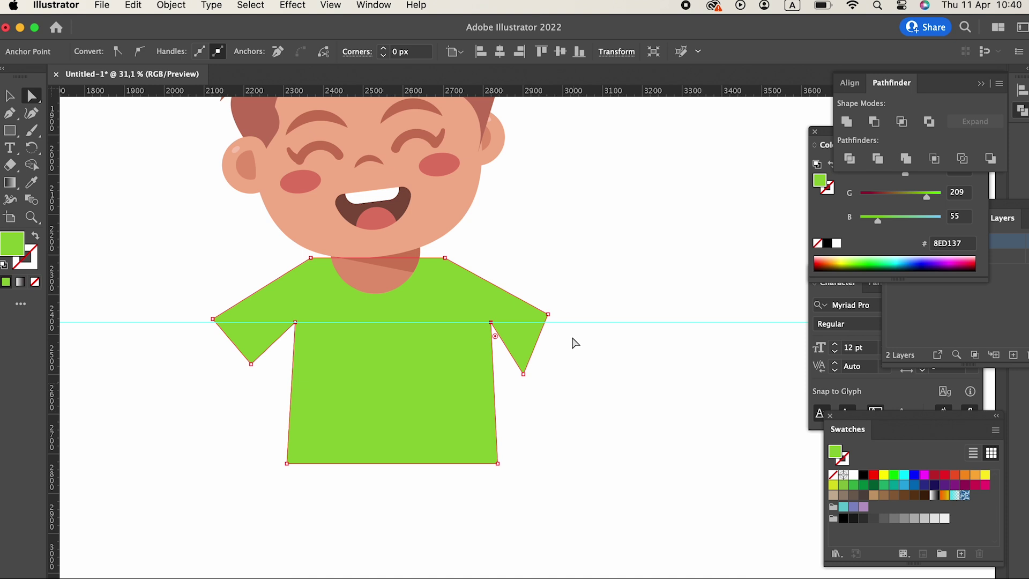
Add horizontal guides at the shoulder line and slightly above it, plus a vertical guide at the hem's left corner.
click(450, 259)
drag(60, 234, 73, 229)
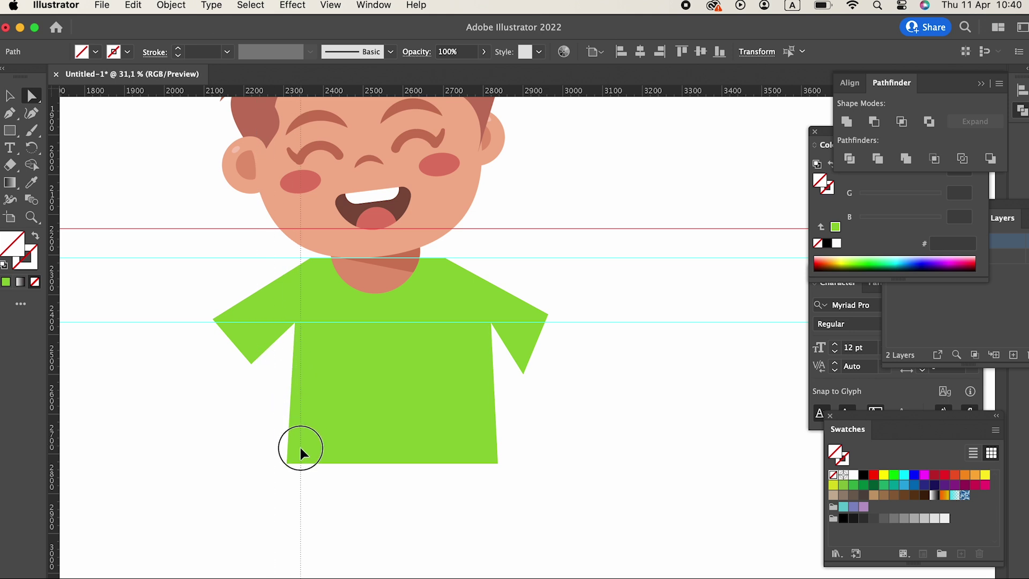
drag(287, 463, 287, 464)
Move the T-shirt's left shoulder and left underarm points onto the left vertical guide.
click(298, 276)
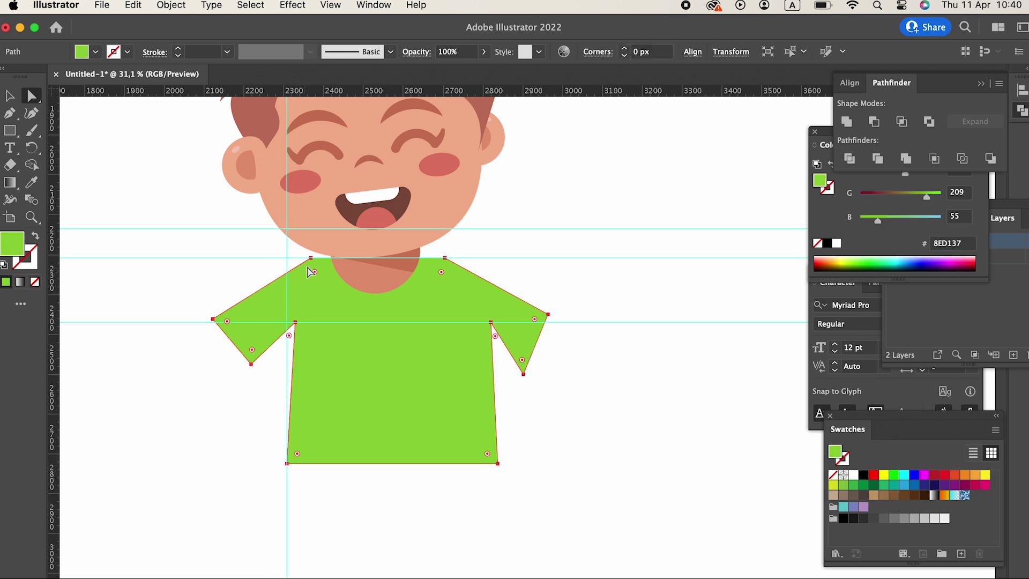
drag(310, 258, 283, 260)
drag(294, 323, 287, 322)
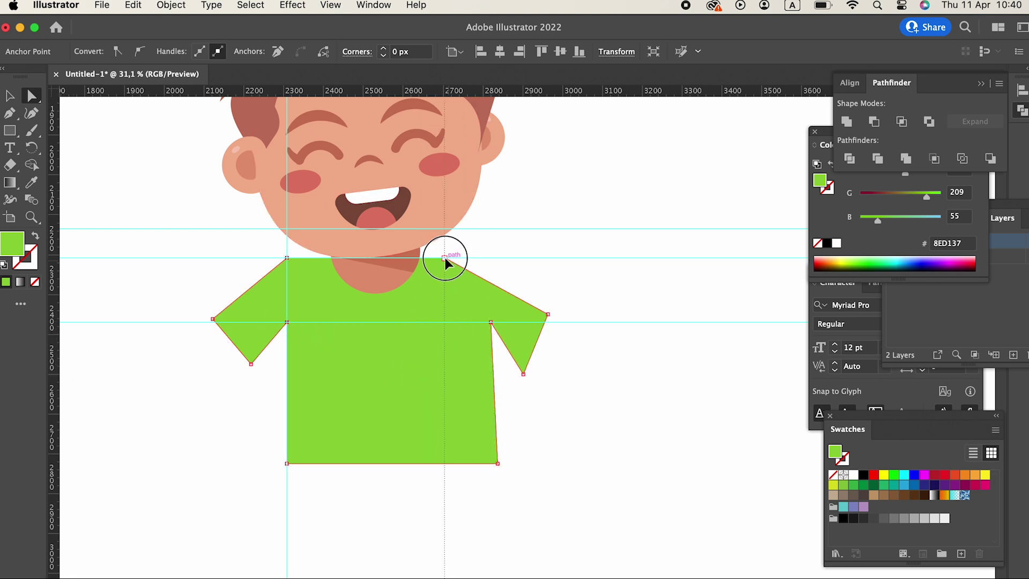
Place a vertical guide at the hem's right corner and move the right underarm and right shoulder points onto it.
click(498, 471)
click(478, 347)
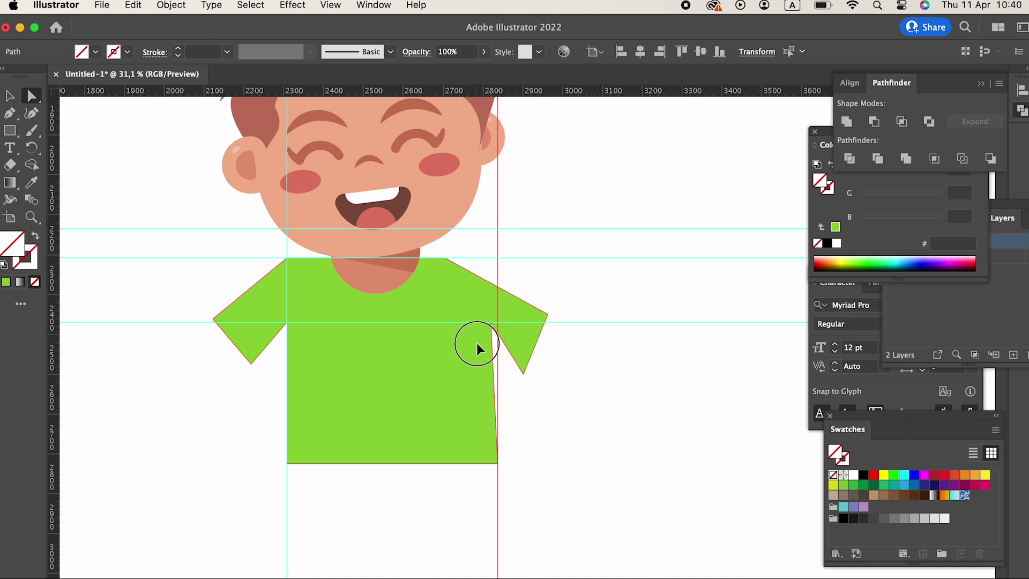
drag(491, 323, 498, 323)
drag(445, 257, 498, 258)
Select the whole T-shirt and align it to the horizontal center.
key(super+space)
drag(572, 333, 550, 333)
scroll(550, 334, down, 1)
click(11, 94)
click(650, 418)
scroll(589, 424, up, 2)
click(501, 430)
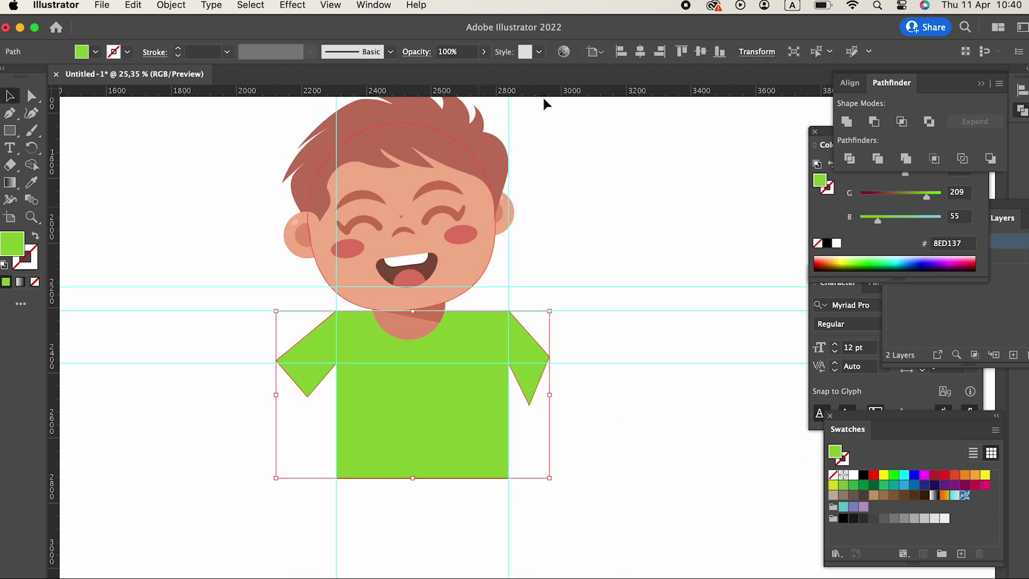
click(648, 55)
click(684, 480)
Move both vertical guides onto the left and right side edges of the centered T-shirt.
scroll(684, 481, left, 5)
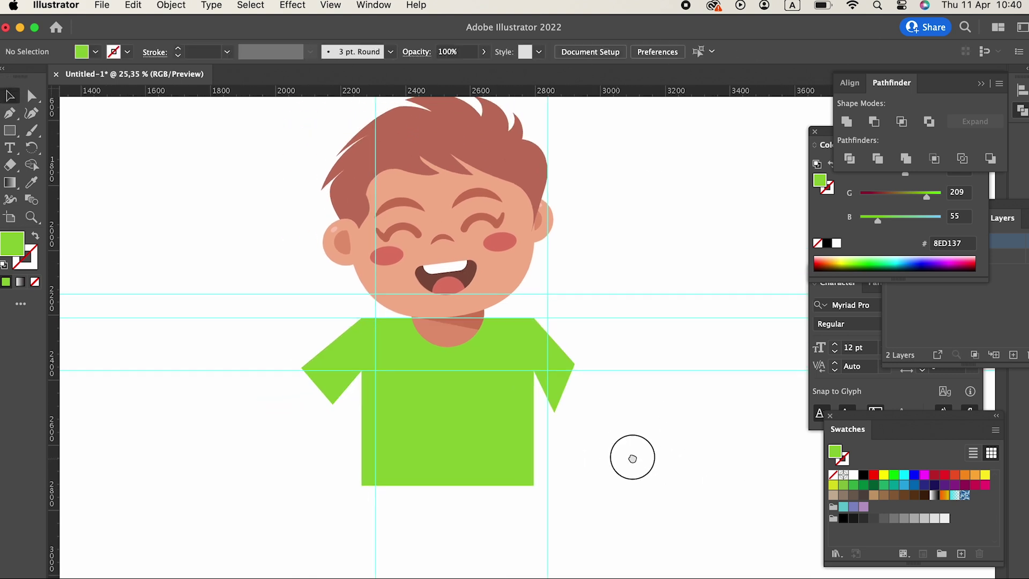
drag(613, 417, 599, 420)
drag(440, 480, 427, 474)
click(547, 529)
drag(562, 496, 565, 524)
drag(546, 359, 556, 245)
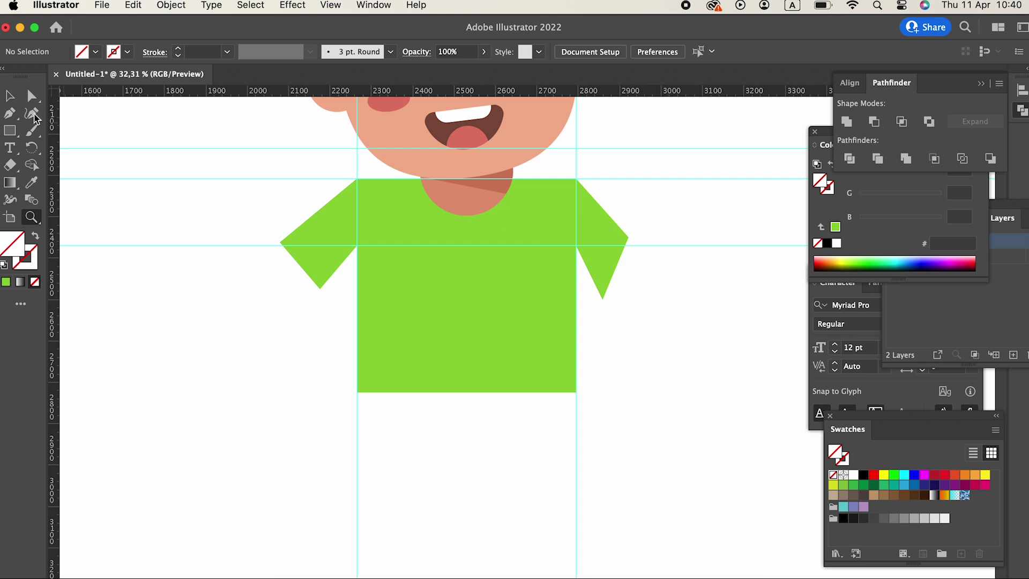
click(32, 96)
scroll(513, 248, up, 5)
drag(508, 277, 624, 355)
key(super+z)
click(714, 339)
Open the green T-shirt path in isolation mode.
key(z)
drag(627, 241, 673, 303)
click(9, 99)
drag(459, 475, 458, 461)
double_click(372, 419)
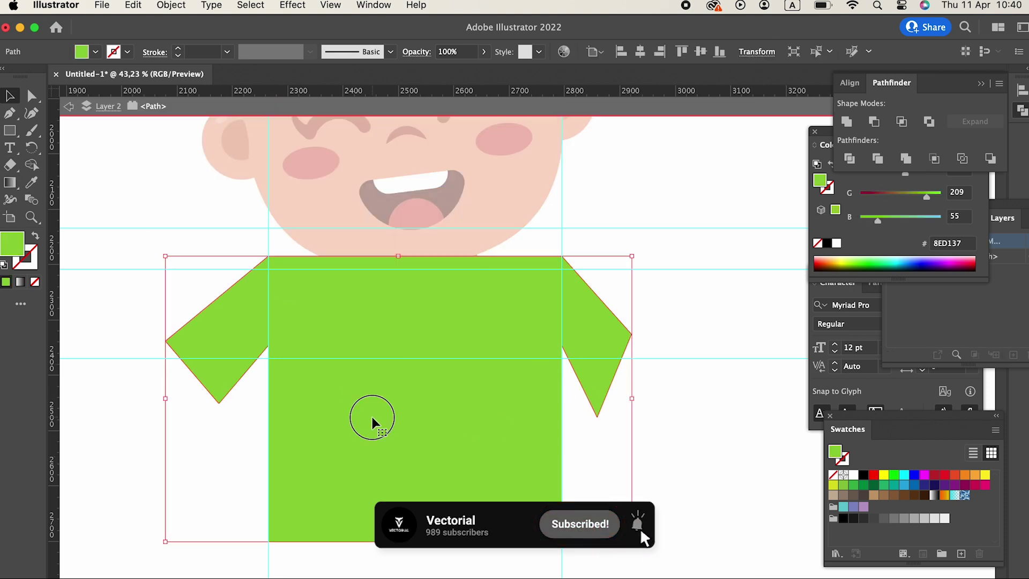
click(10, 130)
click(9, 96)
click(679, 509)
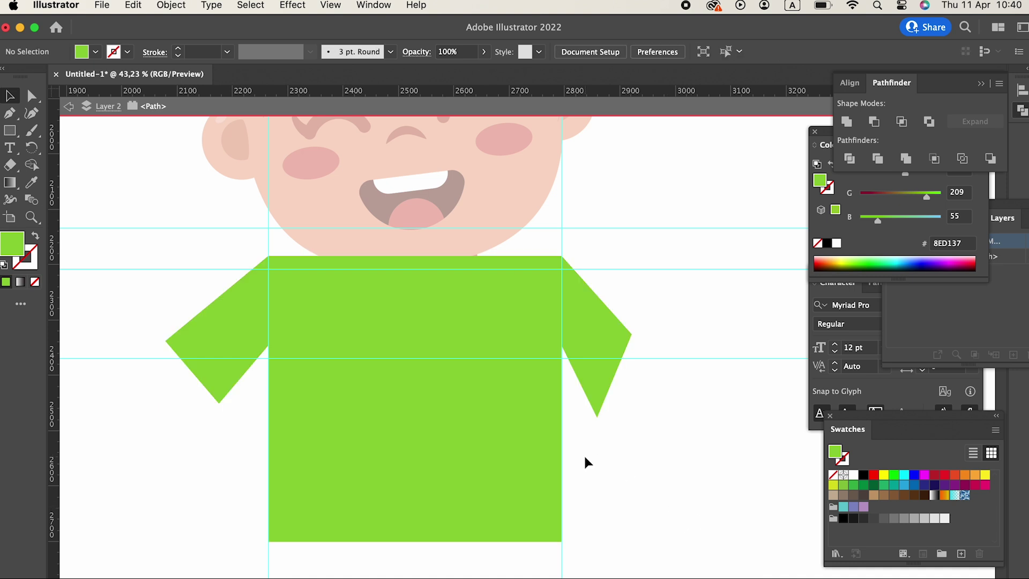
click(359, 256)
key(super+z)
Add two anchor points to the T-shirt's top edge, one at each side of the neck, and leave isolation mode.
click(8, 97)
click(420, 396)
click(14, 113)
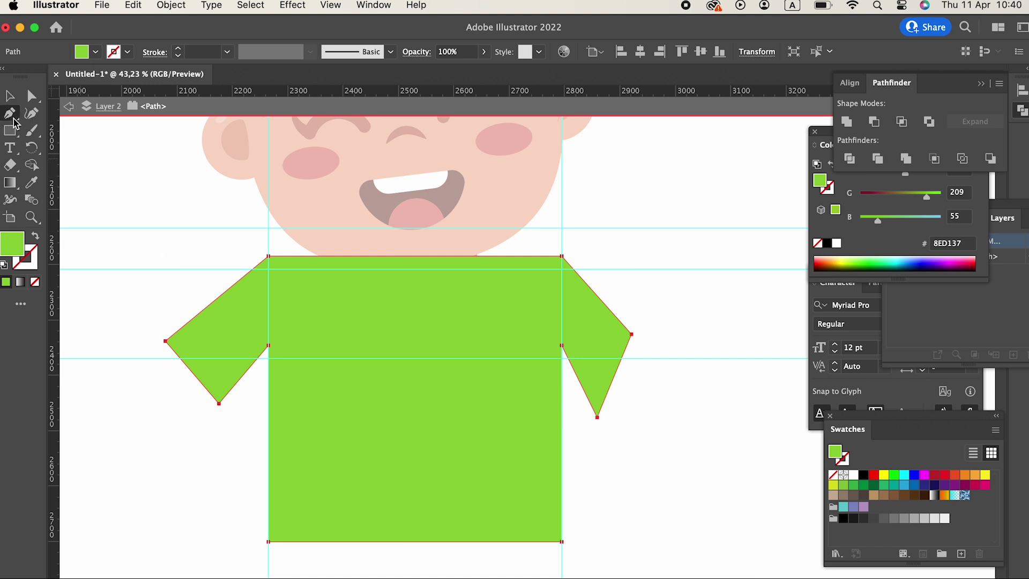
click(374, 258)
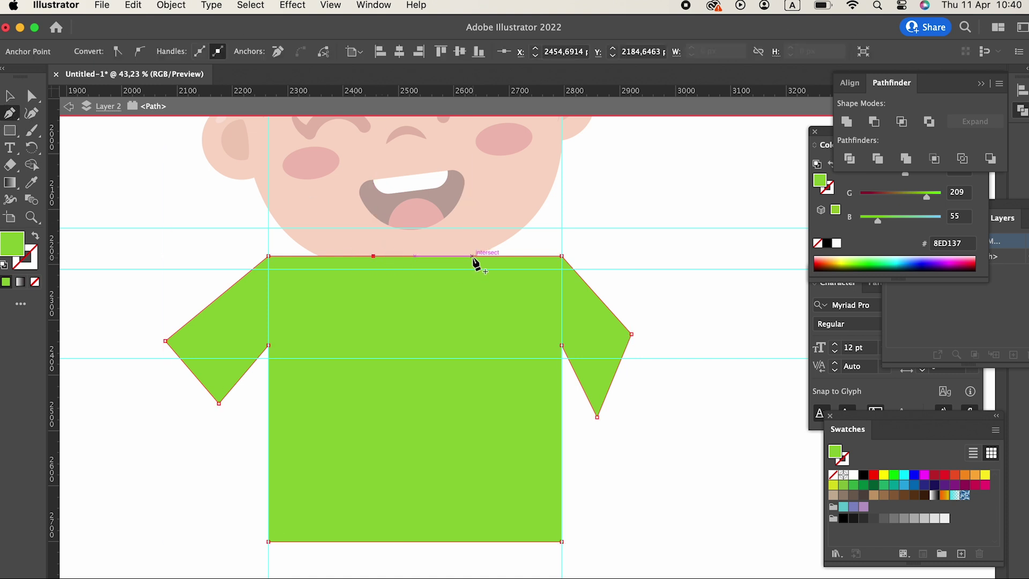
click(8, 98)
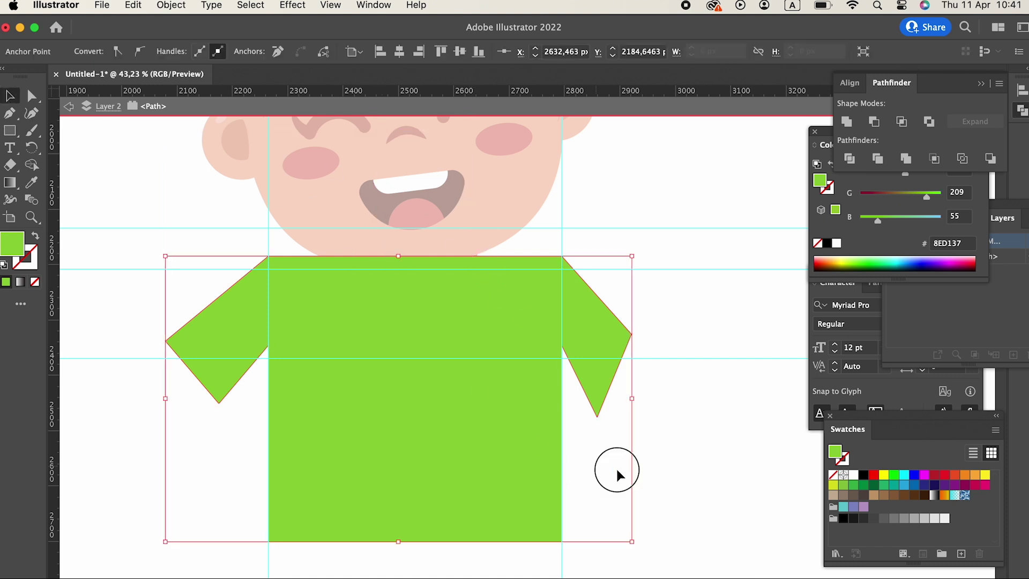
double_click(617, 468)
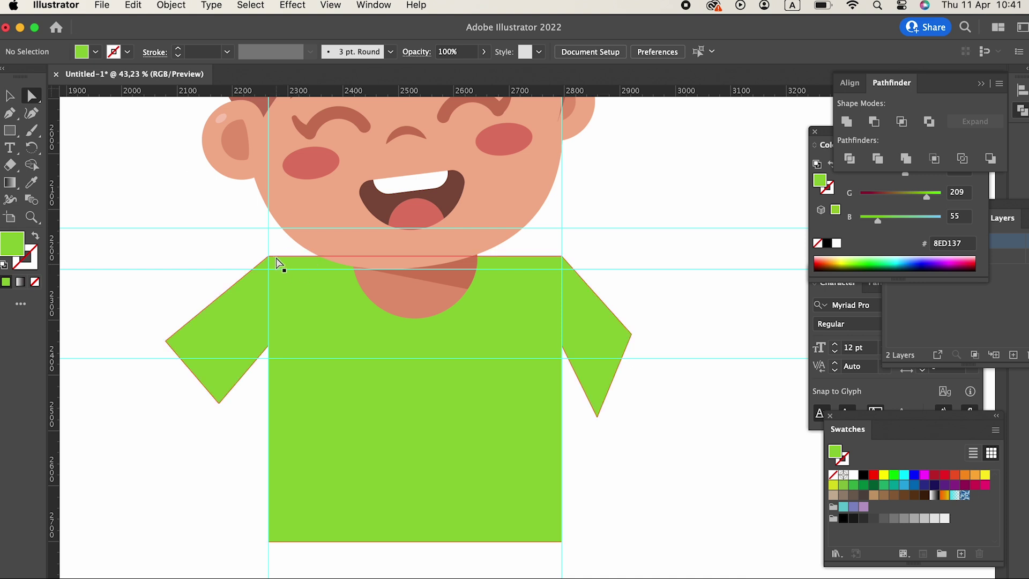
Lower the T-shirt's left and right underarm points onto the horizontal guide.
click(269, 347)
click(269, 347)
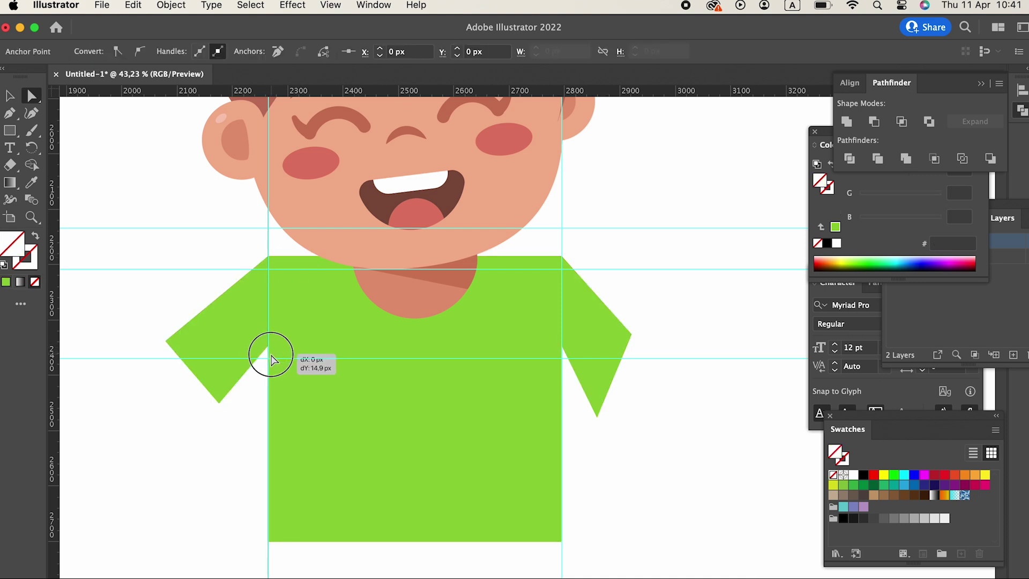
drag(269, 352, 268, 358)
click(260, 355)
click(268, 346)
click(562, 345)
drag(562, 345, 563, 359)
click(654, 470)
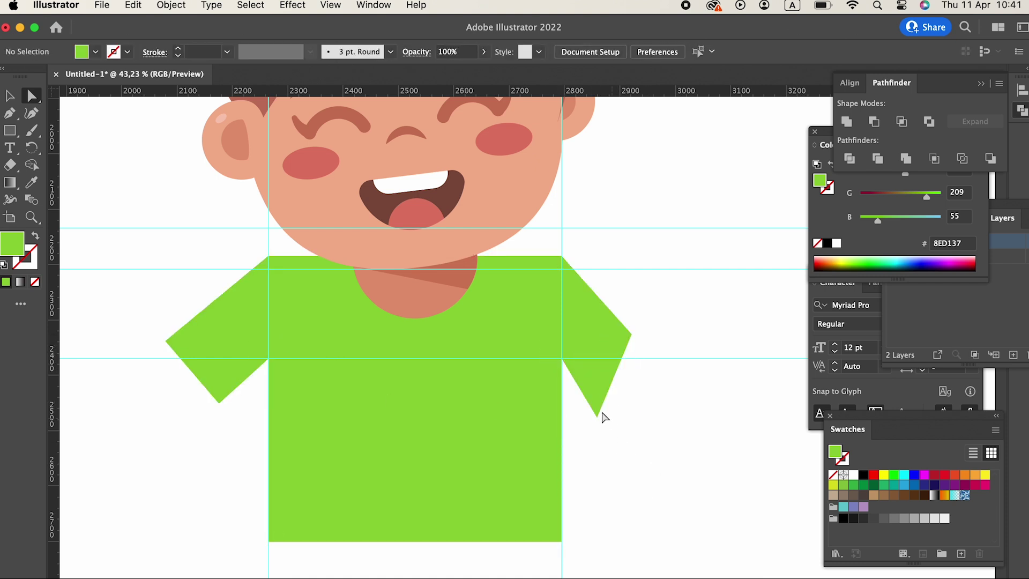
Place horizontal guides at the left sleeve's two outer corners and move the right sleeve's matching corners onto them.
drag(153, 93, 217, 403)
drag(234, 94, 163, 341)
drag(596, 416, 625, 403)
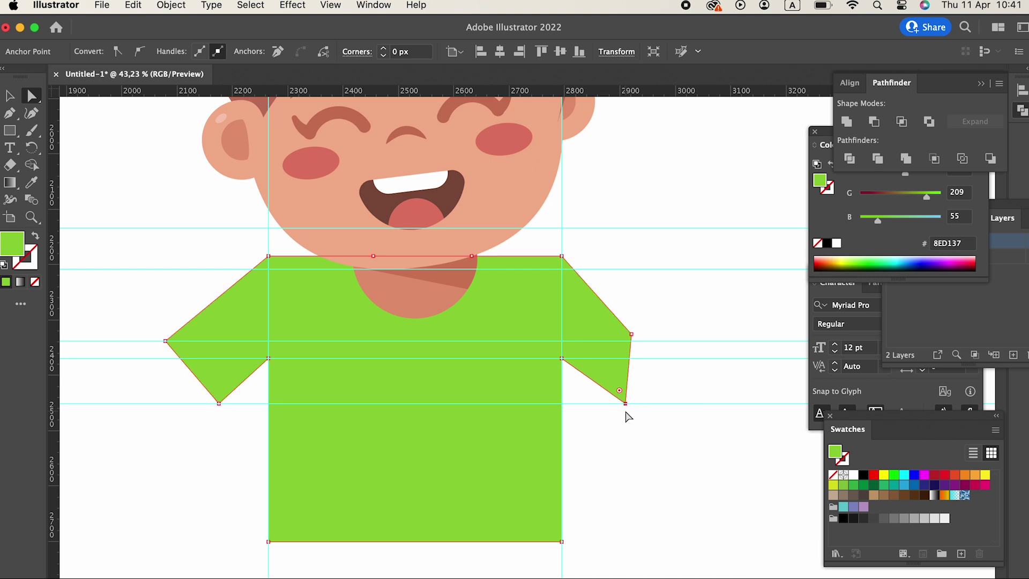
drag(632, 335, 673, 346)
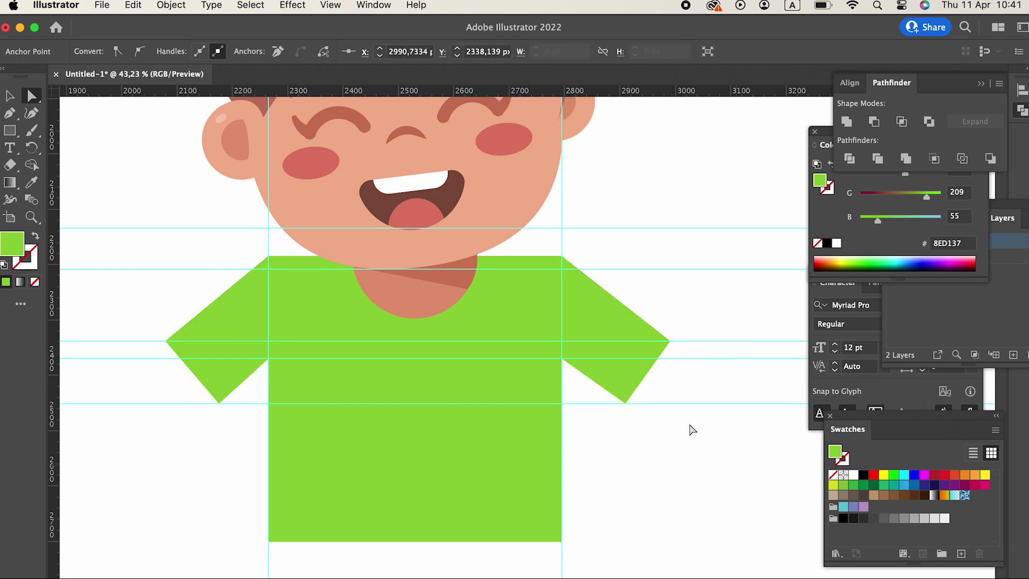
click(689, 427)
click(709, 431)
Delete all horizontal and vertical guides around the T-shirt.
drag(684, 191, 698, 197)
key(Delete)
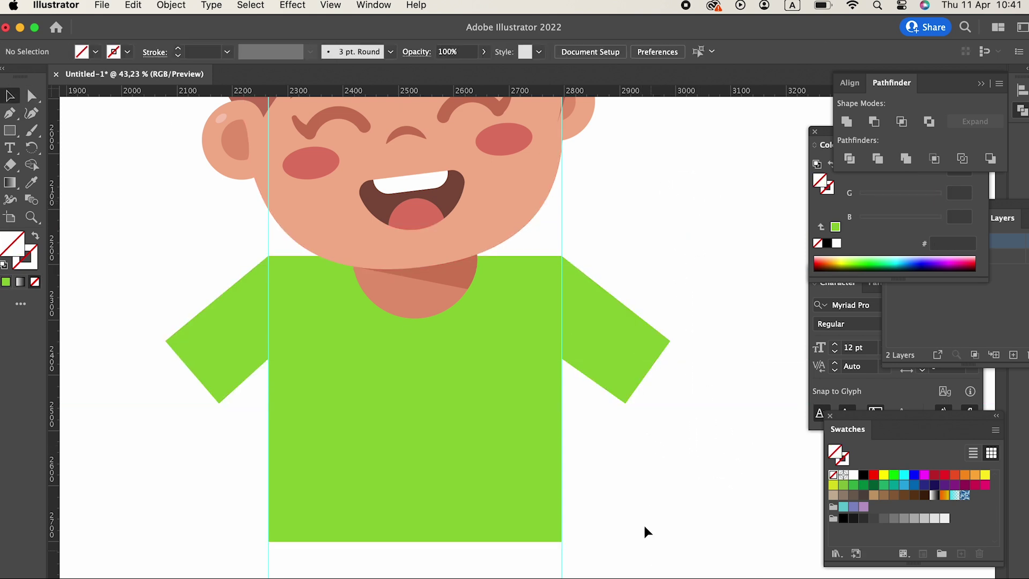
scroll(617, 419, up, 3)
drag(304, 442, 259, 460)
key(Delete)
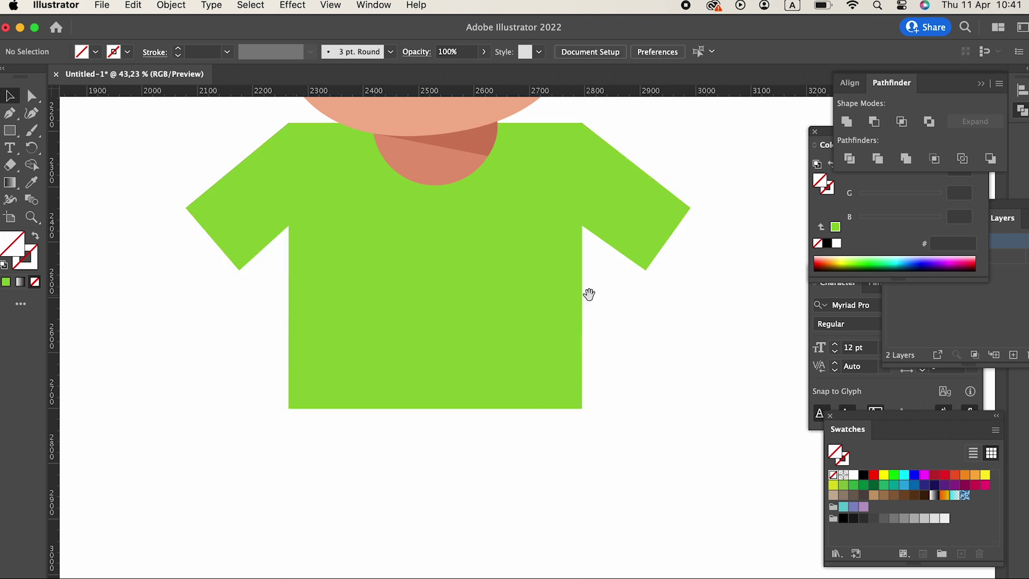
drag(589, 294, 558, 444)
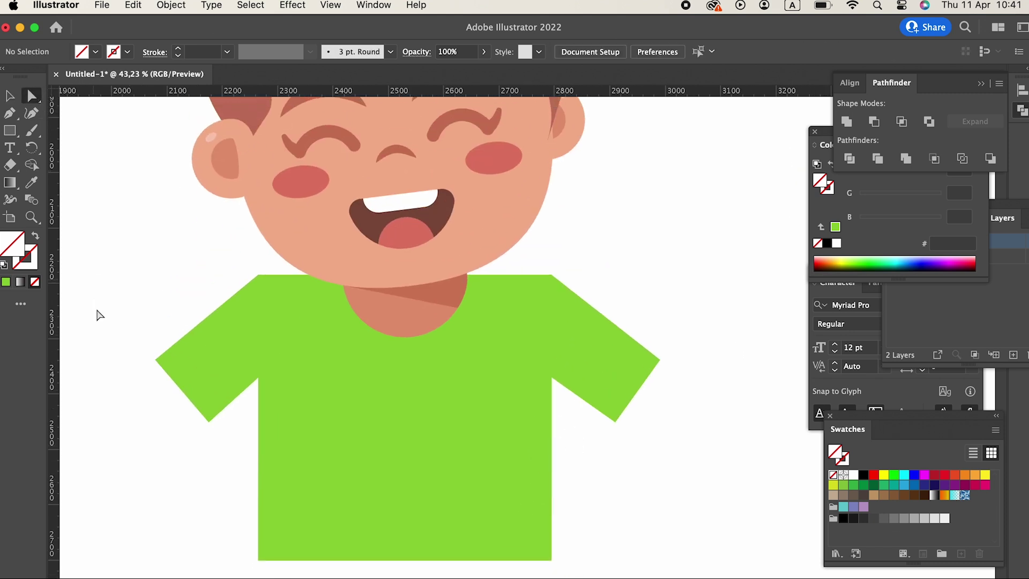
drag(250, 421, 272, 427)
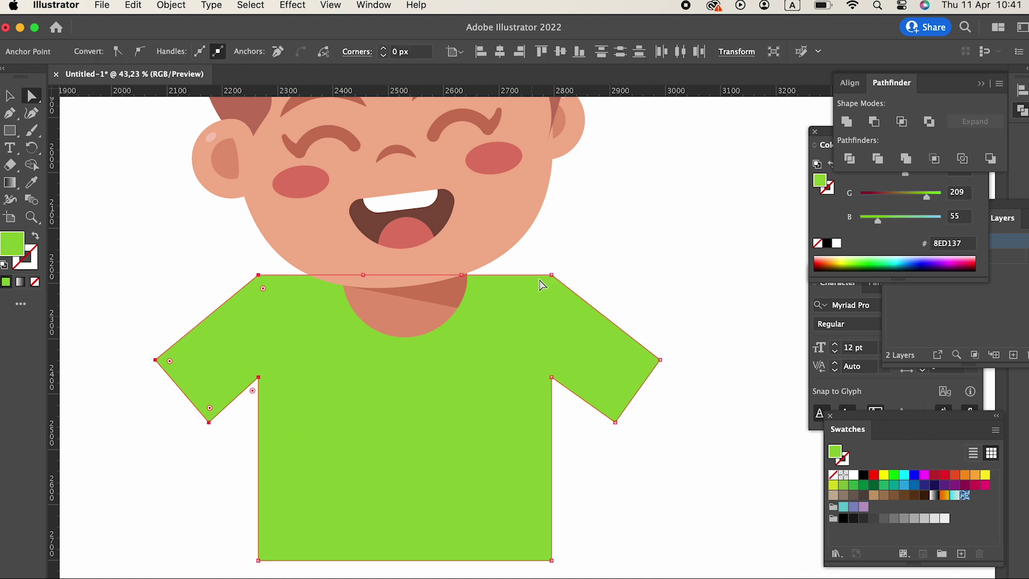
drag(551, 380, 546, 401)
key(super+z)
drag(715, 476, 524, 255)
drag(552, 379, 555, 411)
key(super+z)
Select the shoulder, sleeve and underarm points on both sides and move them down so the shoulders slope from the neckline.
drag(739, 499, 518, 255)
drag(245, 369, 271, 262)
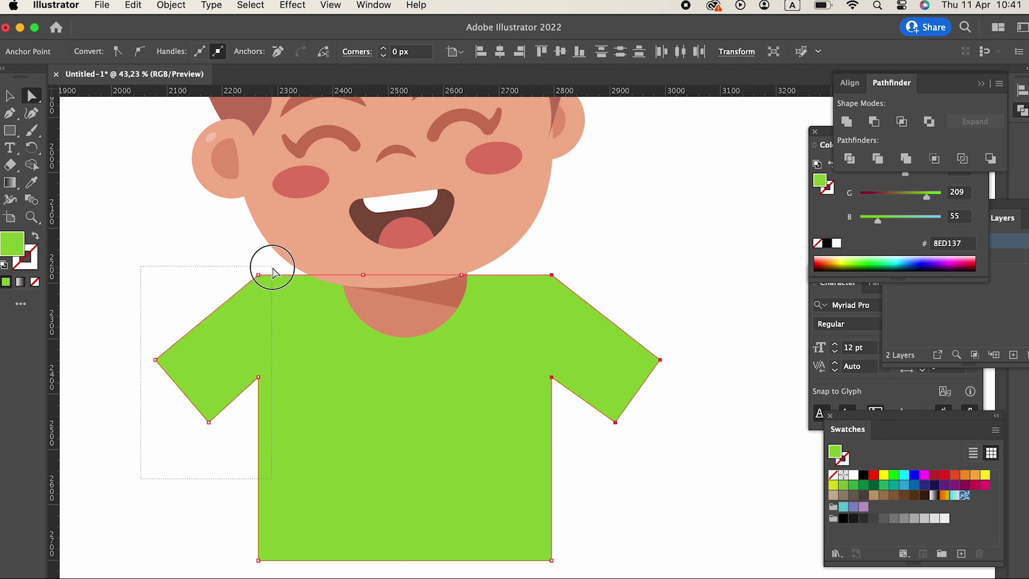
mouse_move(259, 378)
mouse_down()
mouse_move(260, 415)
mouse_move(259, 395)
mouse_up()
Move the whole T-shirt horizontally about 16 px to the right.
key(z)
drag(423, 272, 346, 349)
drag(436, 386, 462, 411)
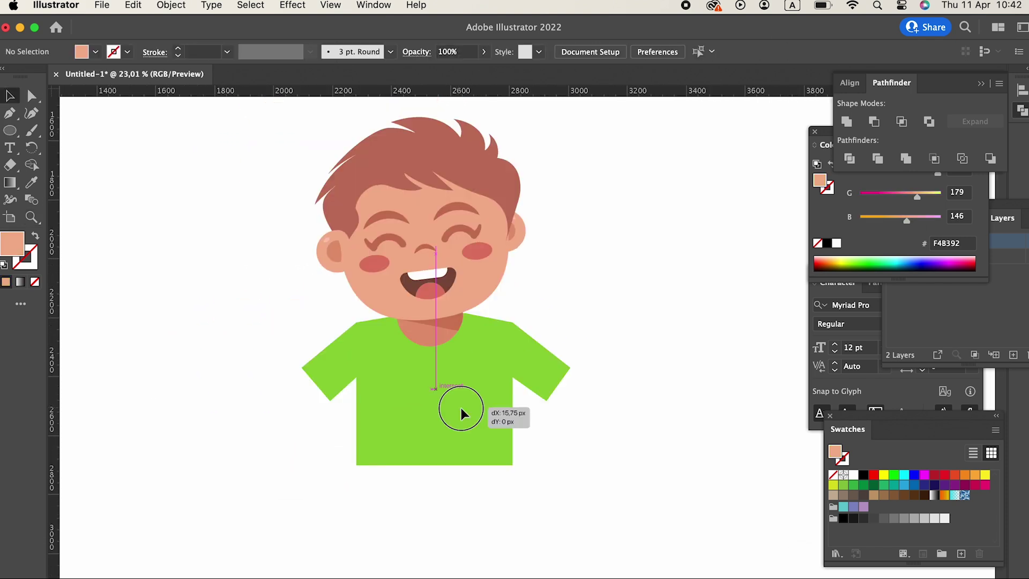
click(462, 411)
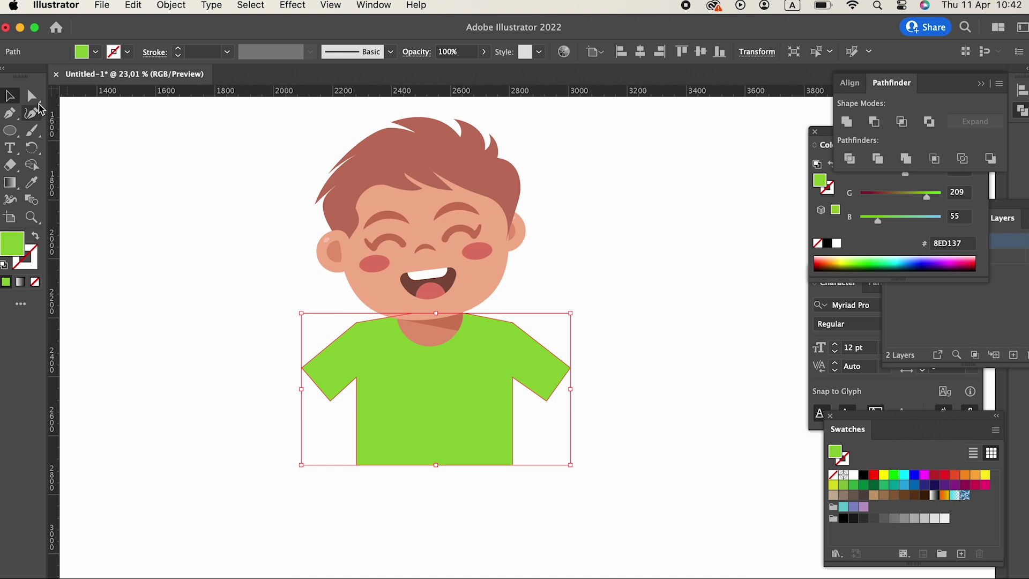
Round the T-shirt's left and right shoulder corners together.
click(38, 102)
drag(361, 341, 350, 326)
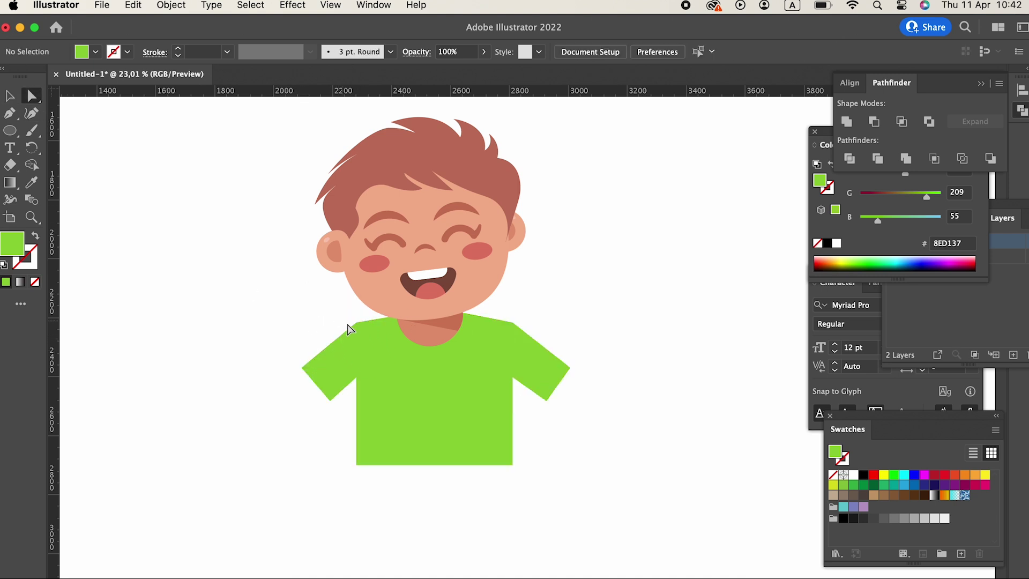
click(356, 323)
shift+click(513, 323)
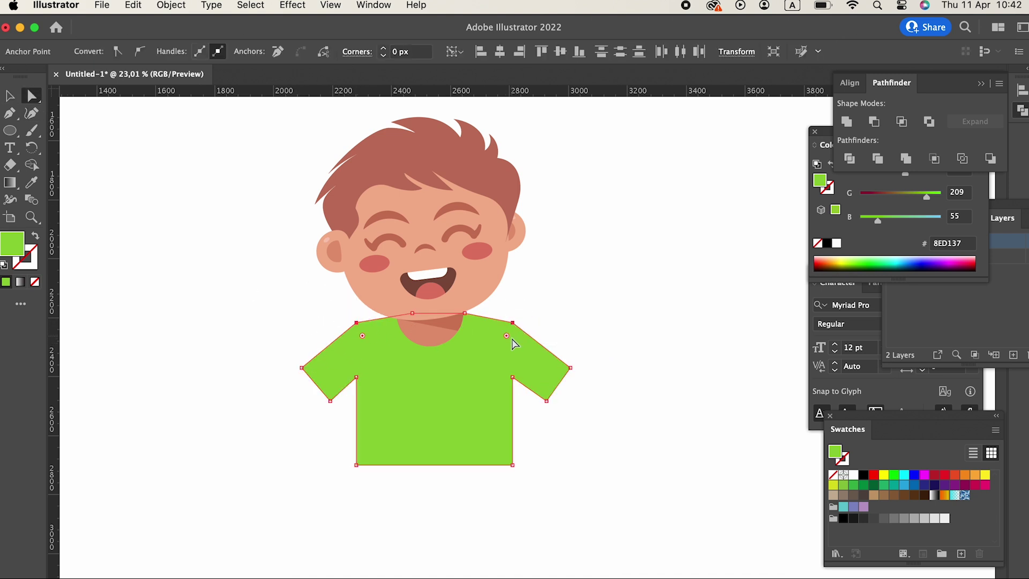
drag(507, 336, 506, 360)
click(571, 369)
Draw a tall narrow rectangle to the lower left of the T-shirt and fill it with blue 3887CE.
scroll(560, 378, down, 3)
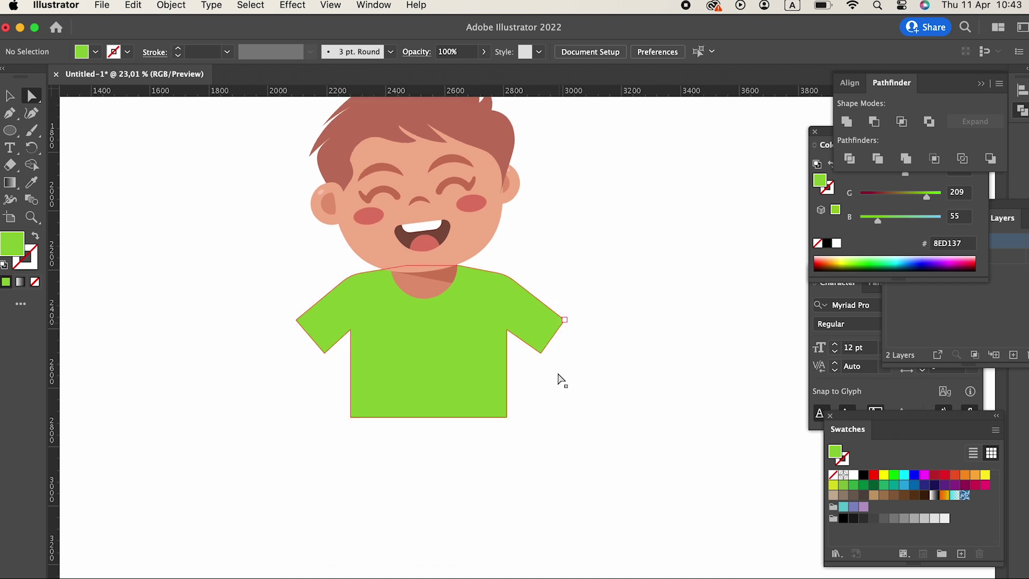
super+click(559, 418)
drag(559, 418, 536, 381)
drag(537, 433, 509, 432)
drag(10, 131, 64, 131)
drag(205, 351, 250, 500)
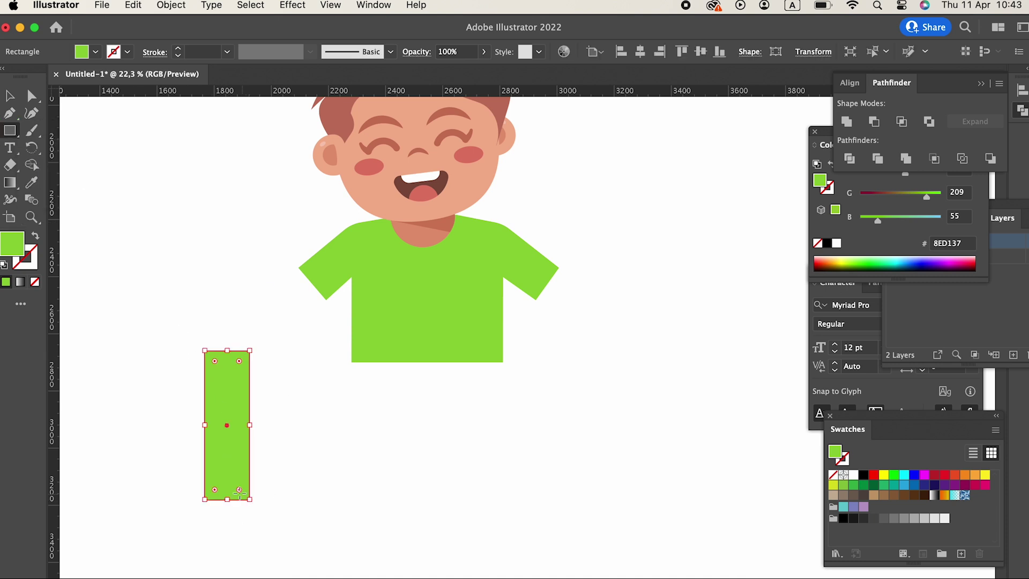
double_click(11, 244)
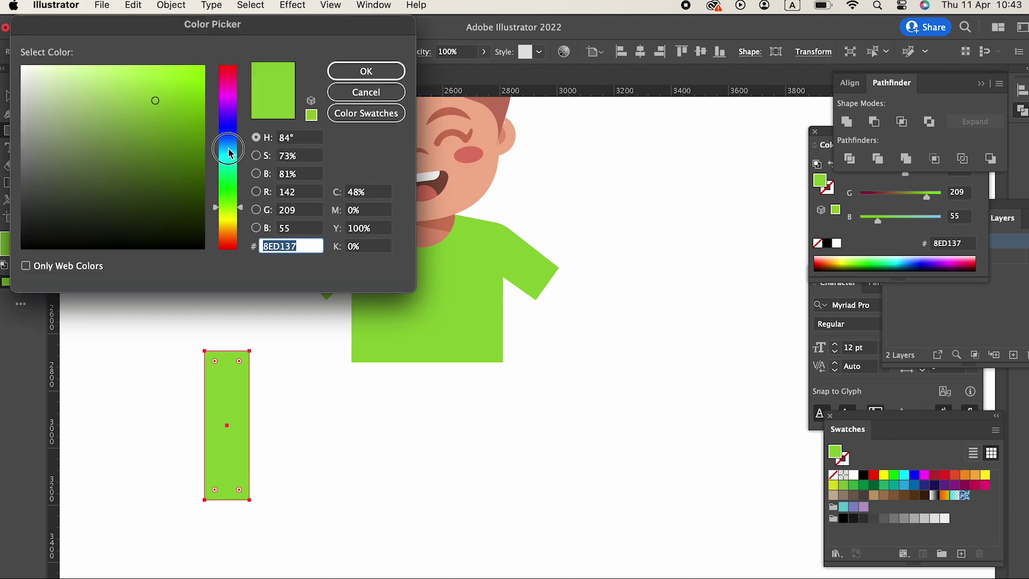
drag(228, 152, 229, 143)
click(343, 71)
Move the blue rectangle onto the left half of the T-shirt's hem as a trouser leg.
drag(232, 386, 325, 415)
key(super+z)
click(12, 98)
drag(221, 414, 394, 385)
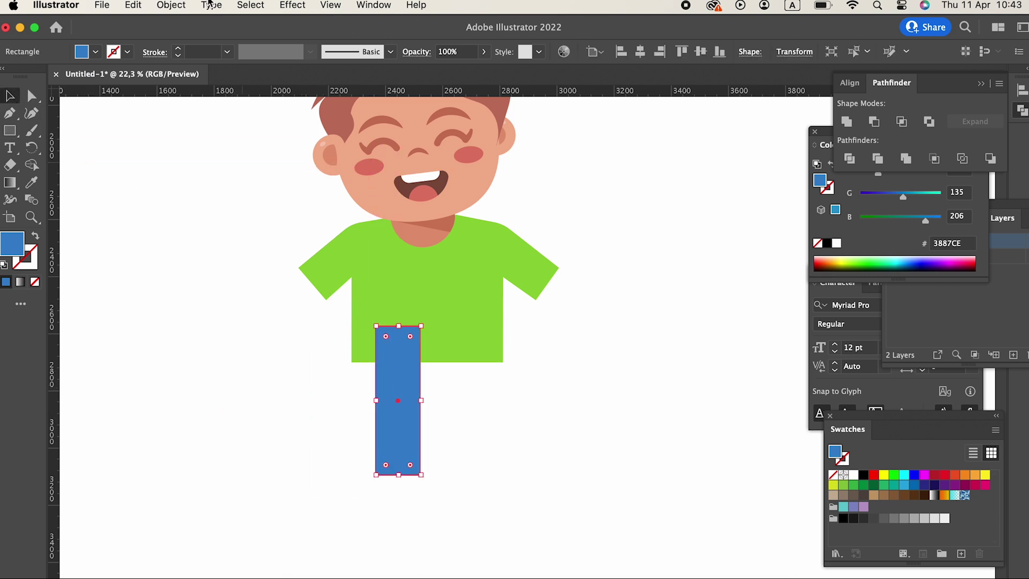
Send the blue leg rectangle to the back, behind the T-shirt.
click(183, 11)
mouse_move(198, 43)
click(348, 137)
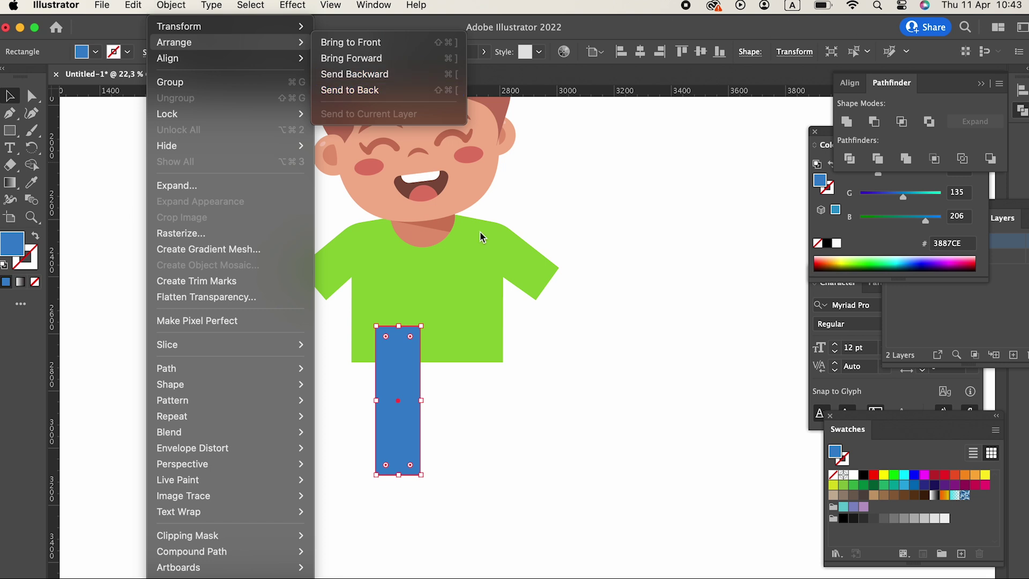
click(588, 416)
click(410, 403)
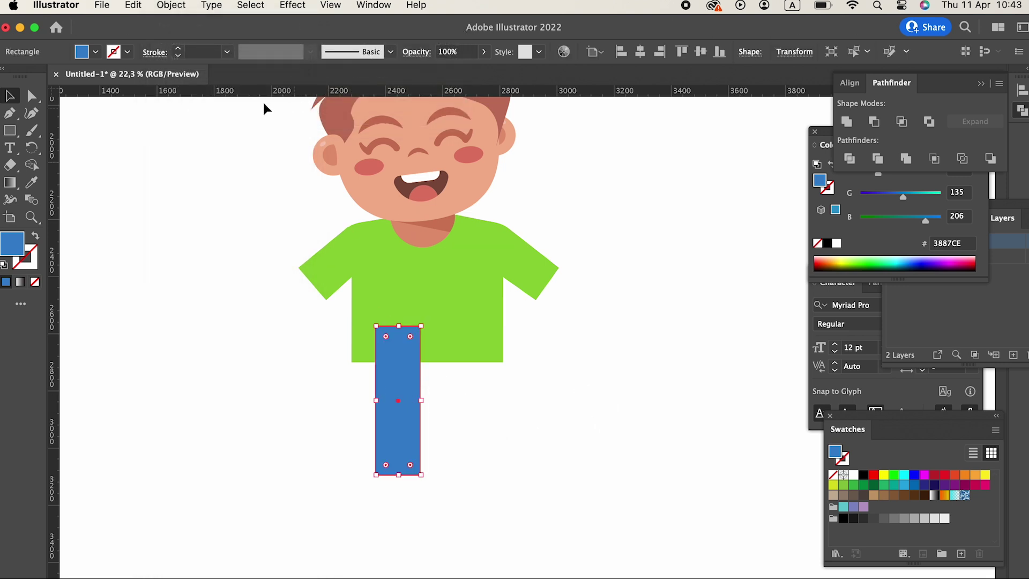
click(178, 12)
mouse_move(207, 41)
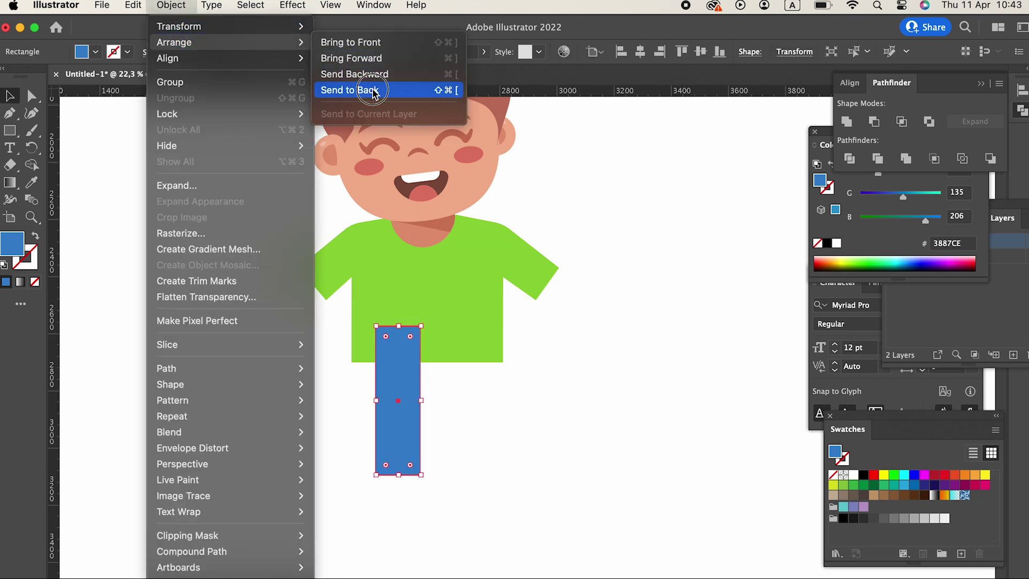
click(370, 90)
click(530, 449)
Move the blue leg down to just overlap the hem and pull its top-left corner outward to taper it.
drag(598, 347, 569, 348)
drag(441, 370, 442, 391)
drag(418, 304, 407, 312)
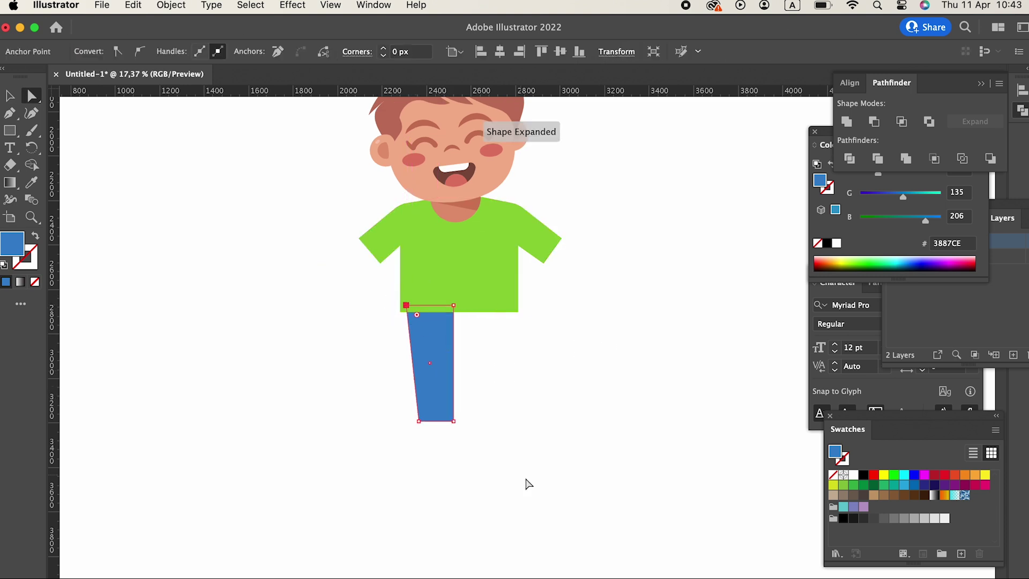
click(509, 481)
Draw a wide rectangle below the leg, then lower its top-left corner and extend its bottom-right corner into a shoe shape.
click(9, 130)
scroll(449, 449, up, 5)
drag(466, 390, 274, 471)
click(33, 99)
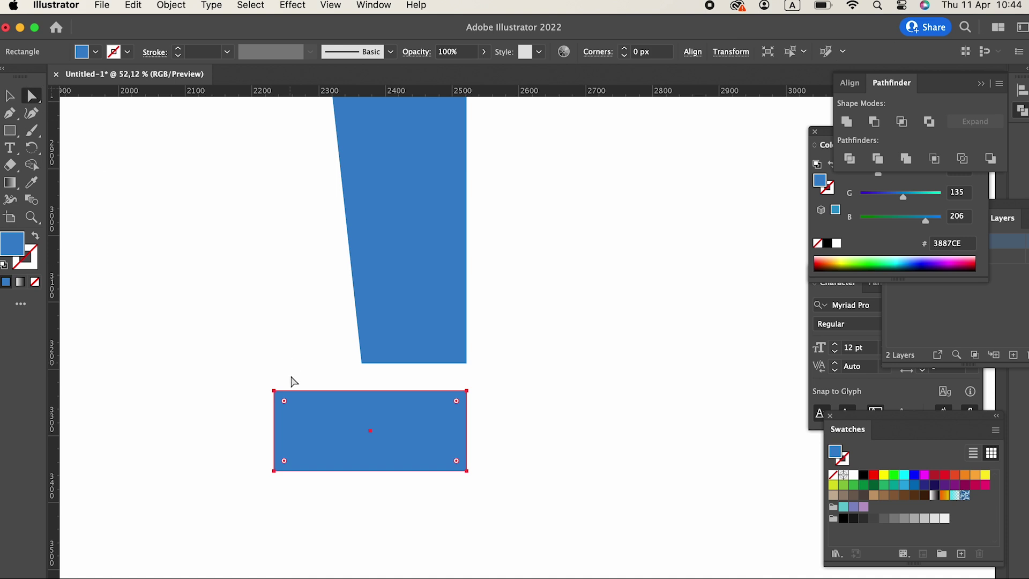
drag(274, 391, 274, 431)
drag(466, 470, 498, 472)
Round the shoe's two bottom corners slightly and its upper toe corner strongly.
click(280, 466)
mouse_move(280, 466)
mouse_down()
mouse_move(283, 457)
mouse_move(286, 469)
mouse_up()
drag(284, 430, 386, 509)
drag(404, 526, 444, 543)
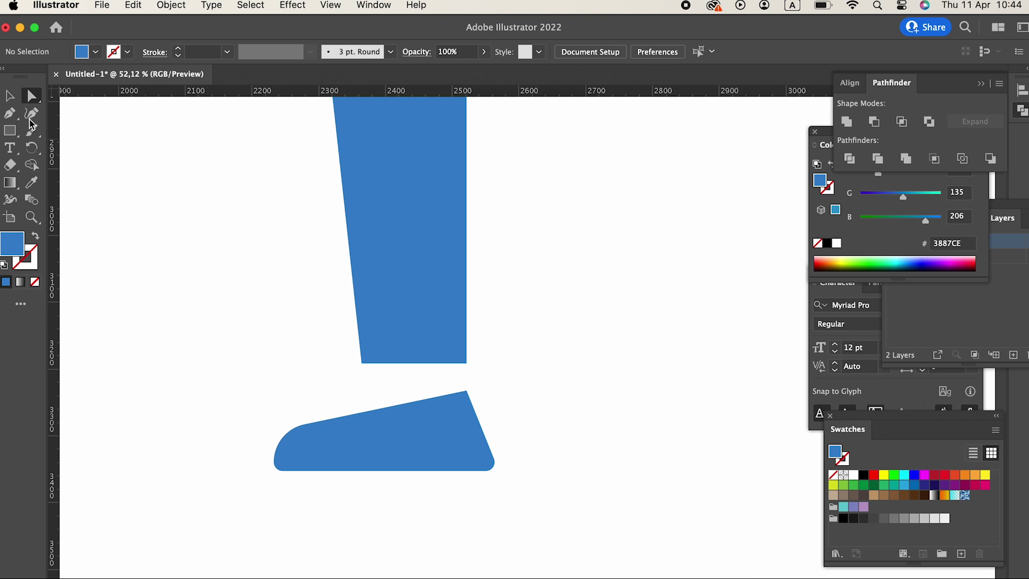
Fill the shoe with dark slate 3B4B56.
click(421, 408)
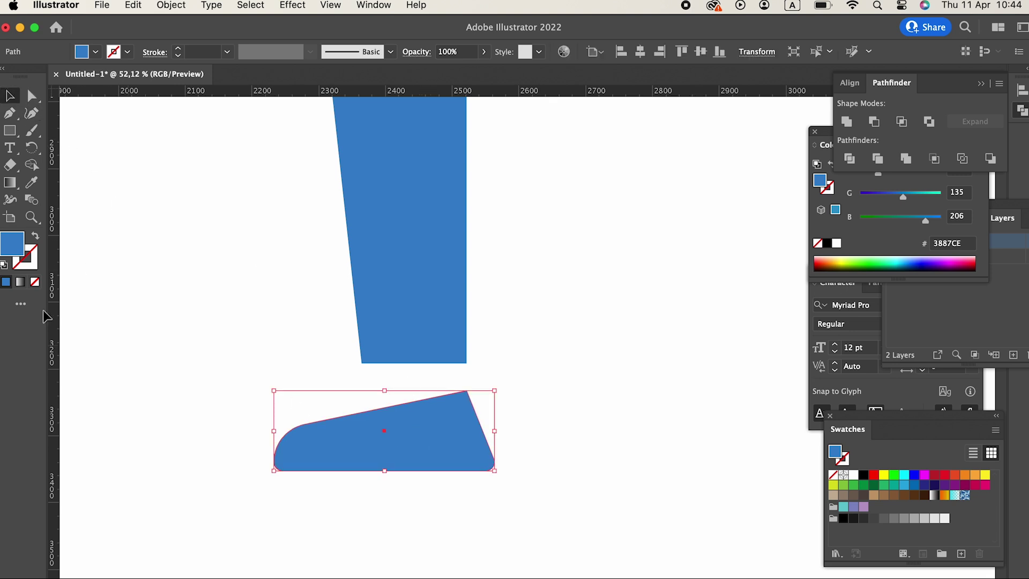
double_click(19, 247)
click(79, 185)
click(366, 72)
click(516, 182)
Round the shoe's upper heel corner.
key(z)
drag(501, 419, 535, 410)
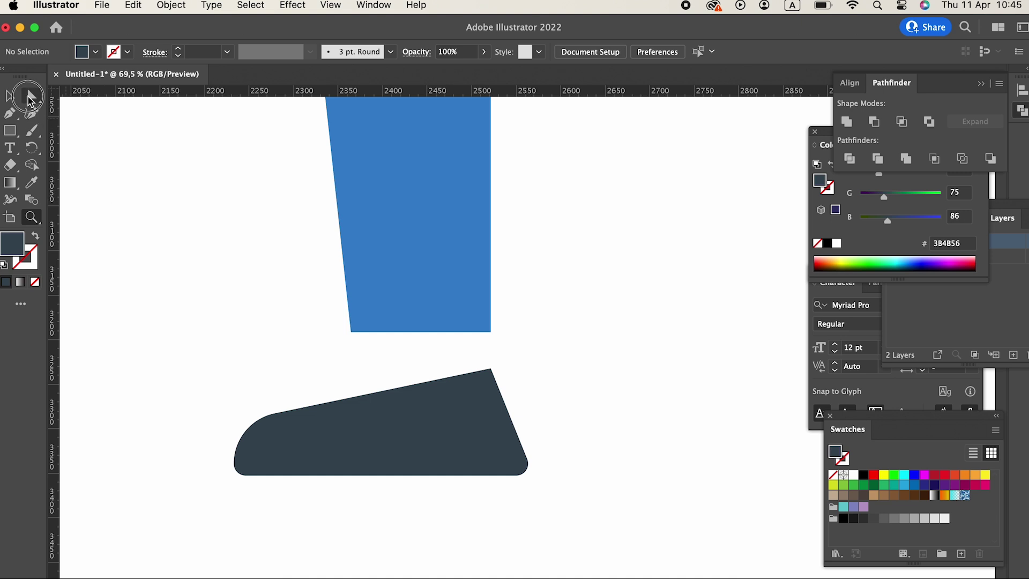
click(446, 421)
drag(484, 383, 476, 409)
click(625, 409)
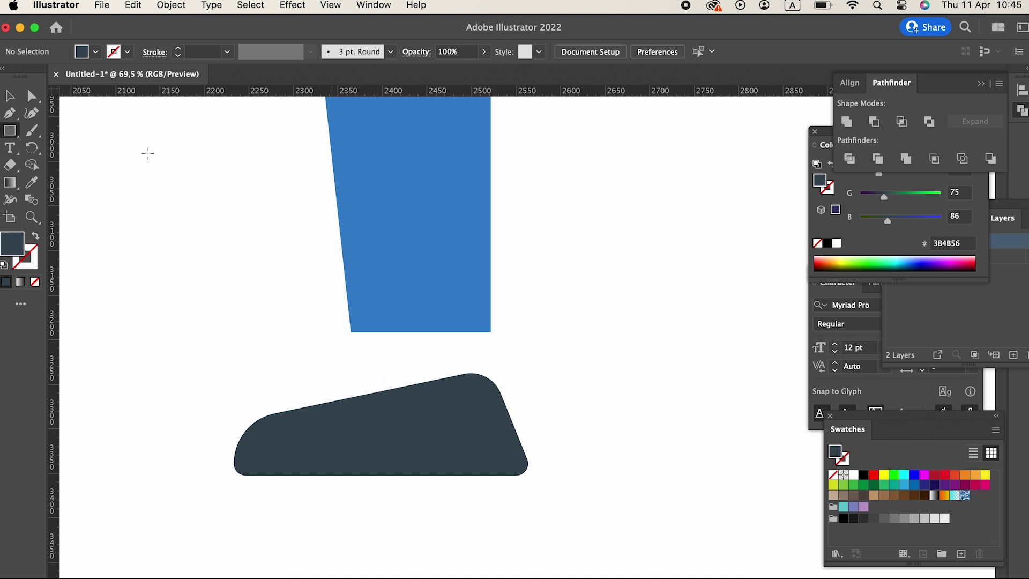
Move the shoe up so it overlaps the lower end of the blue leg.
drag(437, 411, 436, 329)
click(595, 395)
drag(595, 396, 579, 467)
click(505, 447)
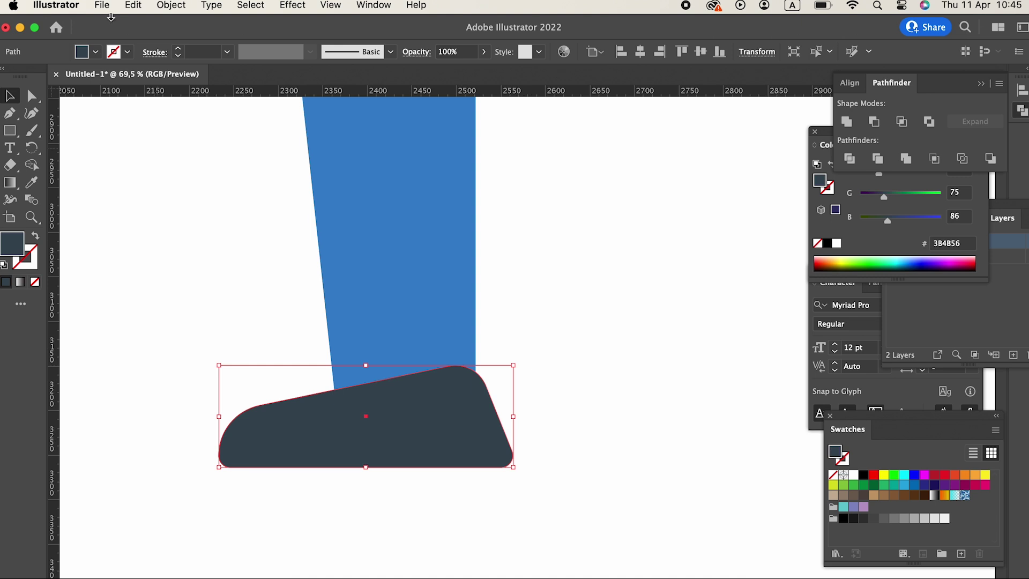
Raise the blue leg's bottom-left corner to the shoe's upper edge.
click(32, 95)
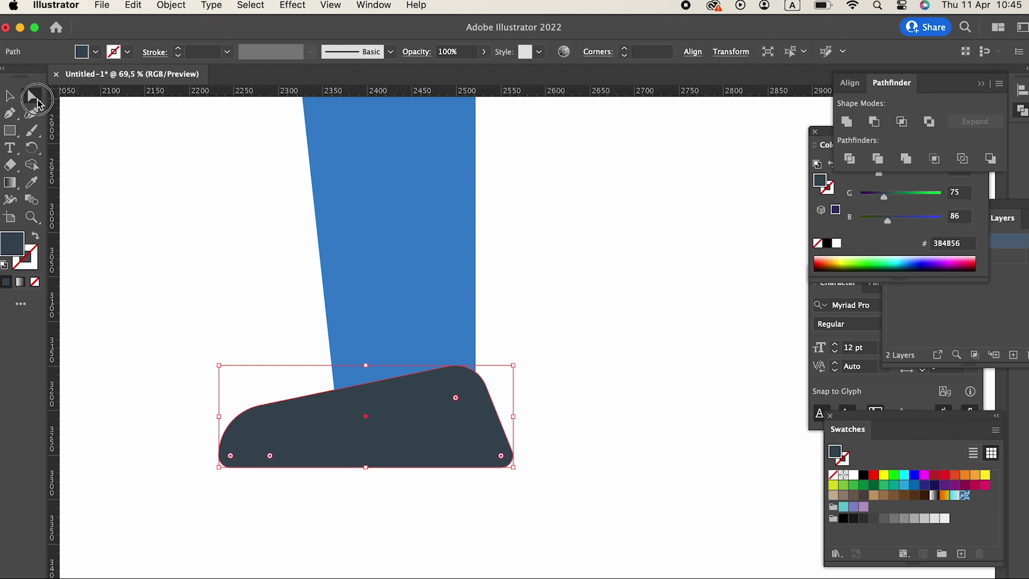
click(366, 343)
mouse_move(339, 401)
mouse_down()
mouse_move(338, 375)
mouse_move(337, 392)
mouse_up()
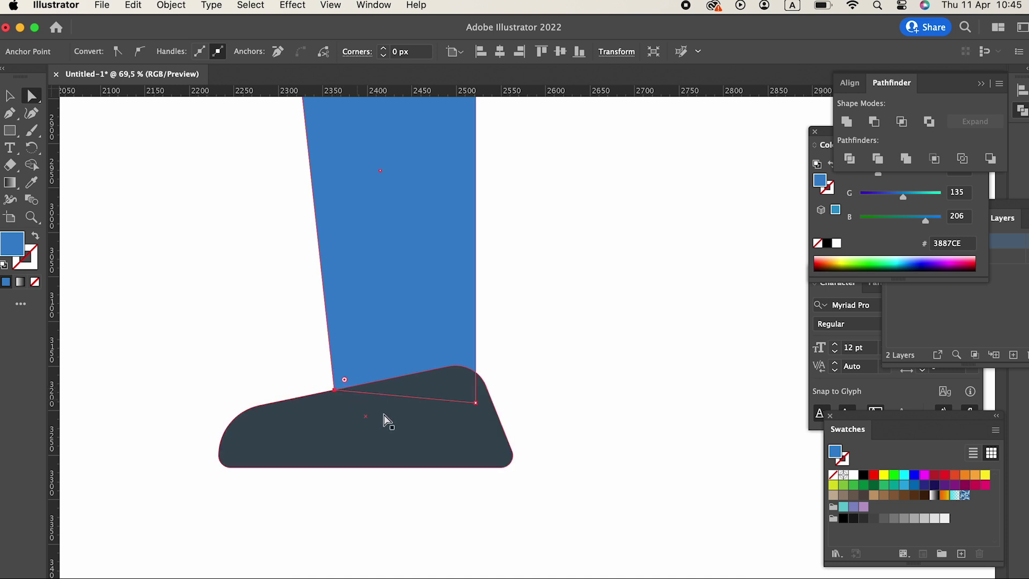
Group the blue leg with its shoe and send the group to the back behind the shirt.
scroll(257, 524, down, 3)
click(9, 96)
click(438, 488)
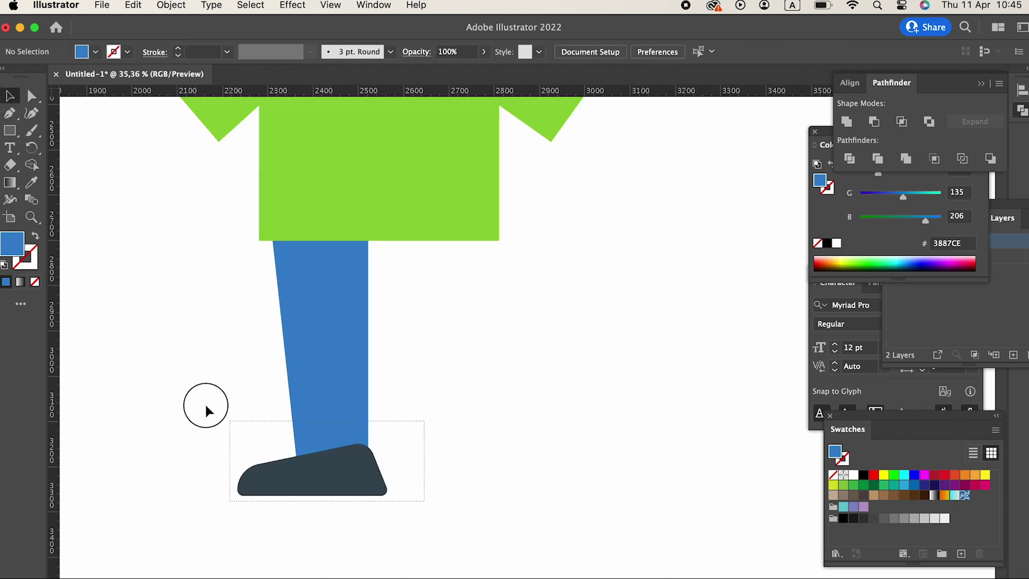
drag(206, 408, 145, 348)
shift+click(263, 138)
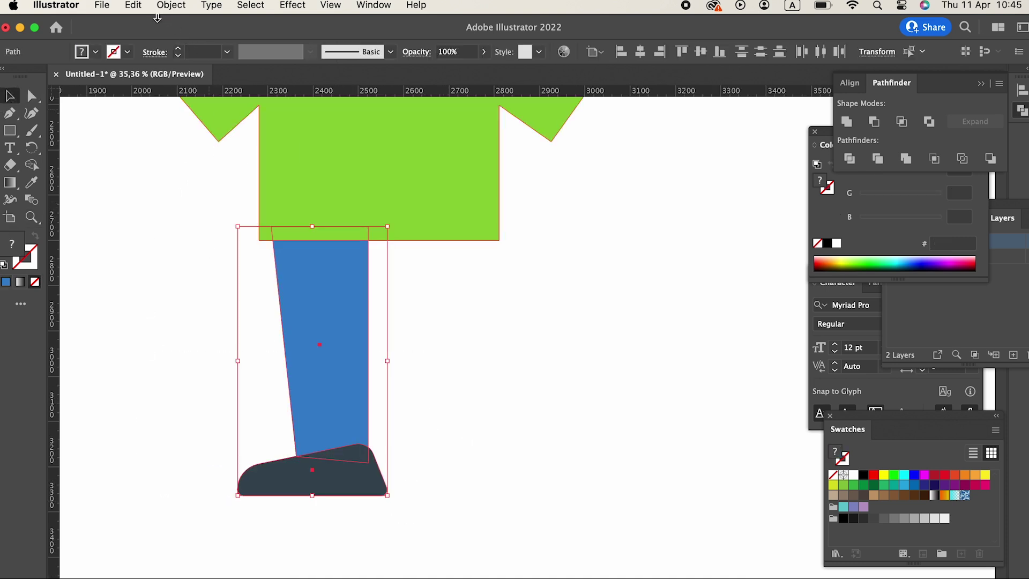
click(170, 5)
click(200, 83)
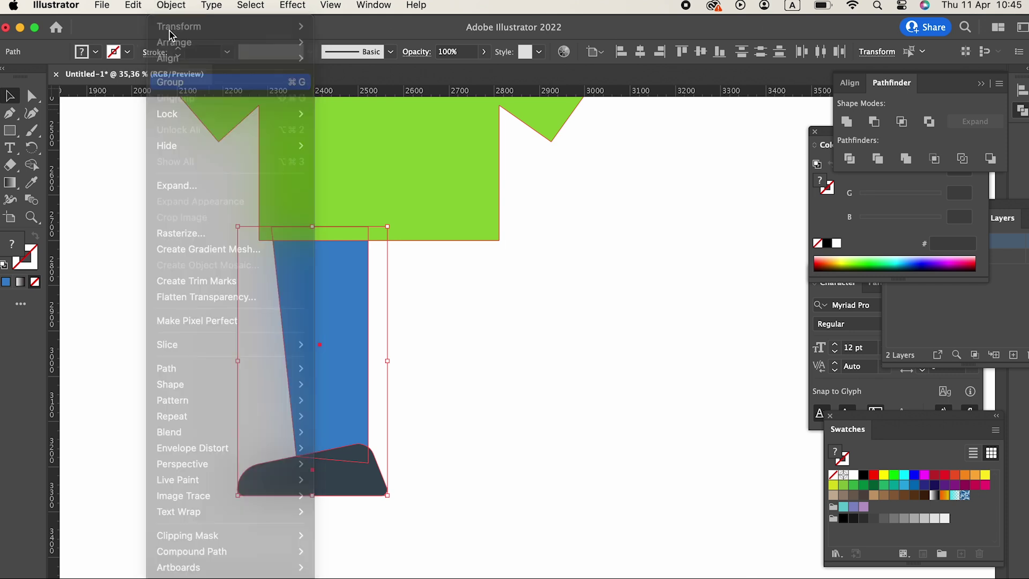
click(172, 5)
mouse_move(206, 48)
click(452, 89)
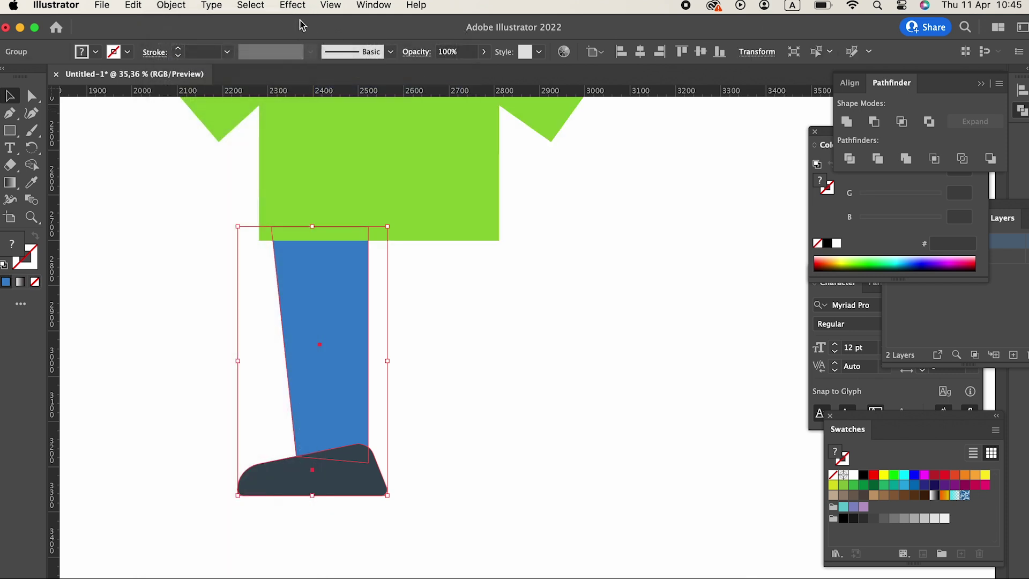
Create a reflected copy of the leg and shoe group and place it beside the original as the second leg.
click(172, 6)
mouse_move(263, 28)
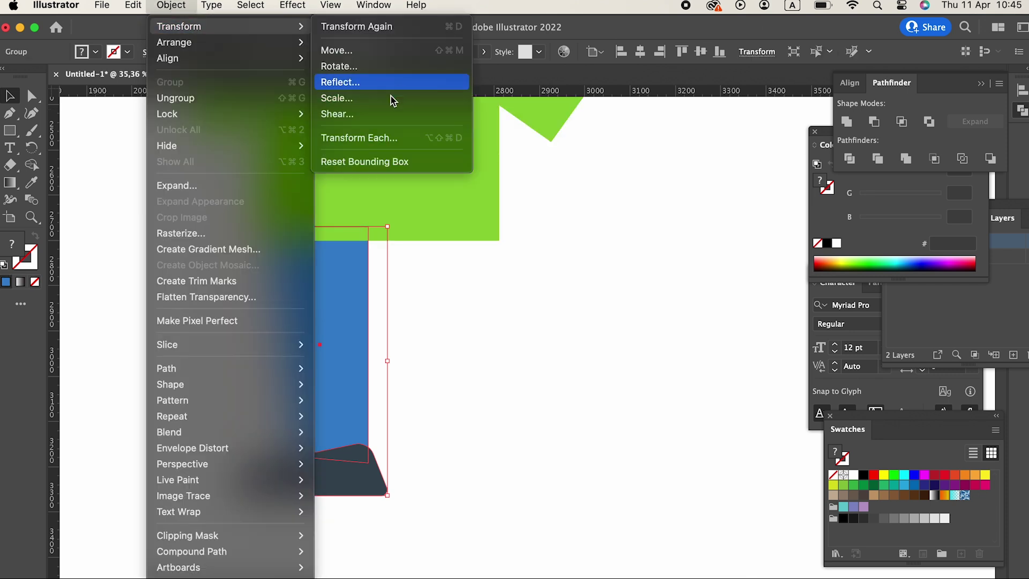
click(389, 81)
click(185, 468)
drag(265, 425, 394, 443)
key(super+space)
drag(440, 336, 211, 379)
drag(367, 365, 395, 388)
Try to group the two legs and align them to the horizontal center.
click(9, 96)
drag(489, 520, 283, 440)
click(172, 5)
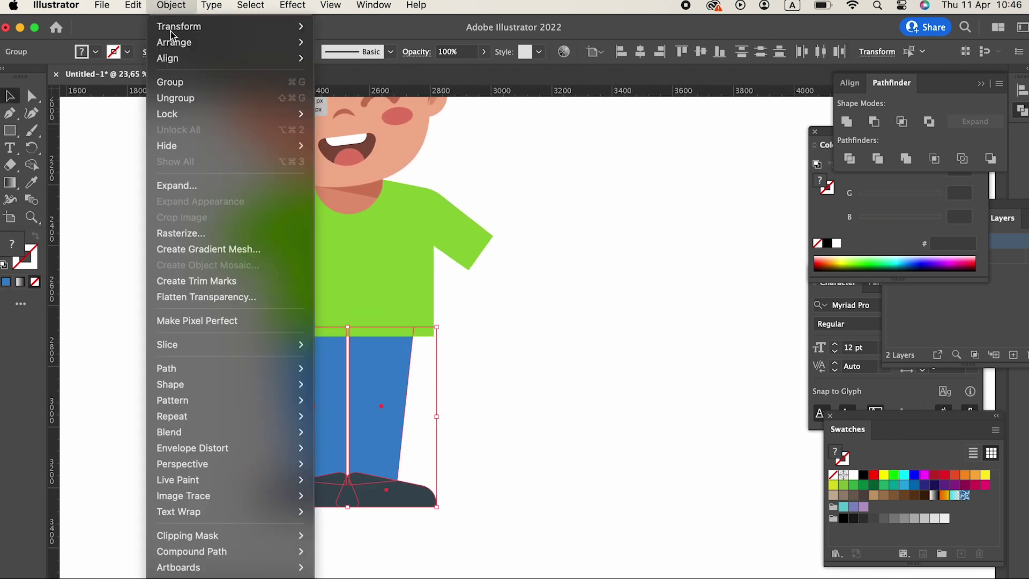
click(193, 84)
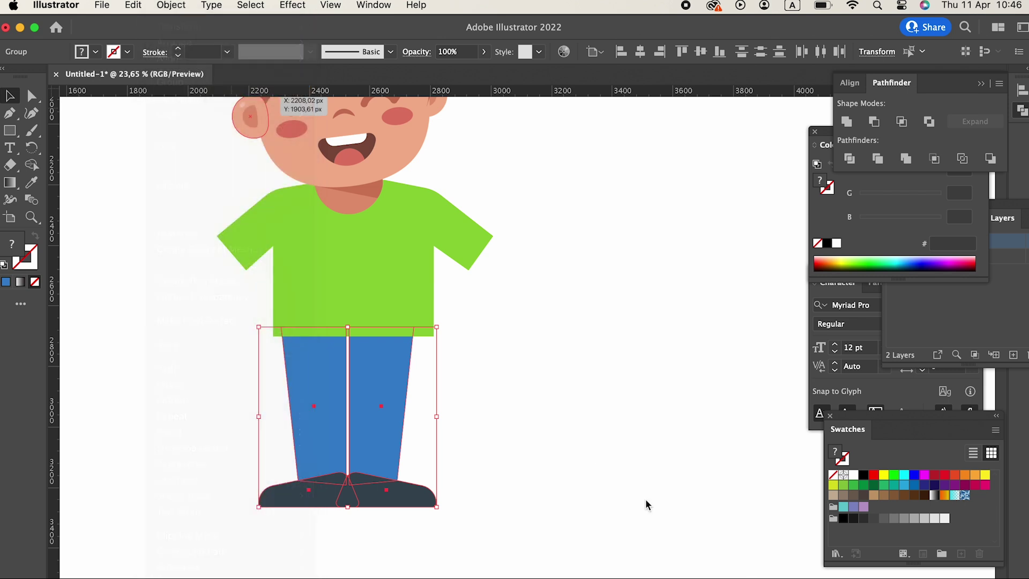
click(646, 502)
click(388, 373)
click(642, 53)
key(super+z)
Group the two legs with their shoes and align the group to the horizontal center.
drag(510, 487, 274, 428)
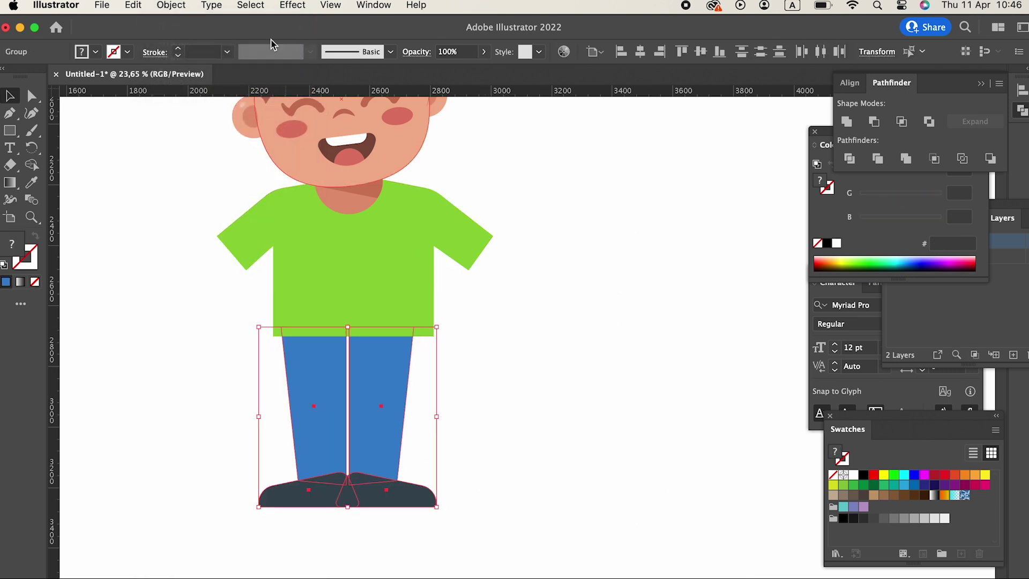
click(178, 6)
click(196, 79)
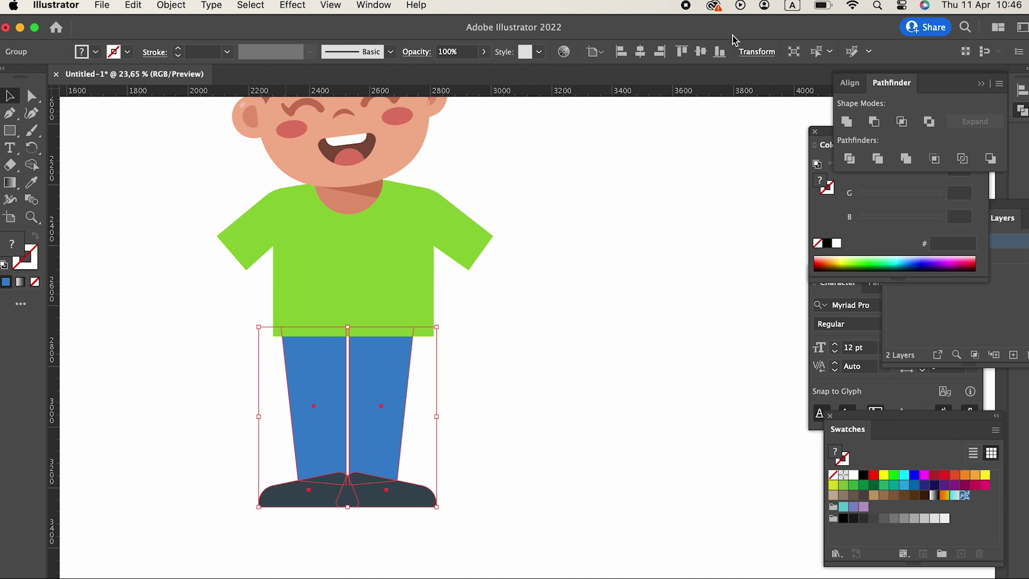
click(645, 53)
click(510, 436)
Group the head, neck and shirt and align this group to the horizontal center.
scroll(602, 423, up, 3)
scroll(602, 423, left, 2)
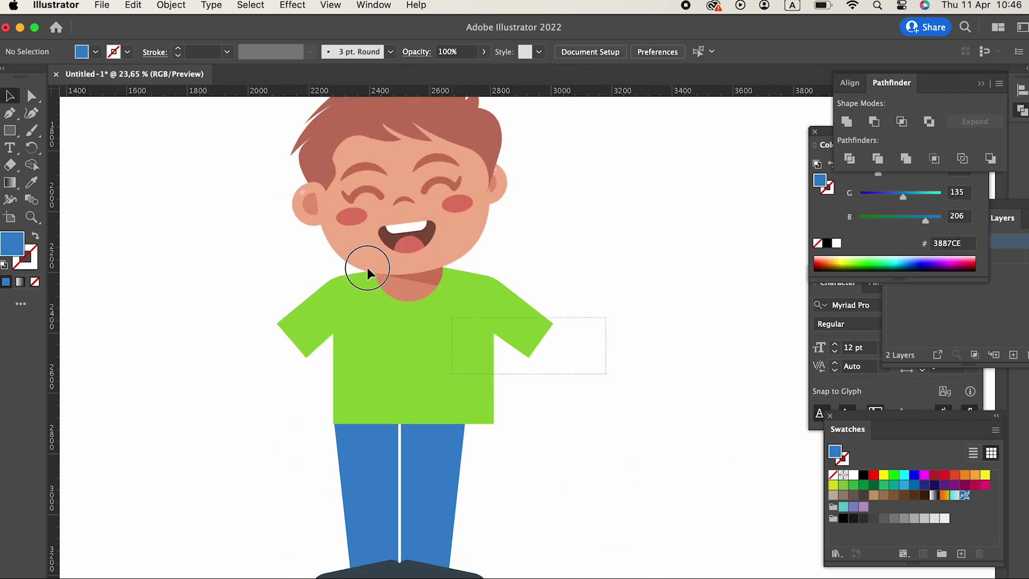
drag(368, 273, 236, 119)
click(170, 6)
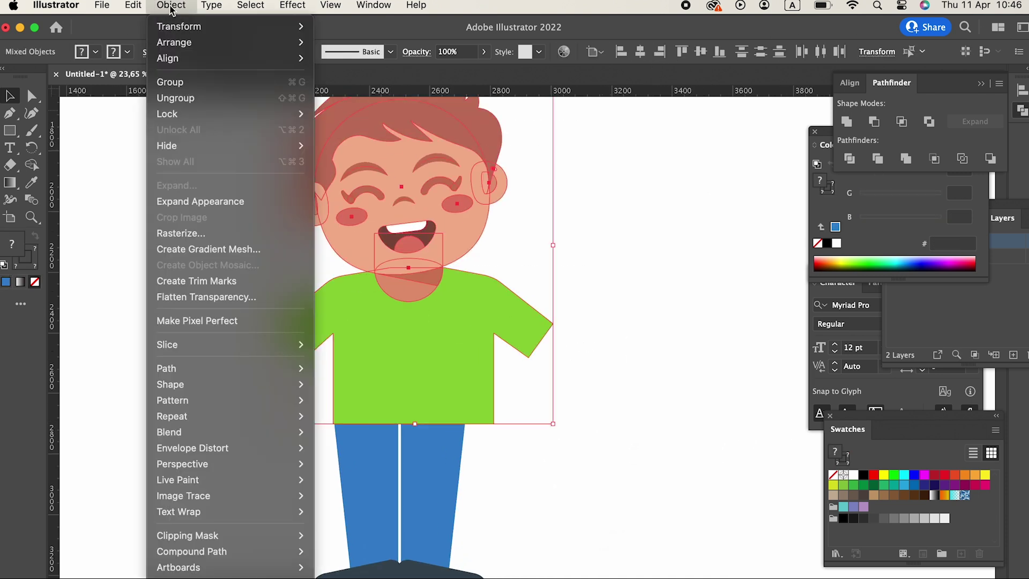
click(185, 79)
click(641, 53)
click(643, 471)
Recolor the T-shirt inside the upper-body group to yellow-green B1CE38.
scroll(627, 424, down, 3)
scroll(616, 385, left, 2)
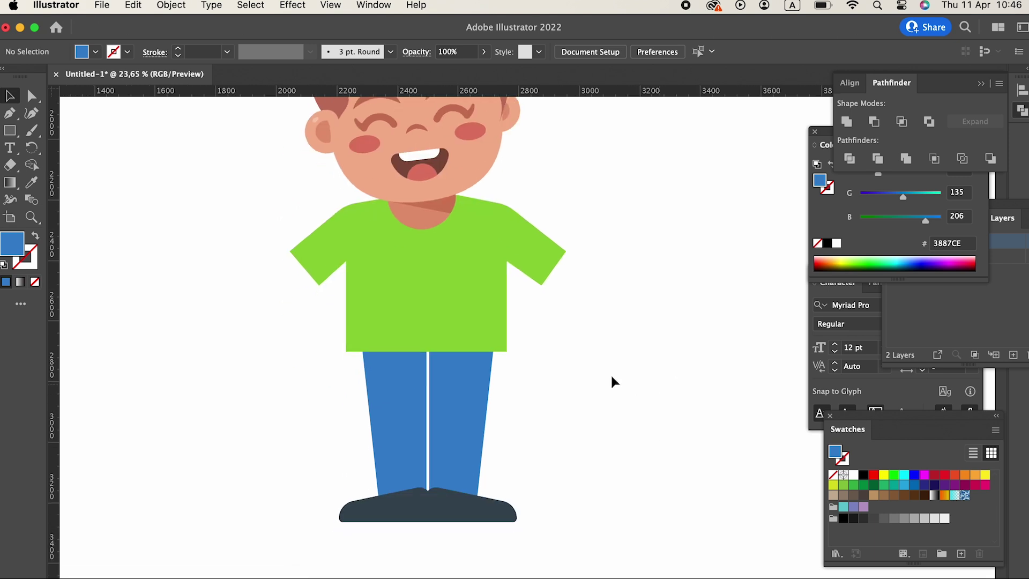
key(z)
drag(598, 343, 566, 394)
drag(580, 279, 576, 379)
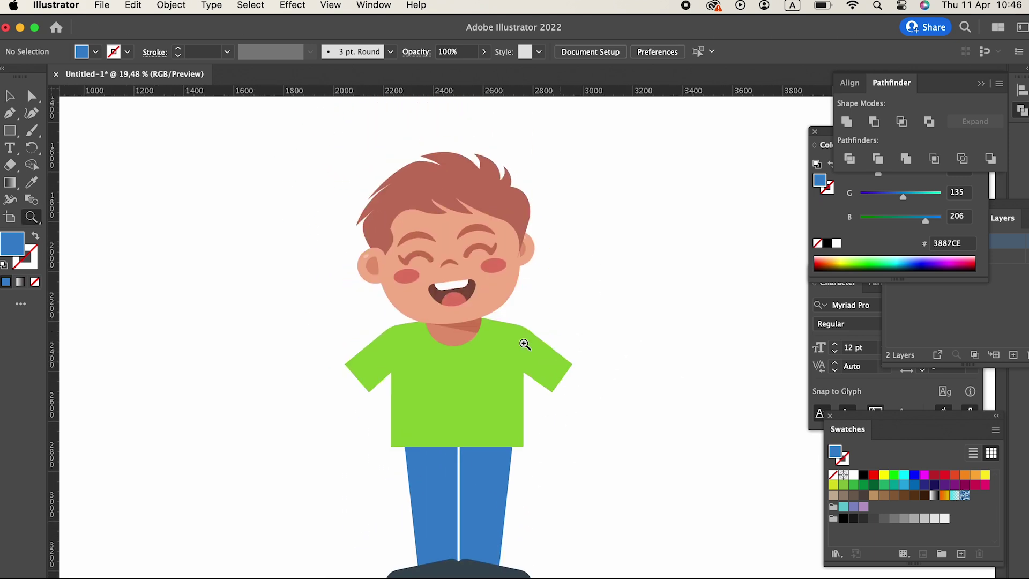
click(511, 413)
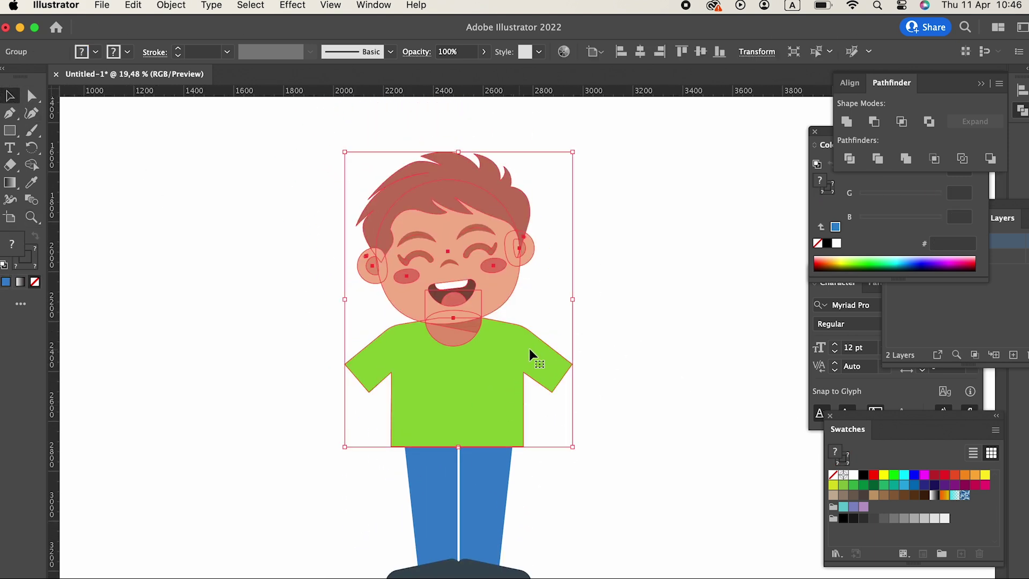
click(32, 96)
click(427, 401)
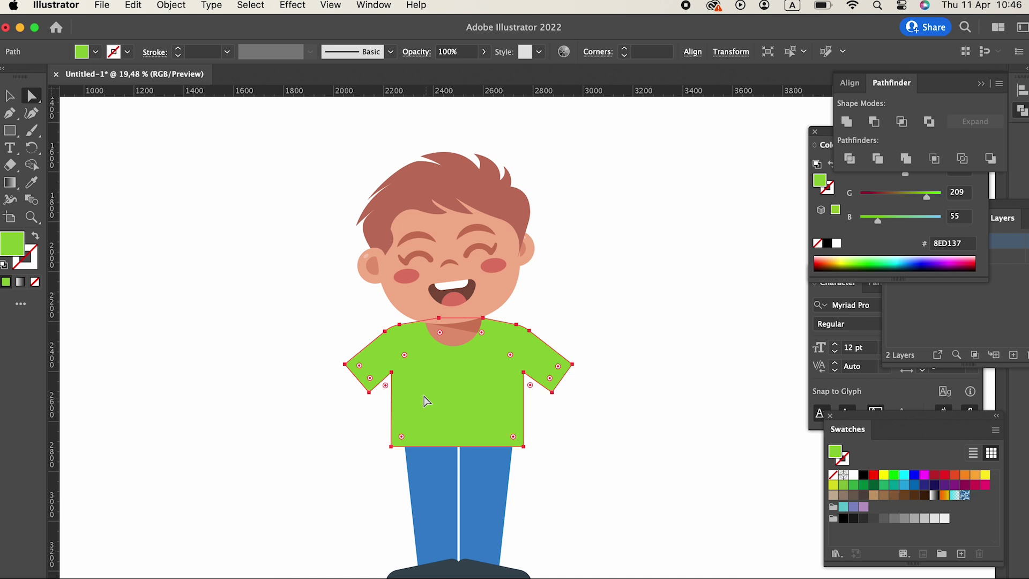
double_click(15, 244)
drag(232, 210, 231, 213)
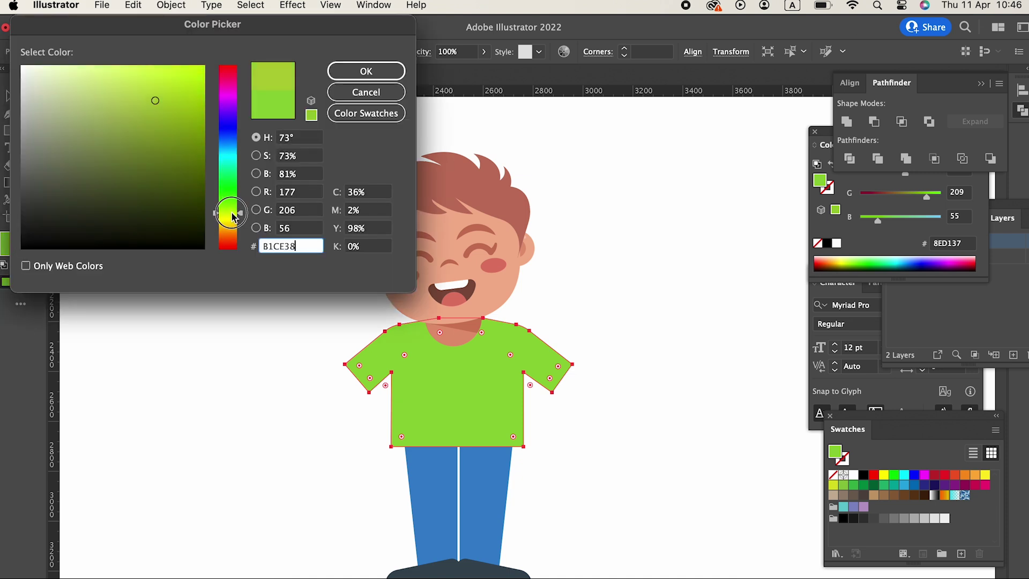
click(345, 71)
click(642, 423)
Draw a small upright rectangle beside the head and fill it with the face's skin color F4B392.
drag(640, 422, 624, 329)
drag(453, 186, 353, 299)
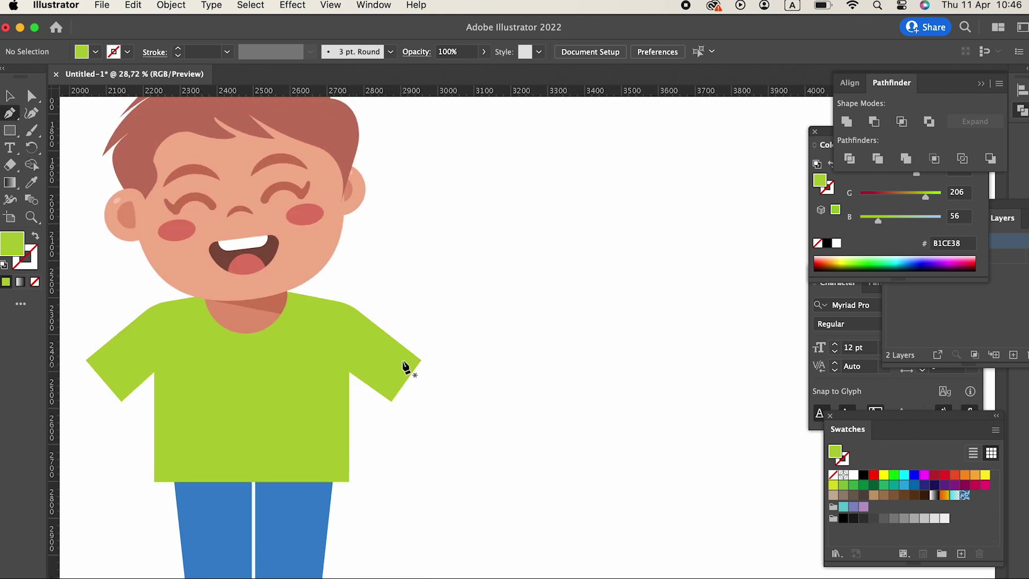
click(15, 136)
drag(447, 230, 487, 313)
click(31, 182)
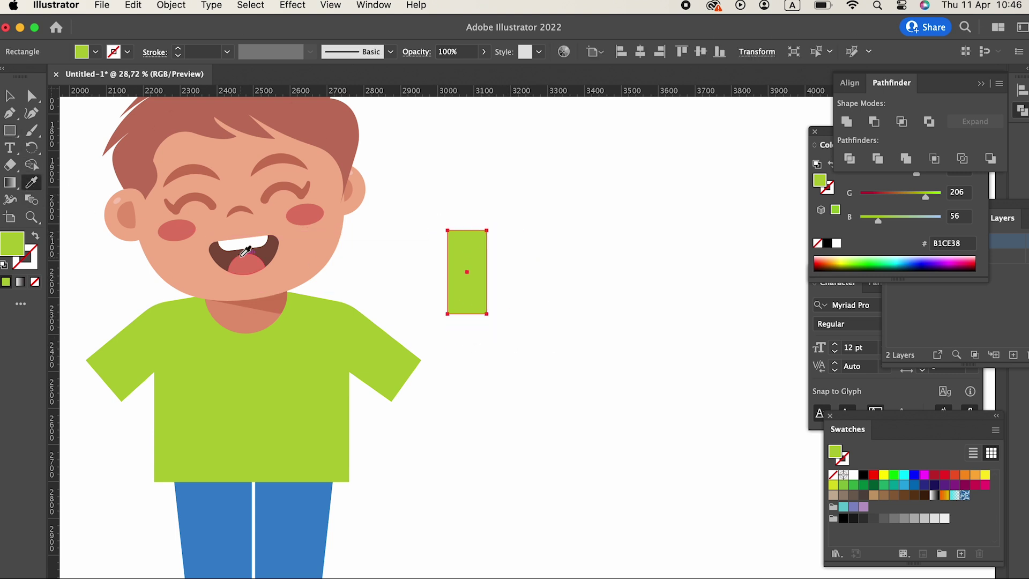
click(219, 252)
click(317, 249)
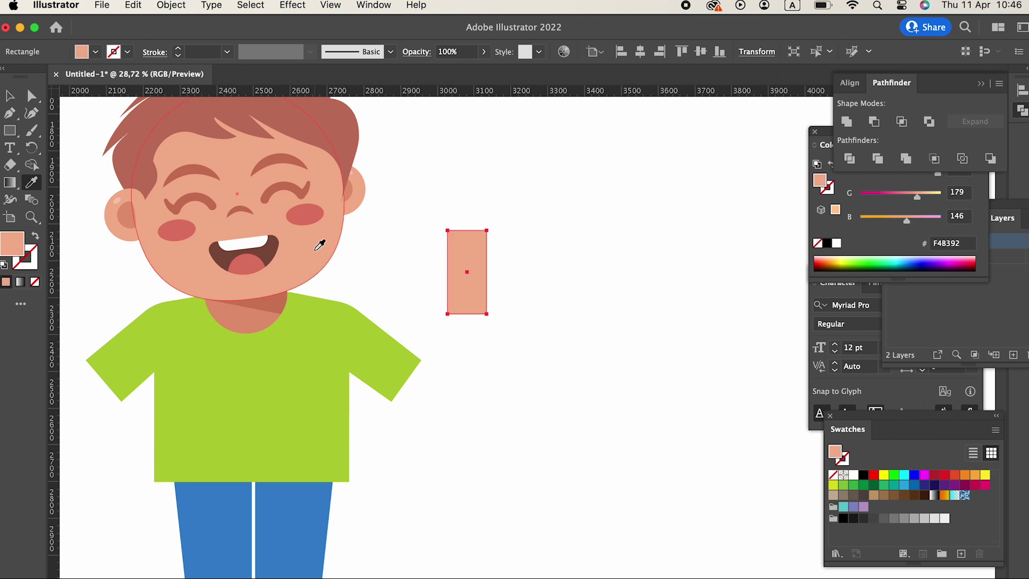
Rotate the skin-colored rectangle to the angle of the right-hand sleeve and place it over the sleeve's opening.
click(9, 98)
click(448, 321)
drag(461, 295, 464, 296)
drag(476, 285, 392, 394)
click(606, 358)
drag(430, 445, 439, 381)
click(474, 401)
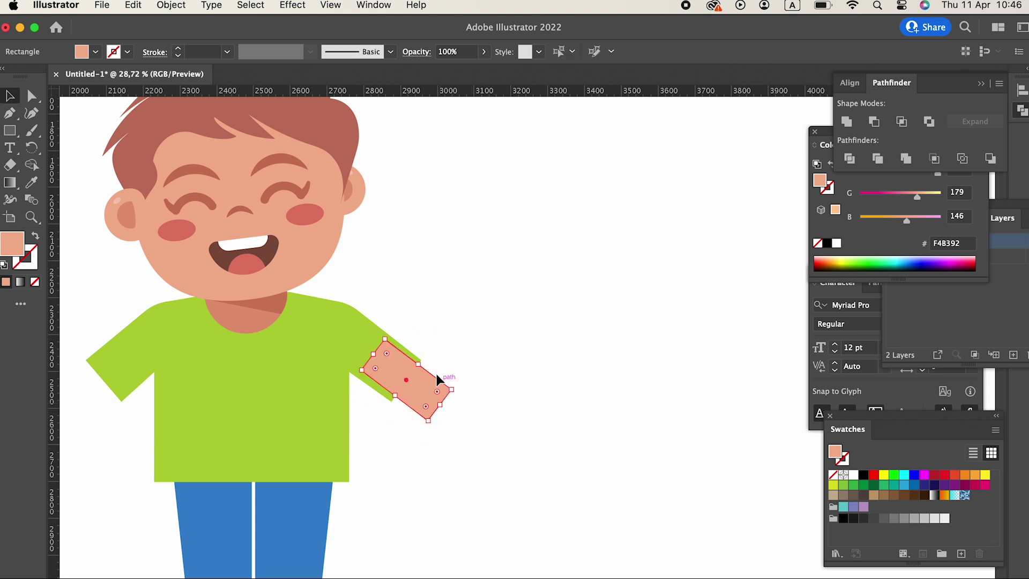
Send the skin-colored upper arm to the back so it sits behind the sleeve.
click(171, 5)
mouse_move(174, 42)
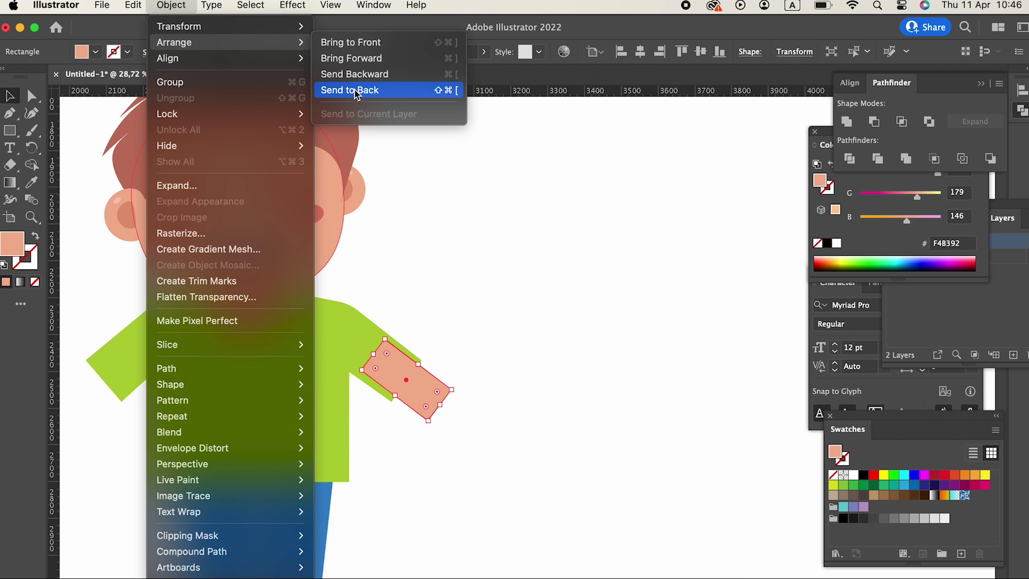
click(355, 91)
click(557, 313)
drag(552, 319, 521, 243)
click(404, 310)
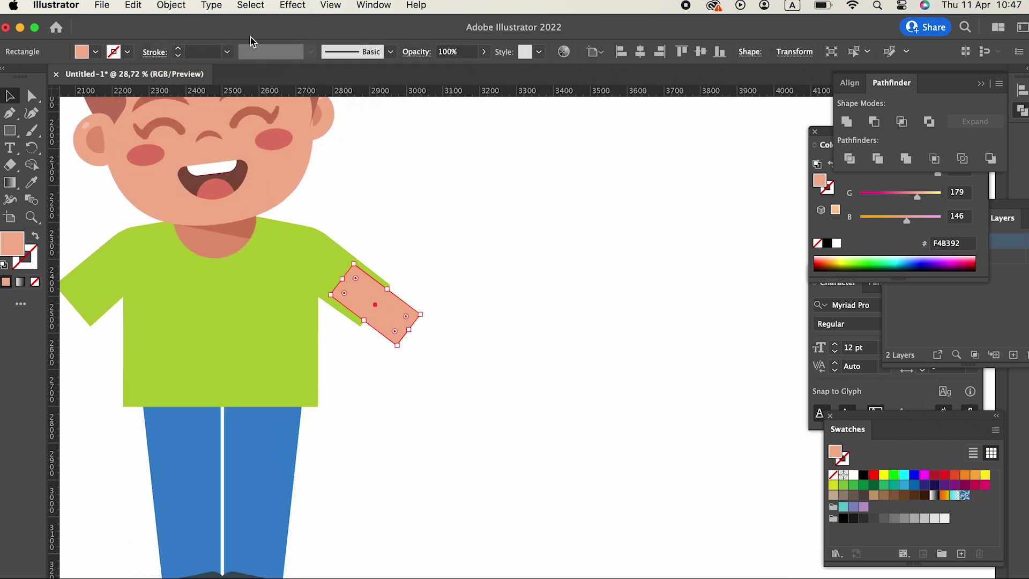
click(182, 6)
mouse_move(184, 39)
click(357, 89)
click(661, 352)
scroll(563, 329, up, 3)
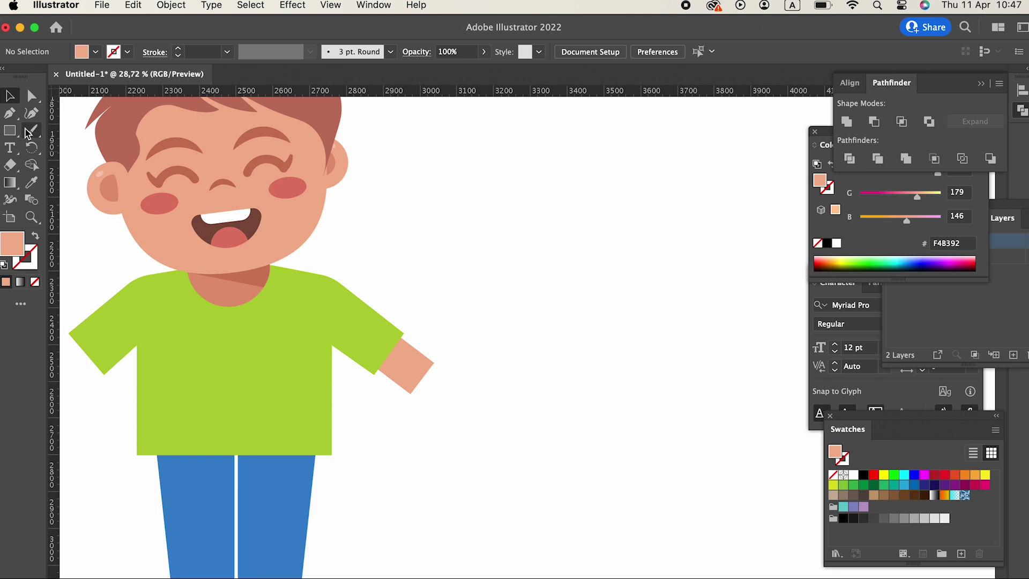
Duplicate the upper arm in front, rotate the copy upward and outward, and place it at the arm's outer end as a forearm.
click(14, 98)
click(396, 330)
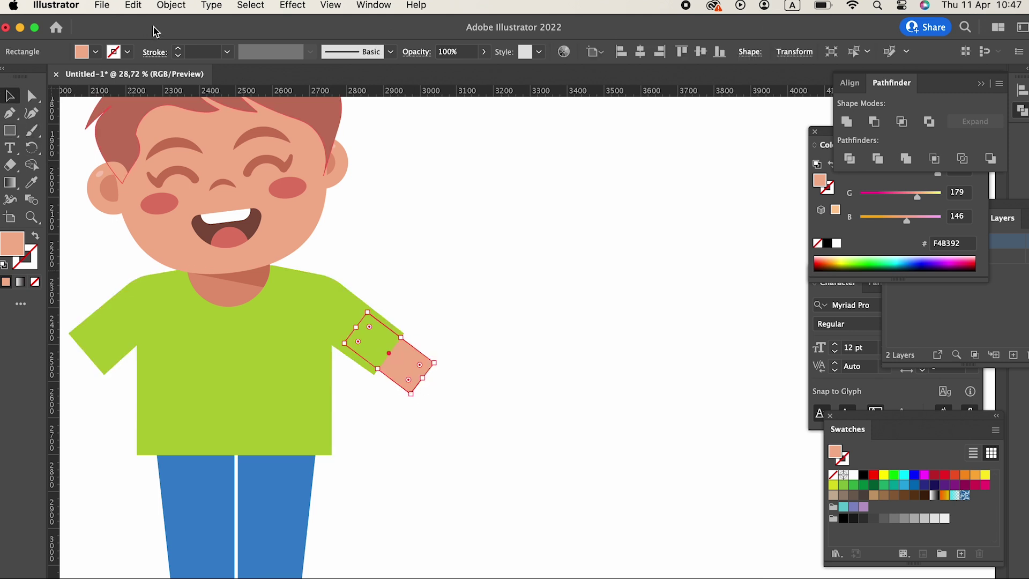
click(133, 5)
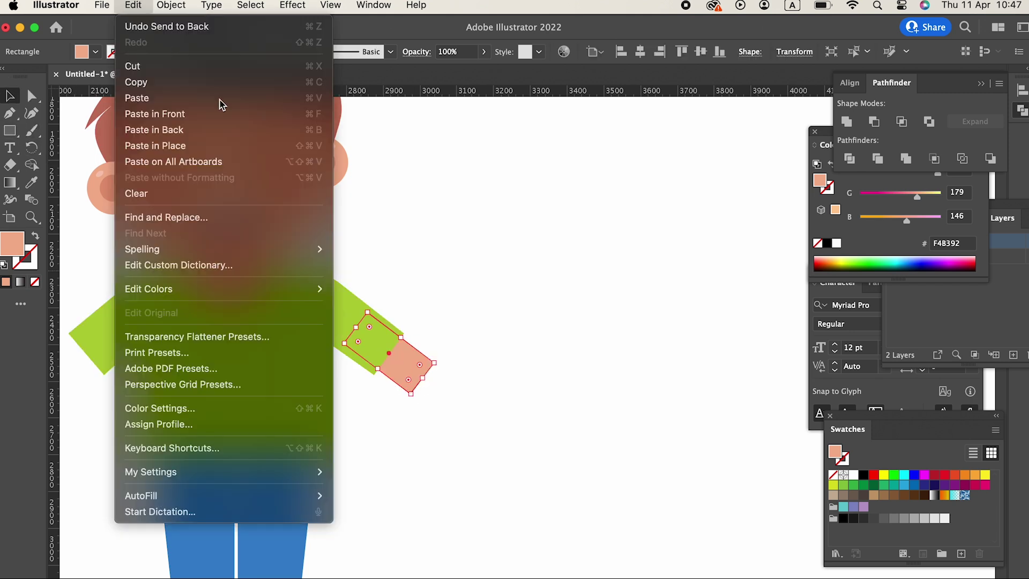
click(222, 113)
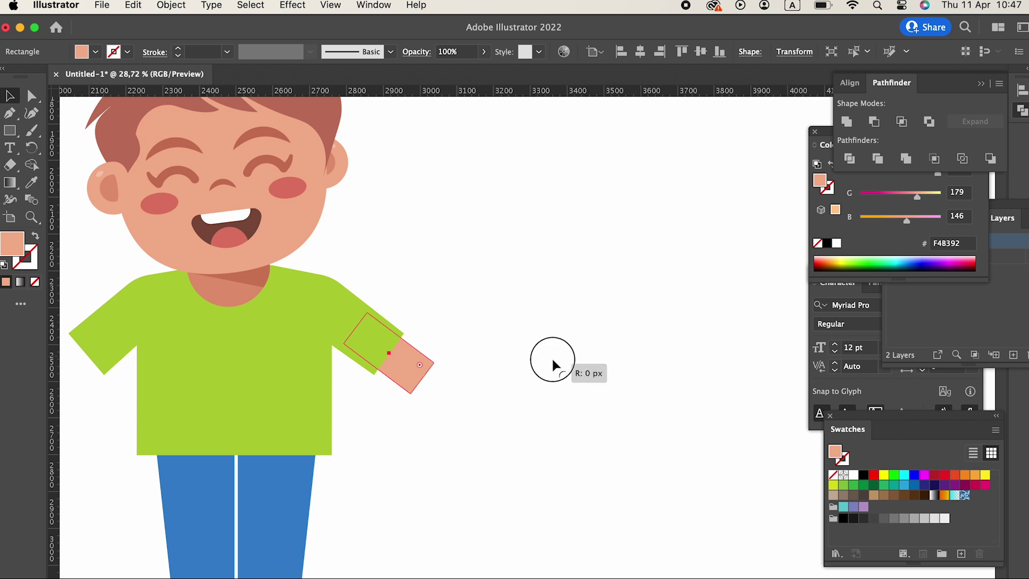
click(552, 360)
drag(435, 378, 591, 251)
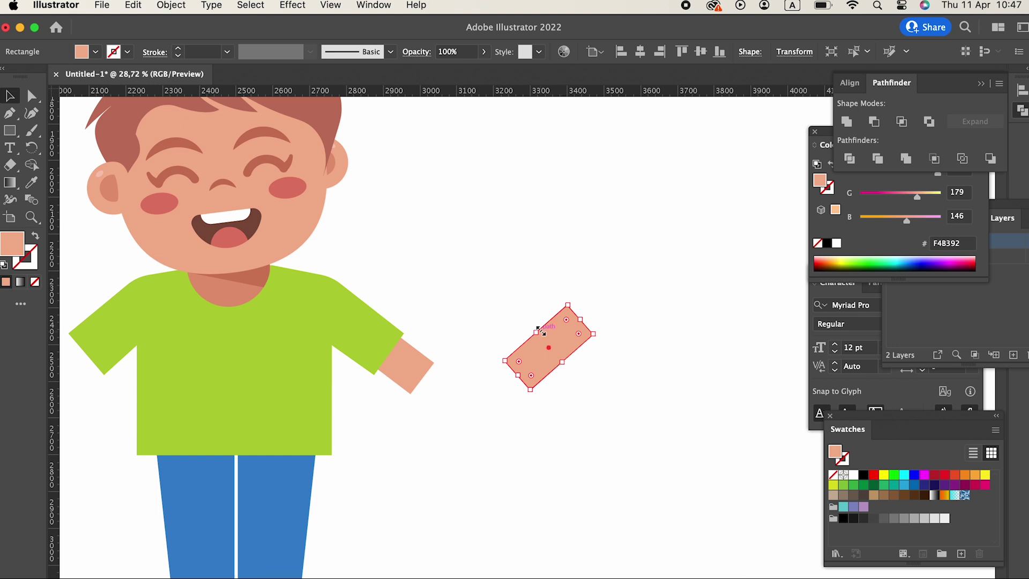
drag(552, 343, 434, 350)
Move the forearm away from the upper arm and fully round the two corners at its elbow end.
key(z)
drag(426, 412, 647, 320)
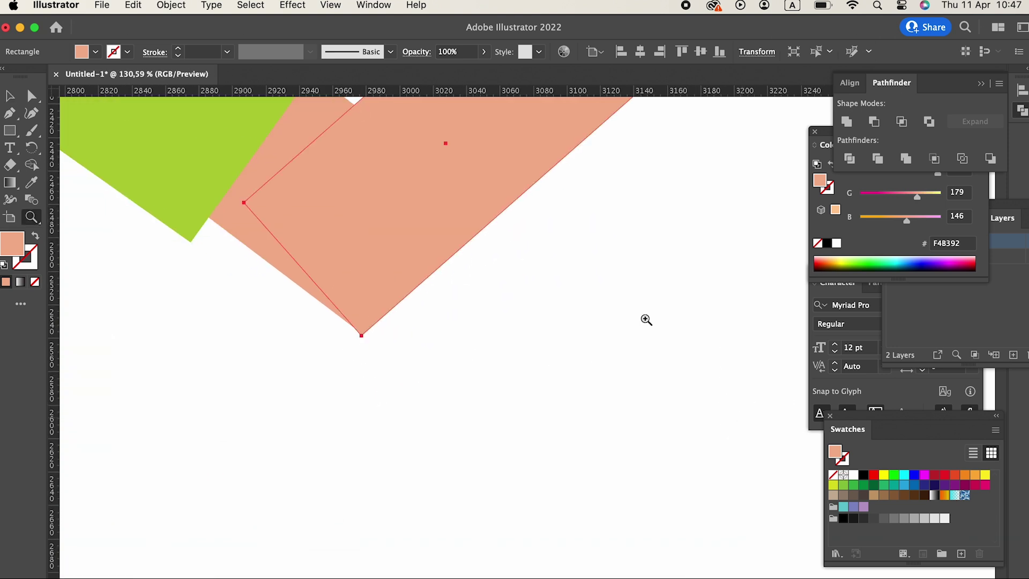
drag(358, 314, 221, 305)
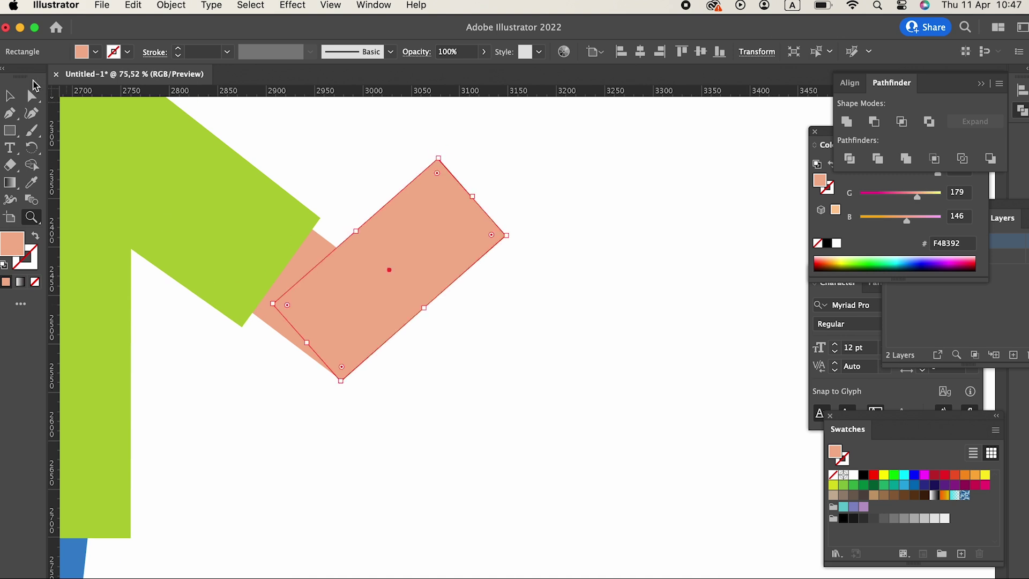
key(v)
drag(353, 277, 379, 278)
key(a)
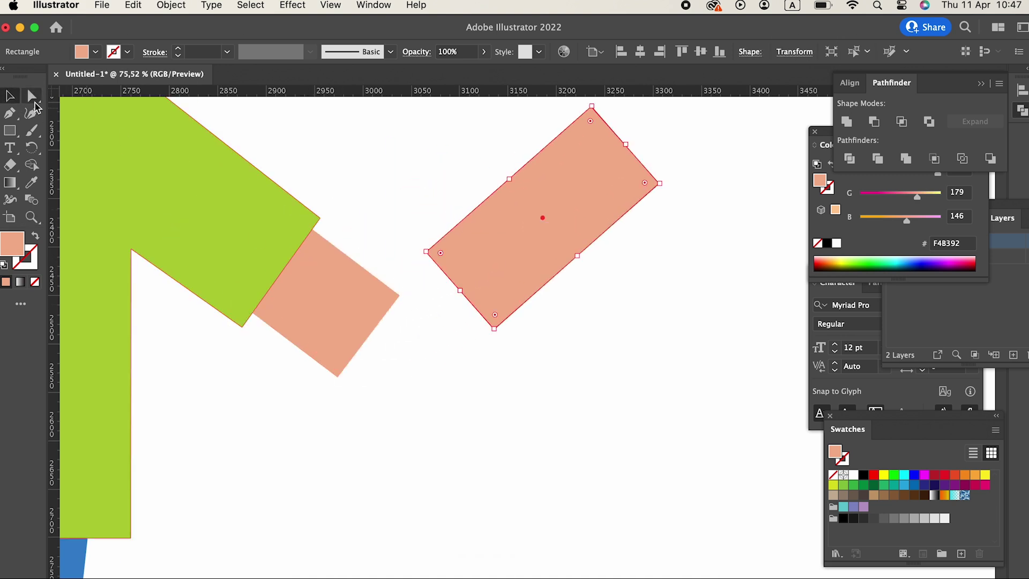
drag(424, 244, 419, 244)
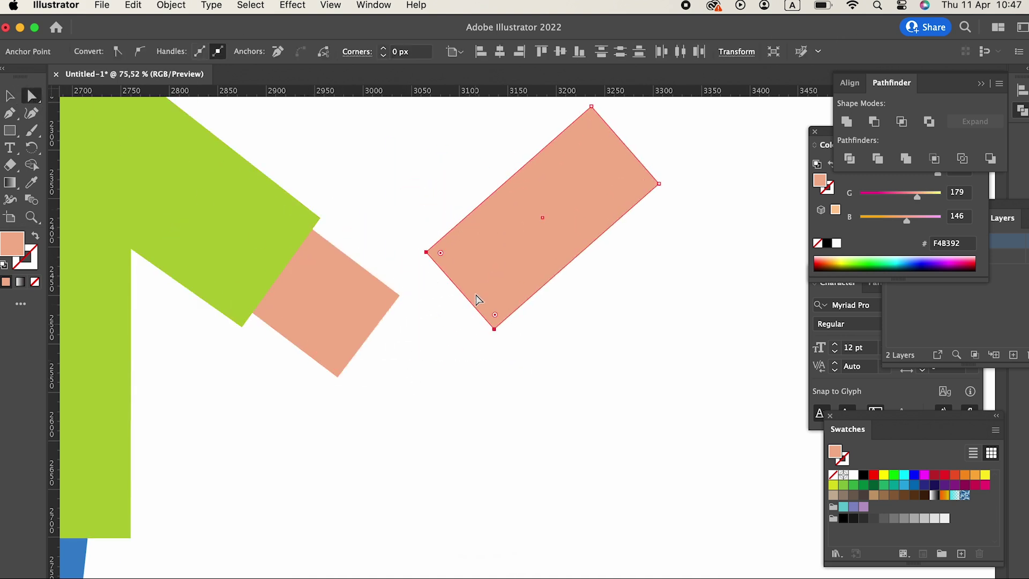
drag(494, 315, 627, 162)
Fully round the two outer corners of the upper arm at the elbow.
drag(306, 279, 362, 368)
drag(310, 273, 403, 337)
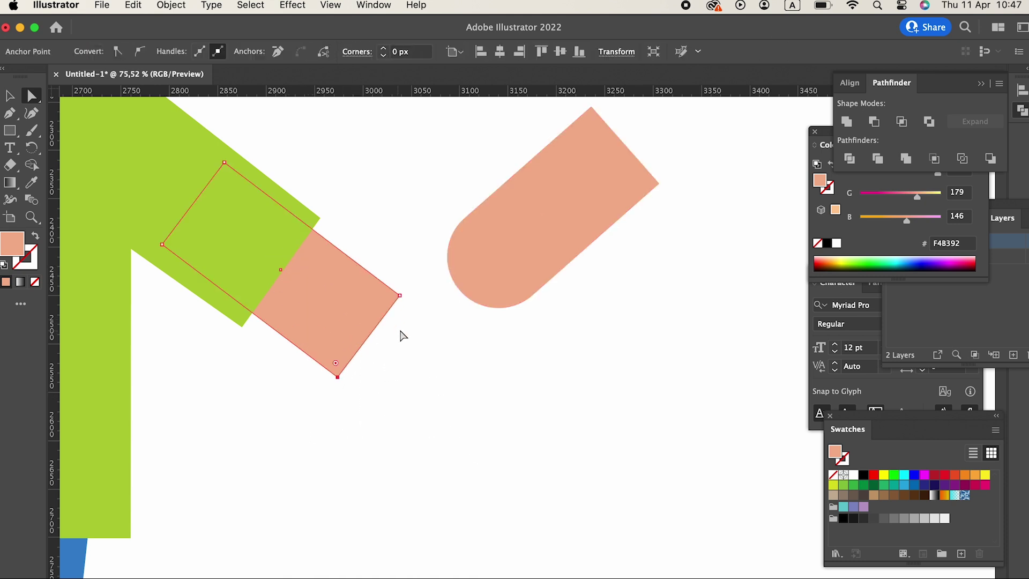
drag(358, 268, 420, 359)
drag(336, 364, 276, 115)
Move the forearm back so its rounded end overlaps the upper arm's rounded end at the elbow.
click(13, 97)
drag(541, 231, 387, 276)
key(z)
drag(448, 222, 438, 275)
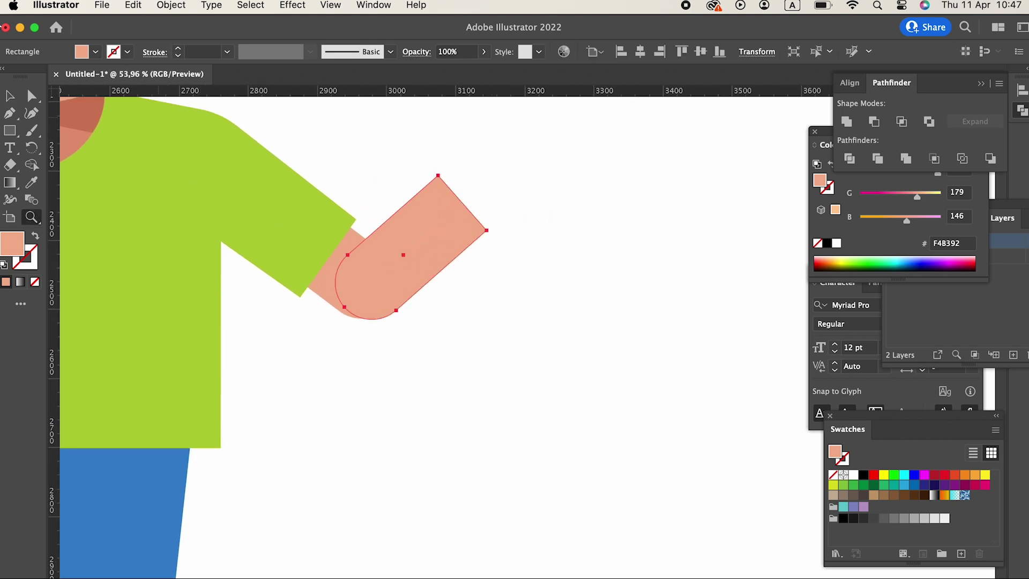
click(10, 101)
click(397, 319)
drag(359, 272, 387, 283)
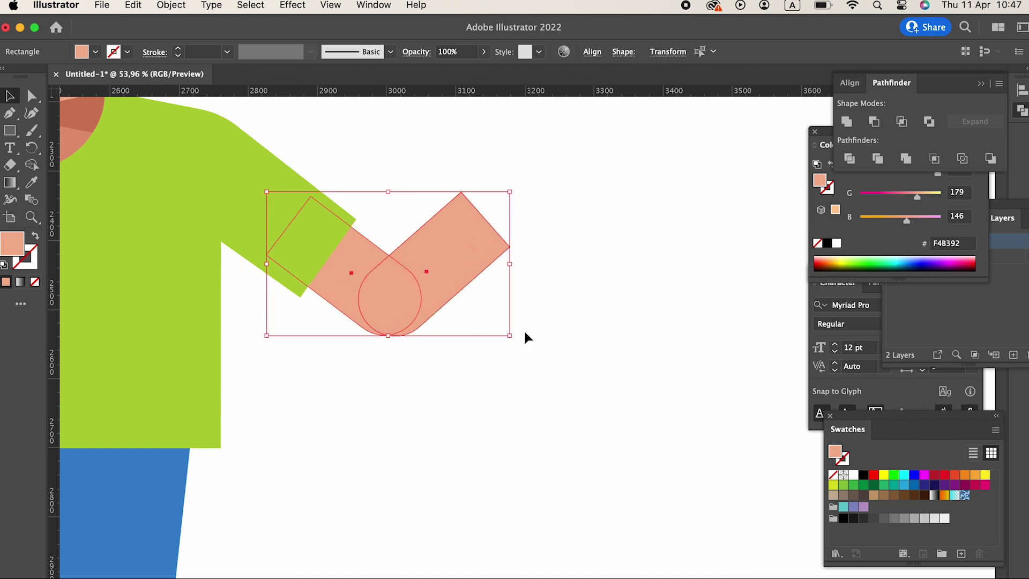
Rotate both arm pieces together slightly counterclockwise and nudge them up to fit the sleeve.
drag(518, 338, 521, 324)
drag(423, 310, 425, 301)
click(579, 332)
drag(603, 261, 594, 354)
drag(514, 281, 531, 281)
click(532, 281)
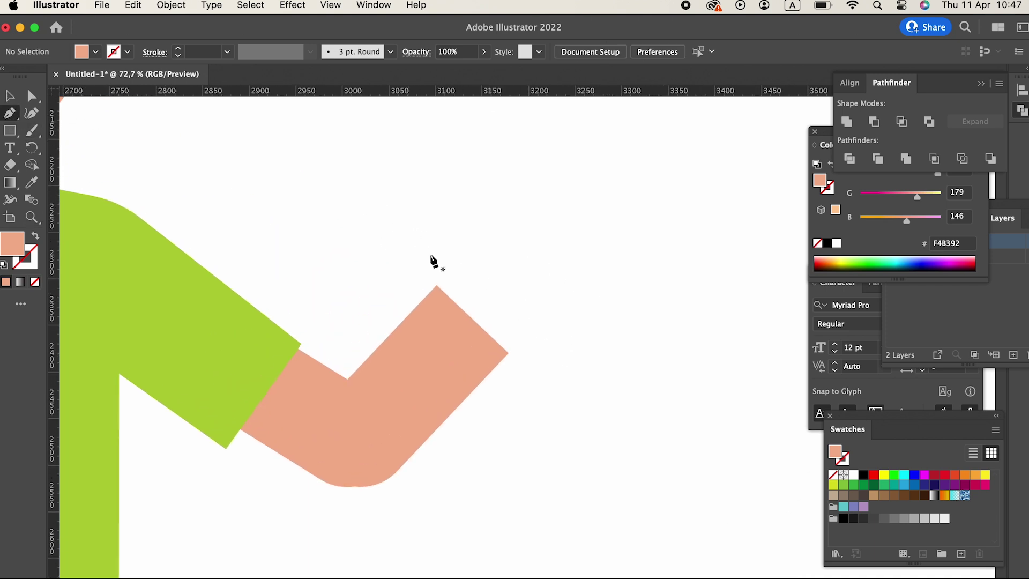
Start a skin-colored hand outline at the forearm's wrist end with the Pen tool, adding the thumb and the first two fingers.
click(444, 315)
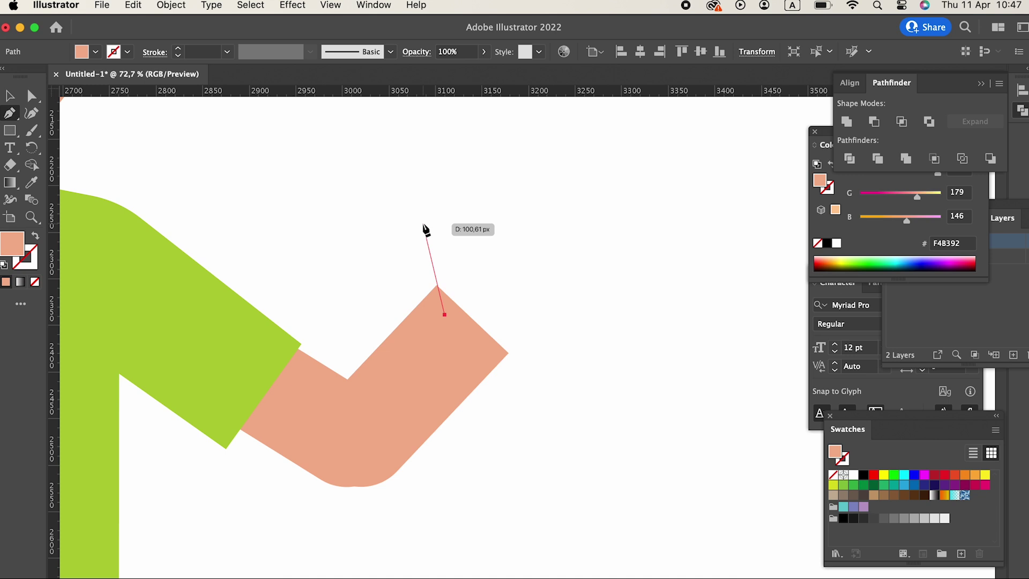
click(424, 223)
click(434, 216)
click(480, 244)
click(540, 179)
click(561, 188)
click(522, 251)
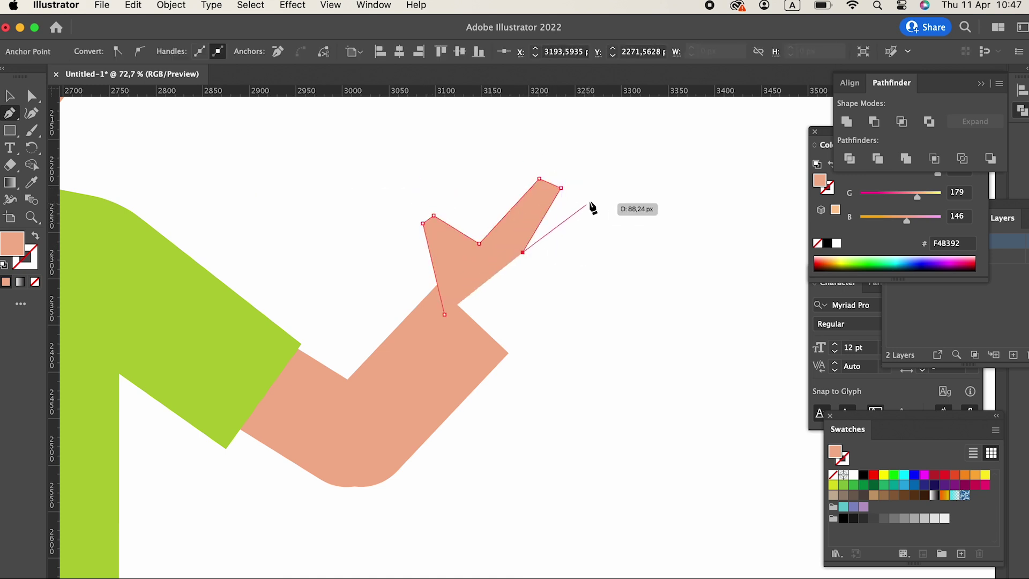
click(610, 213)
click(550, 275)
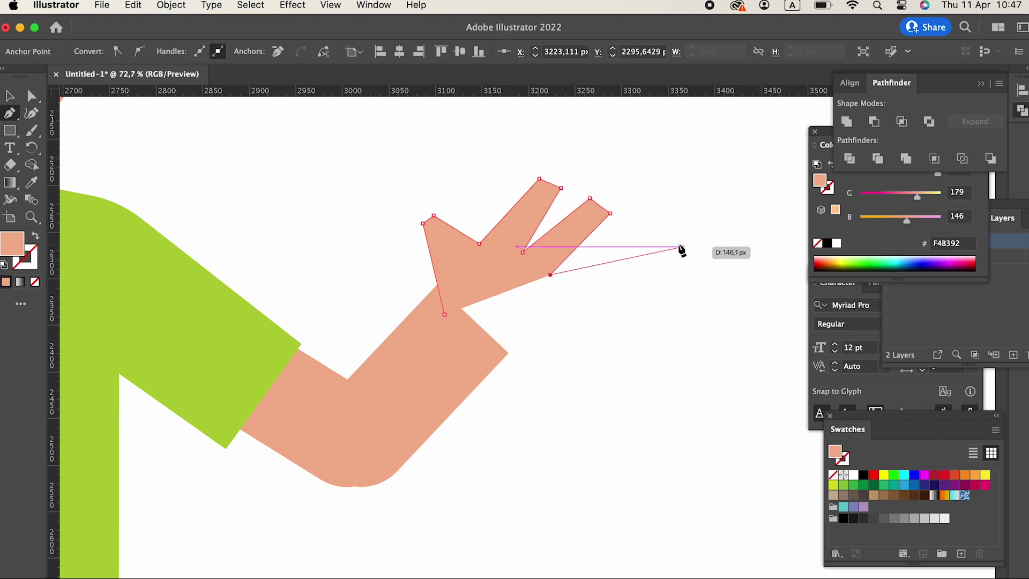
Add the remaining two fingers and the palm's lower edge, and close the hand outline at the wrist.
click(629, 242)
click(633, 263)
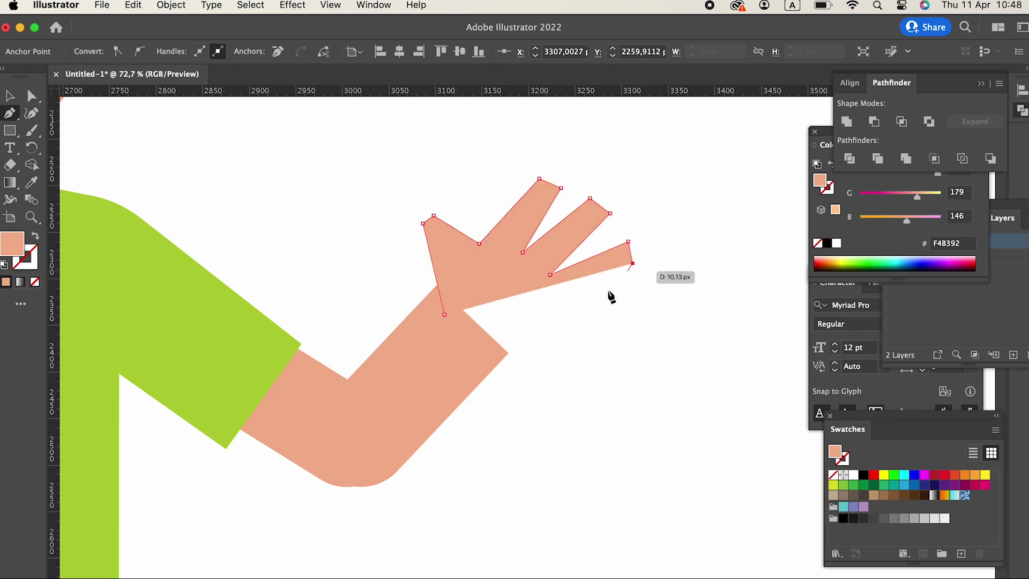
click(565, 299)
click(619, 315)
click(612, 331)
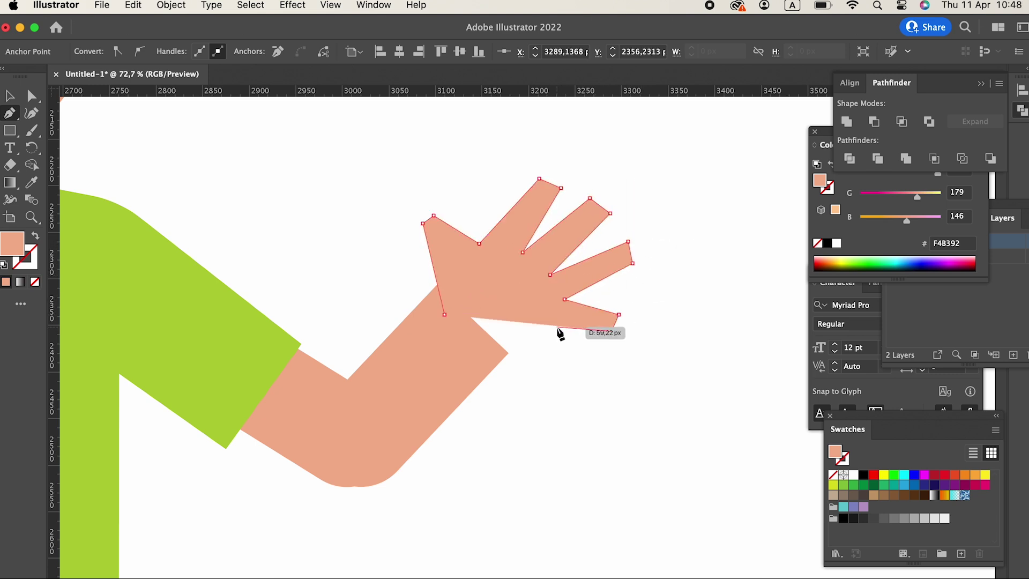
click(541, 331)
click(495, 367)
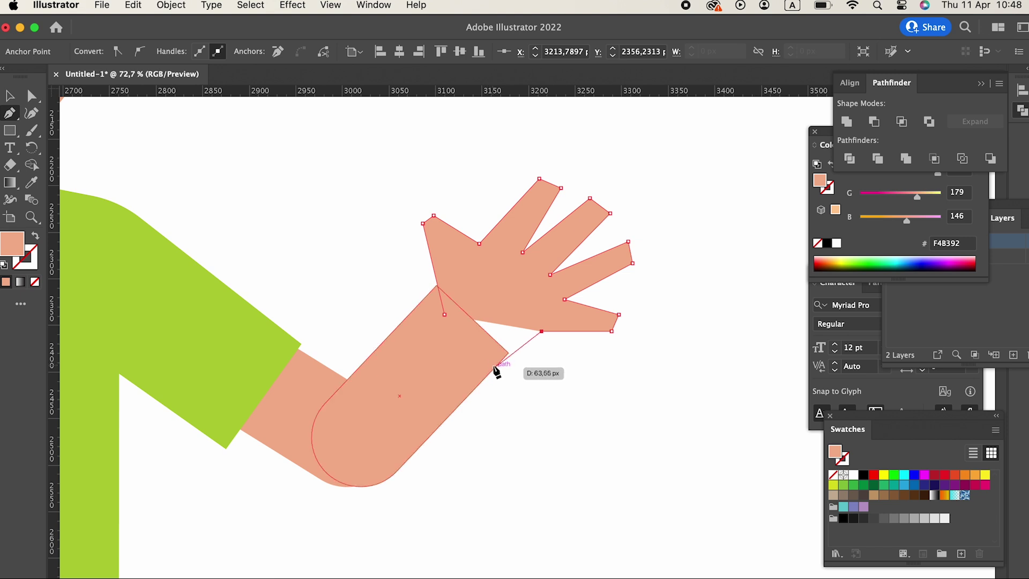
click(444, 314)
Fully round the corners at the tips of the thumb and all four fingers.
key(z)
drag(463, 172, 481, 202)
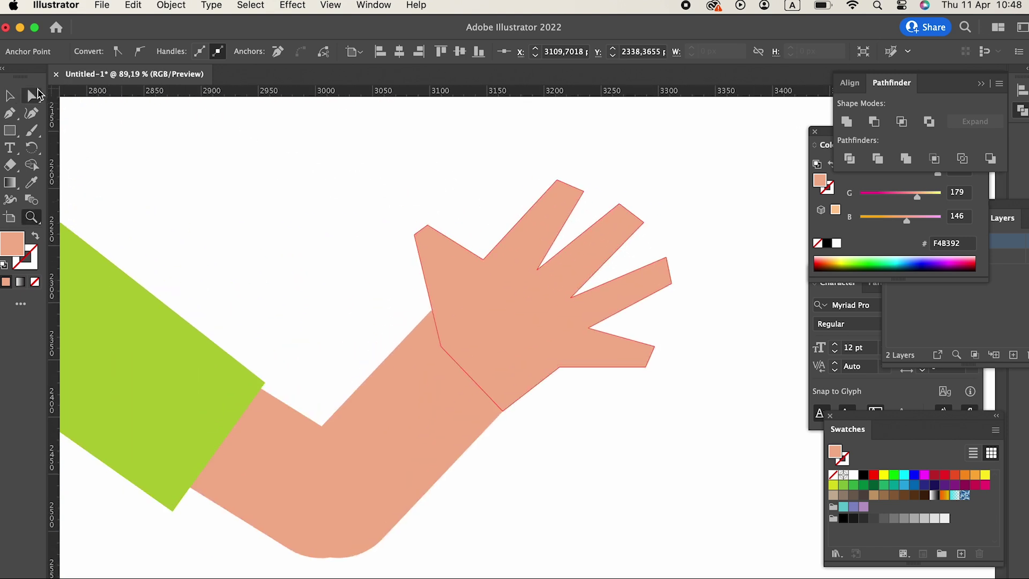
click(32, 95)
drag(404, 246, 452, 200)
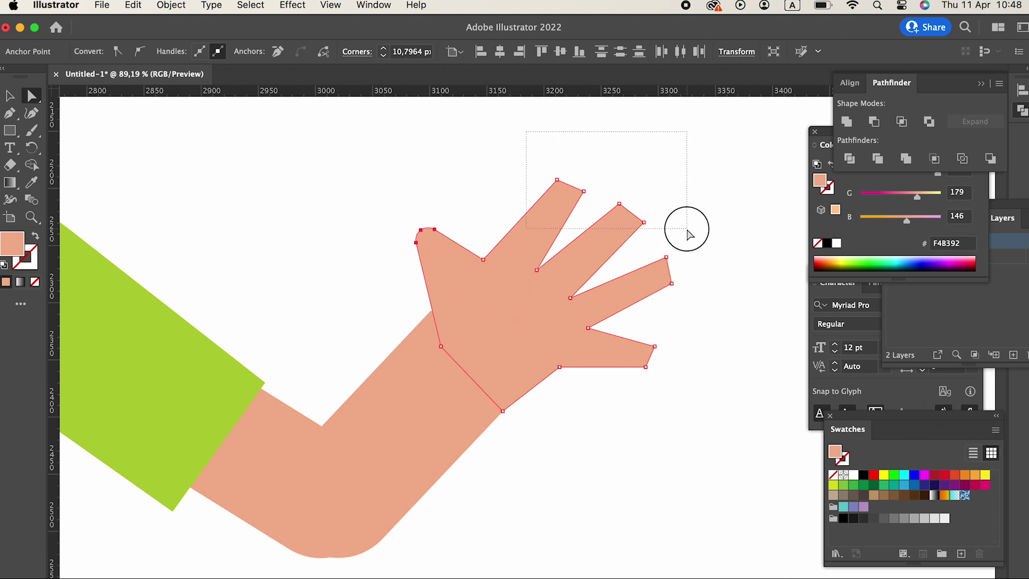
drag(638, 354, 379, 301)
key(z)
drag(546, 152, 672, 229)
drag(587, 180, 610, 182)
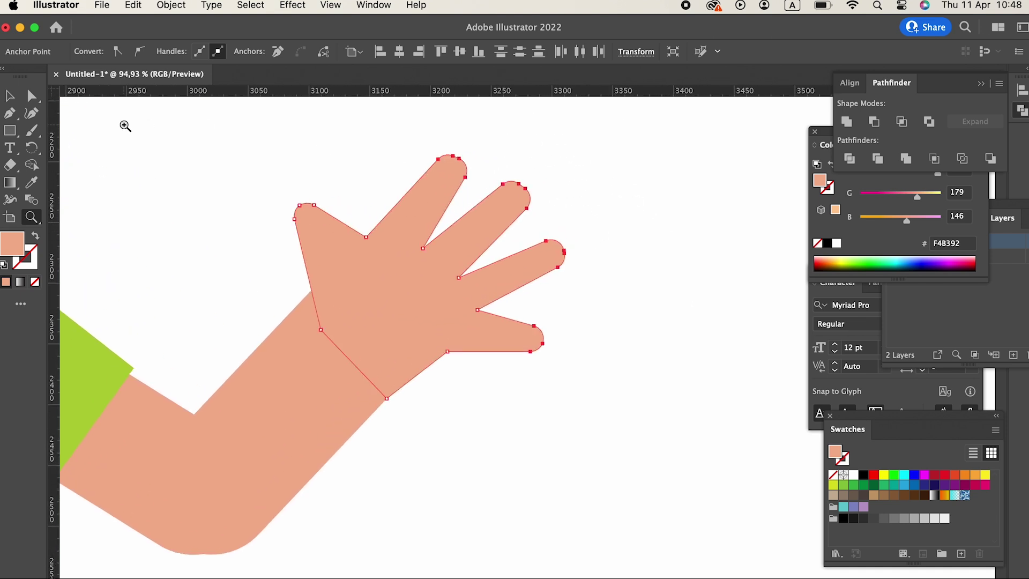
Move the whole hand up slightly so its wrist edge begins at the forearm's upper corner.
click(27, 102)
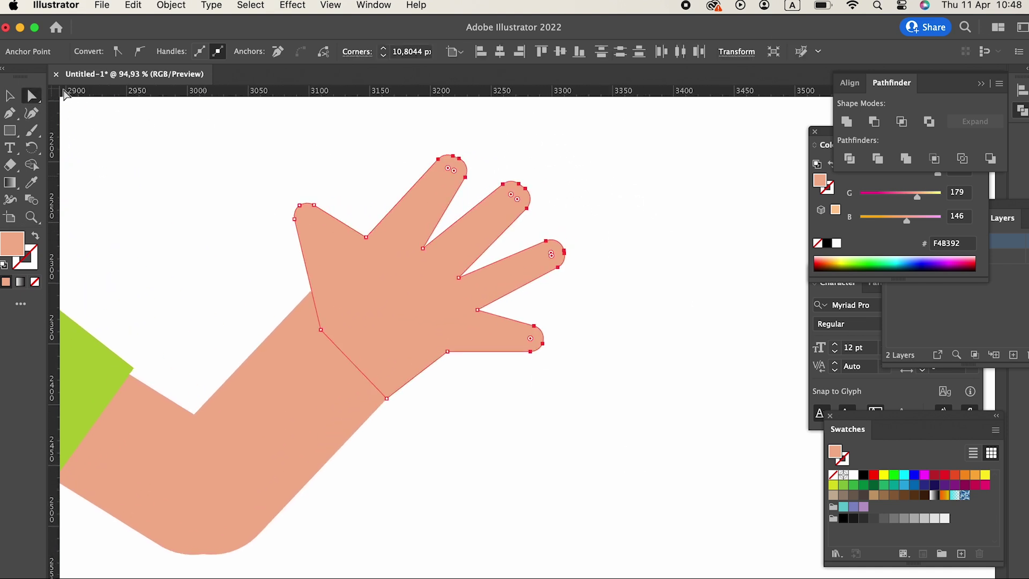
click(9, 96)
click(487, 364)
click(453, 323)
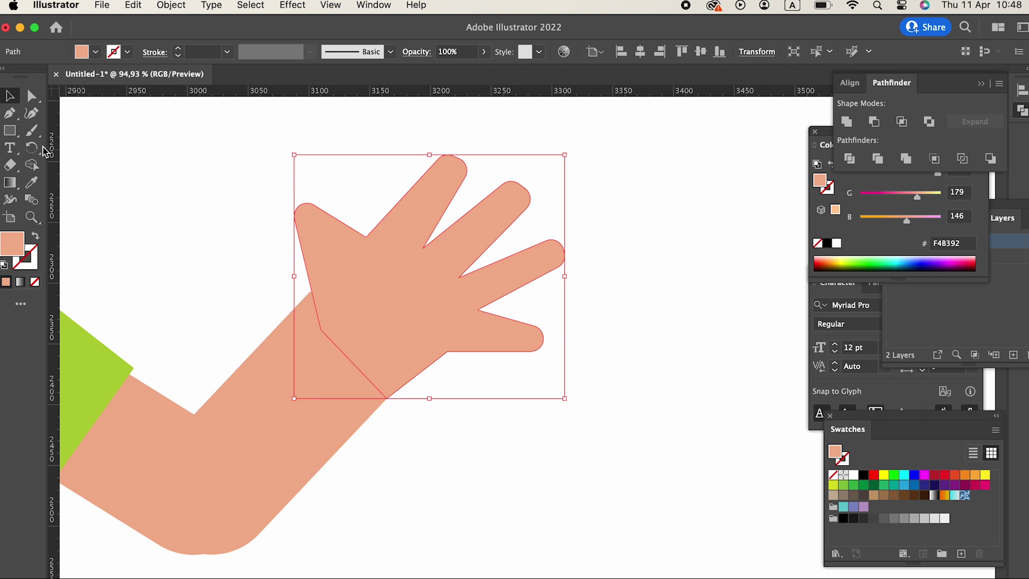
drag(396, 277, 387, 241)
Pull the forearm's outer wrist corner inward to meet the lower corner of the hand.
click(31, 95)
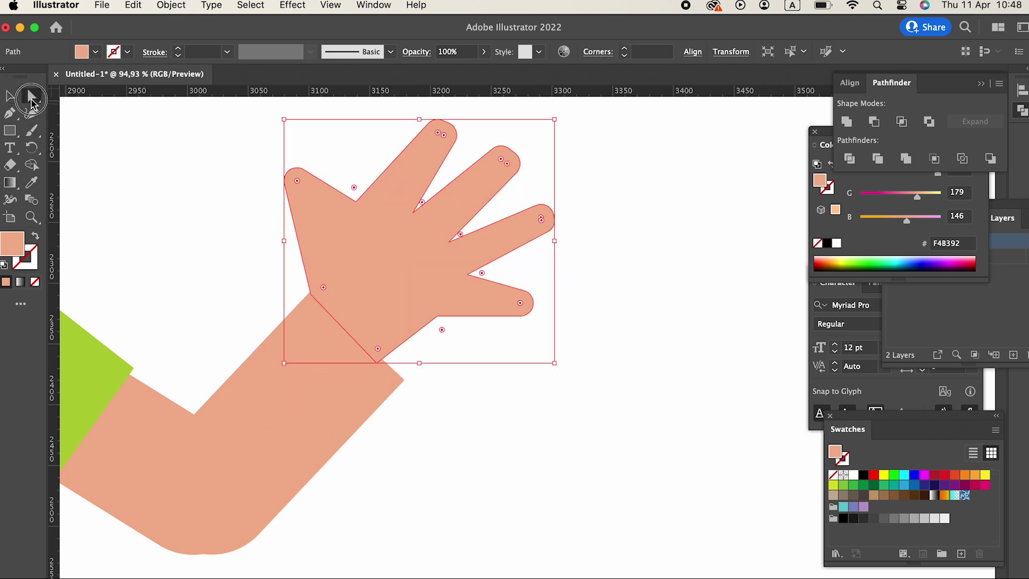
click(404, 379)
drag(404, 379, 384, 356)
click(581, 310)
drag(581, 311, 600, 411)
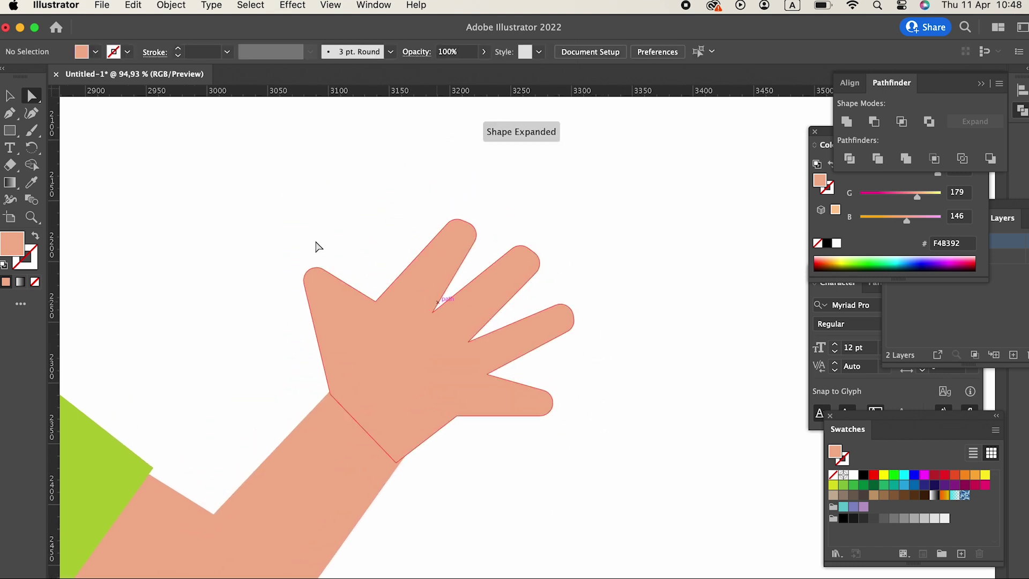
Round the inner corner between thumb and index finger, and slightly round the gaps between the other fingers.
click(31, 113)
click(19, 95)
click(387, 329)
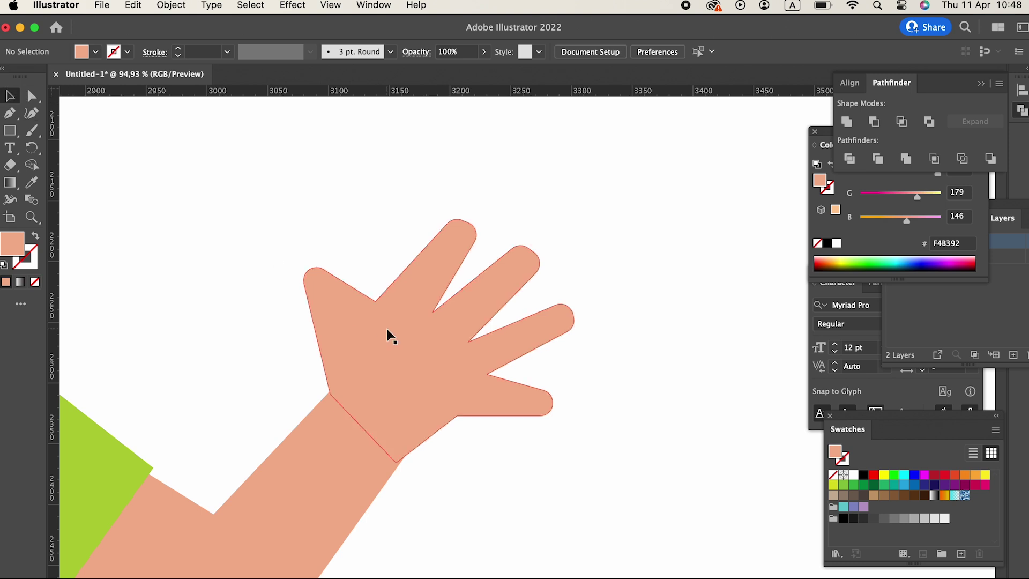
click(41, 101)
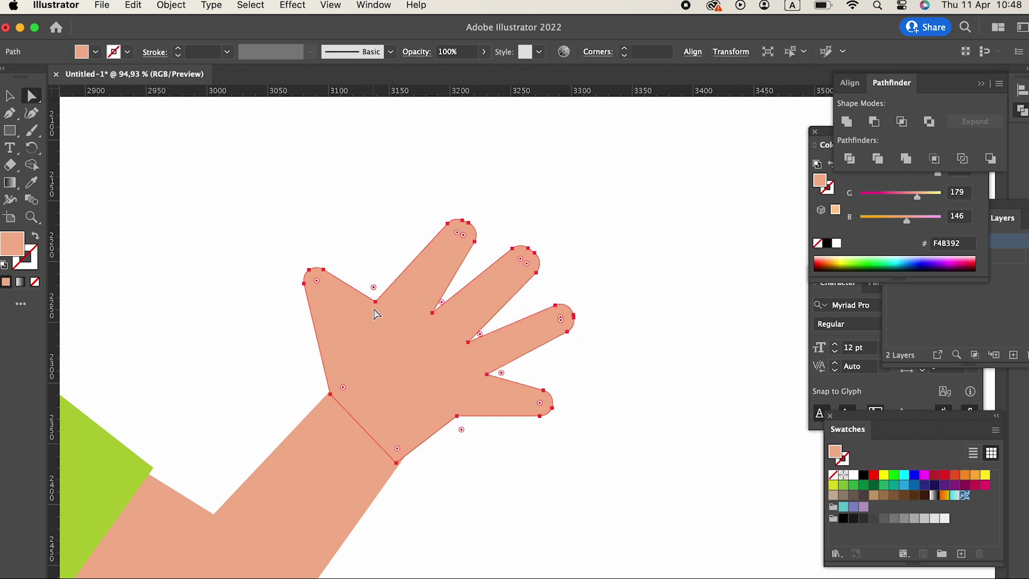
mouse_move(378, 307)
mouse_down()
mouse_move(356, 321)
mouse_move(380, 294)
mouse_up()
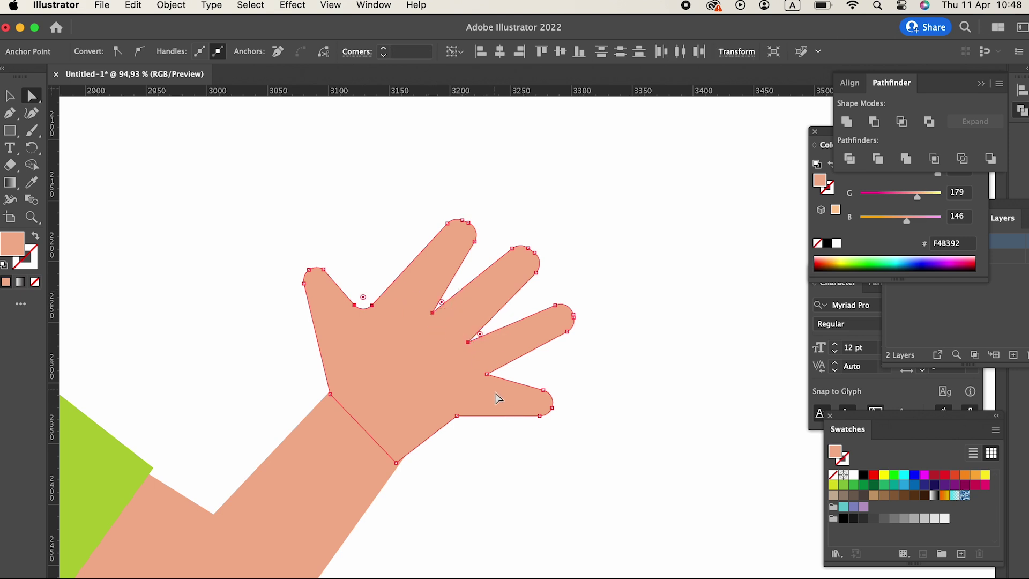
click(486, 374)
shift+click(354, 305)
drag(442, 302, 450, 297)
Select the hand, forearm and upper arm and group them into one arm.
key(z)
drag(633, 345, 379, 425)
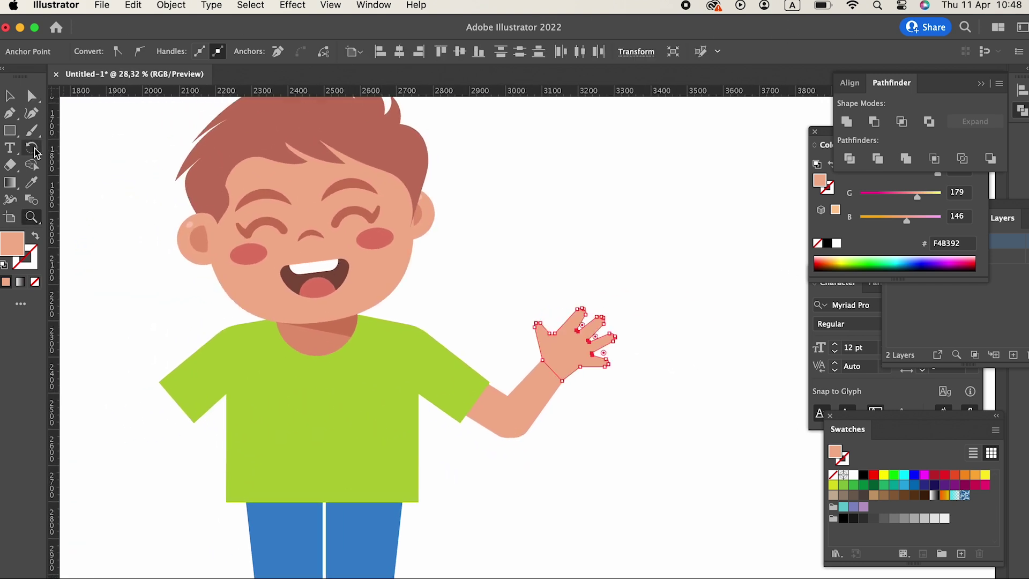
click(7, 98)
drag(633, 472, 519, 367)
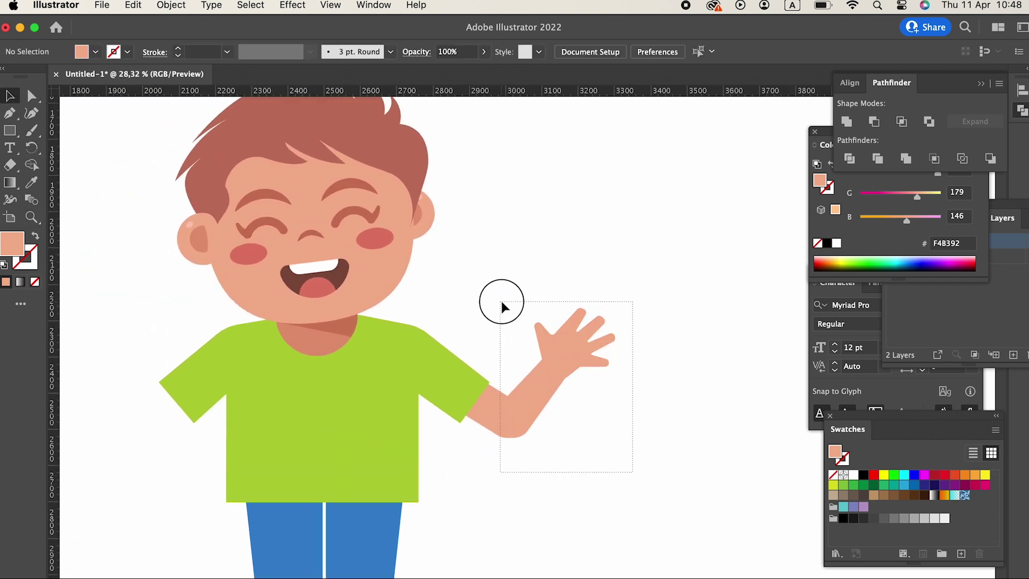
drag(502, 303, 502, 304)
click(171, 5)
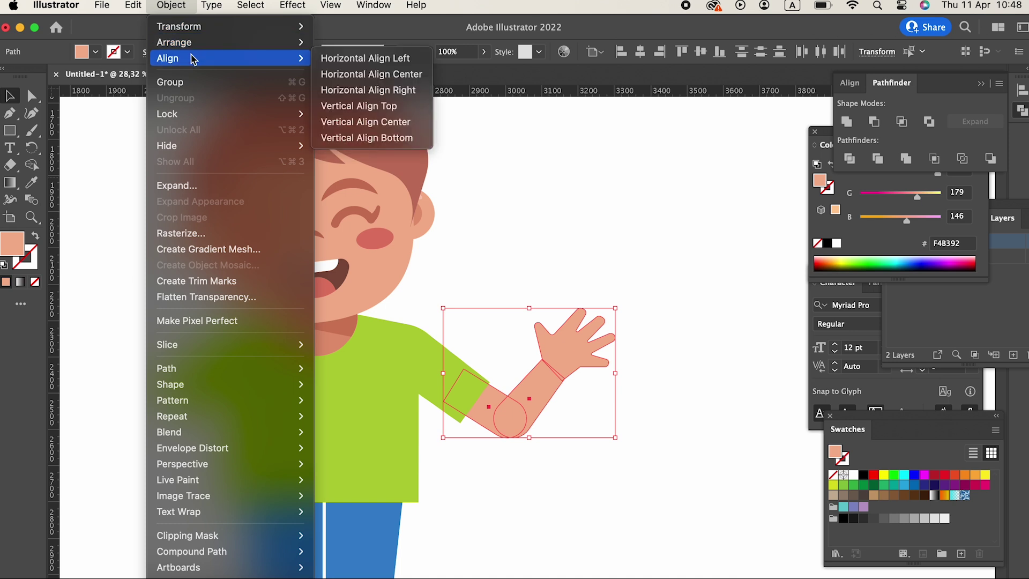
click(172, 78)
Send the grouped arm to the back, behind the T-shirt sleeve.
click(171, 6)
mouse_move(200, 41)
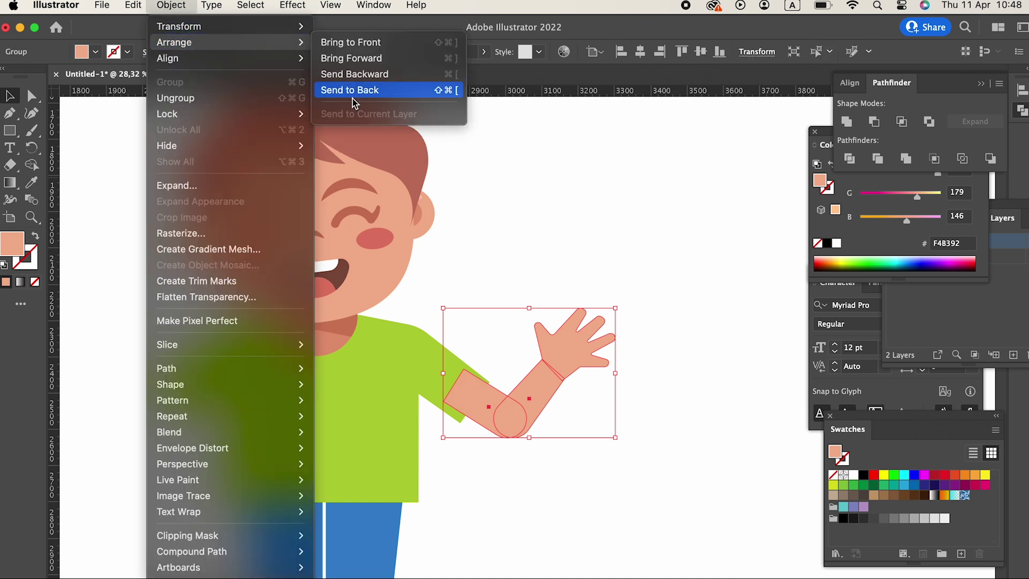
click(352, 95)
click(713, 479)
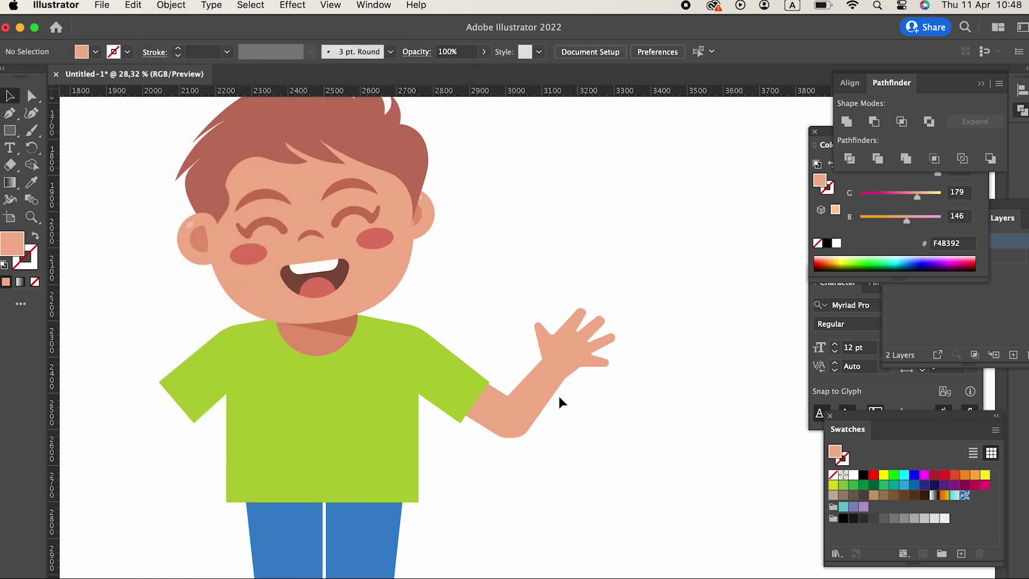
Create a copy of the arm group reflected across the vertical axis and fit it into the opposite sleeve.
click(544, 375)
click(177, 6)
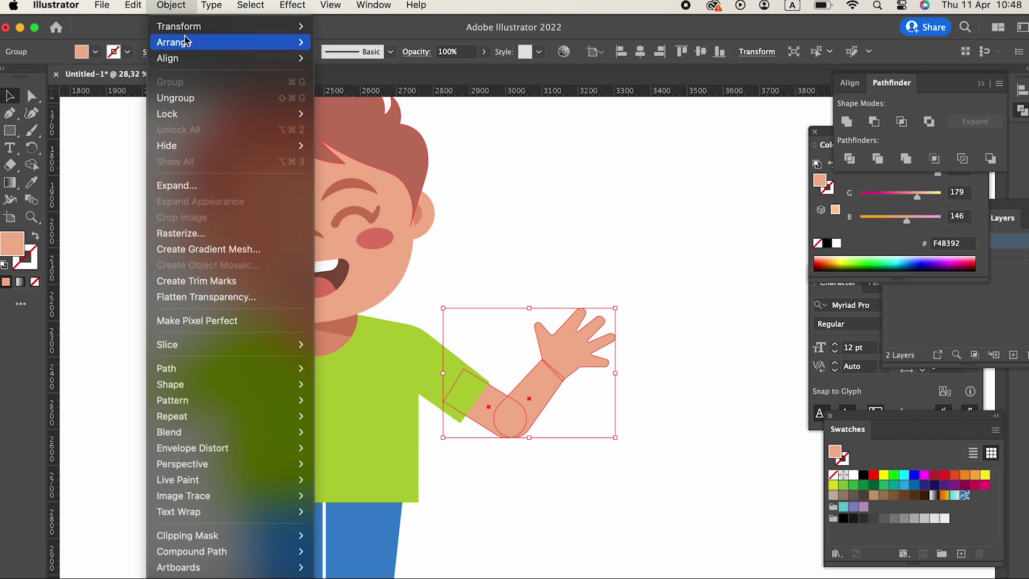
mouse_move(185, 28)
click(372, 81)
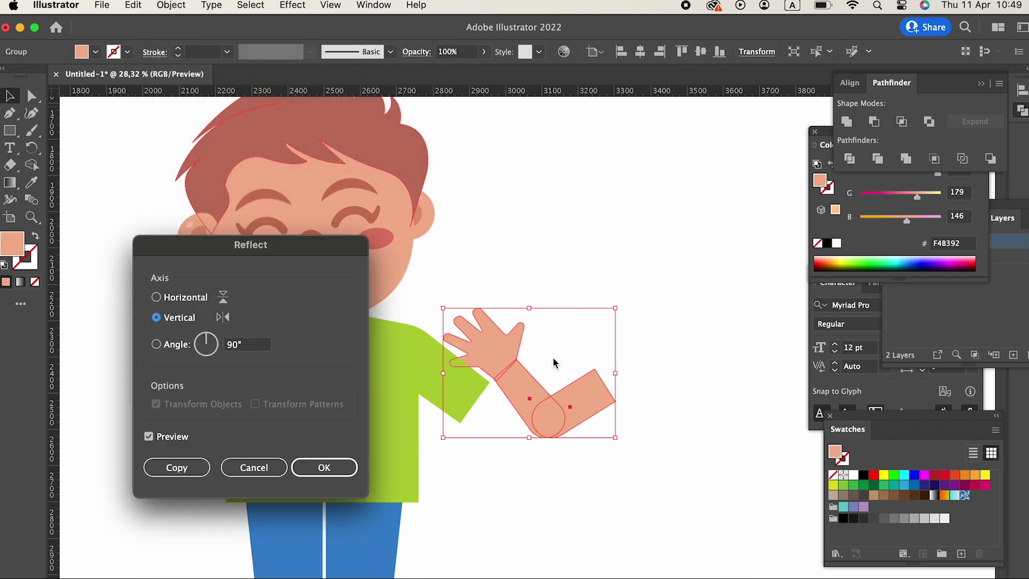
click(175, 466)
drag(500, 426, 150, 439)
key(z)
drag(436, 276, 312, 357)
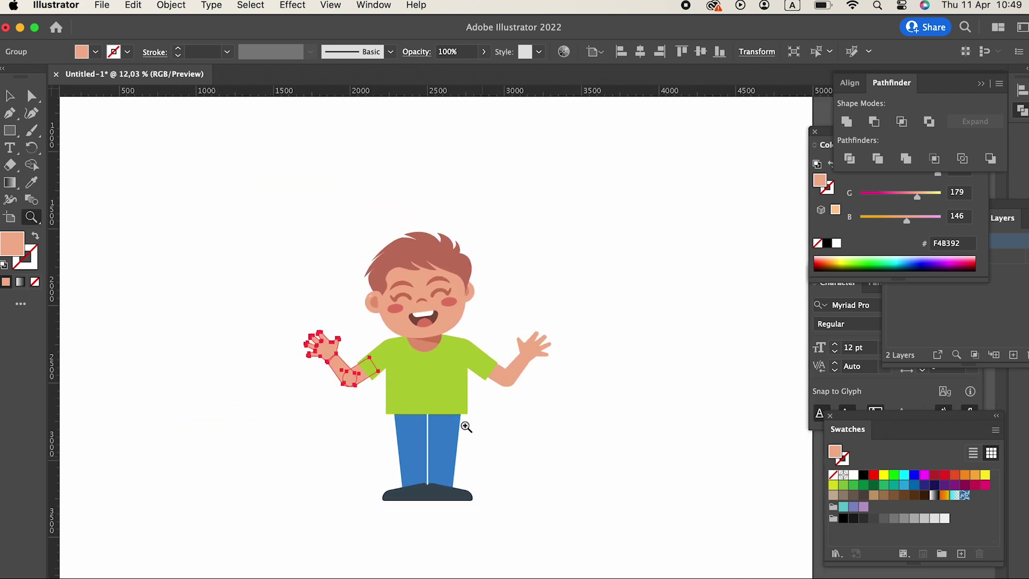
click(10, 95)
click(606, 504)
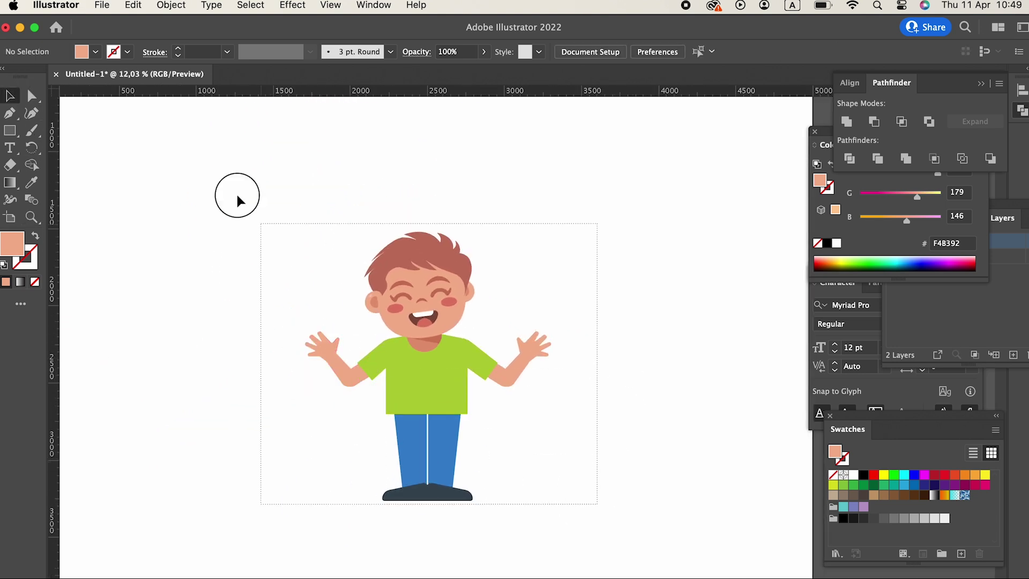
Select the whole character and expand the appearance of its artwork.
key(super+a)
click(171, 5)
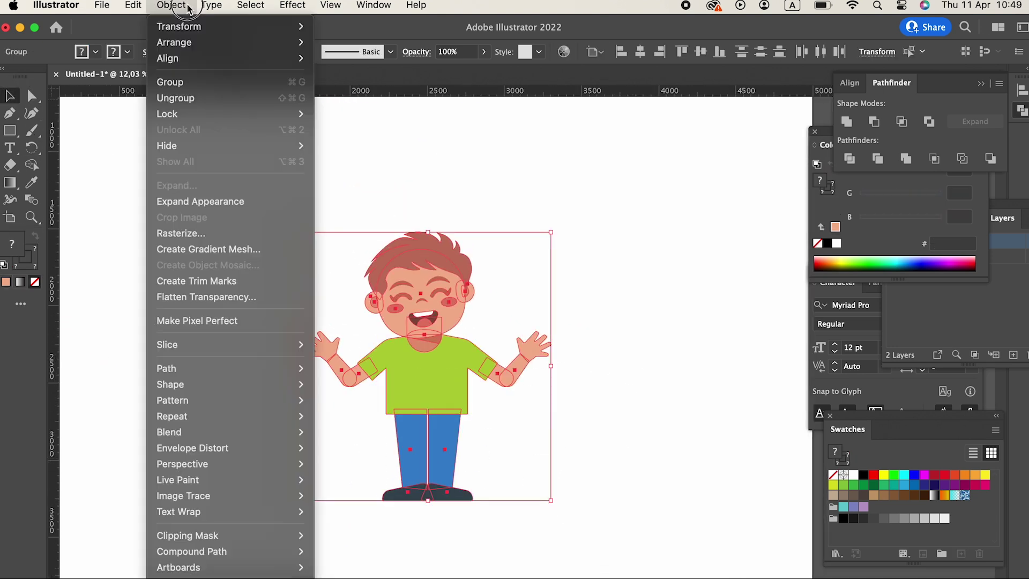
click(223, 202)
click(171, 4)
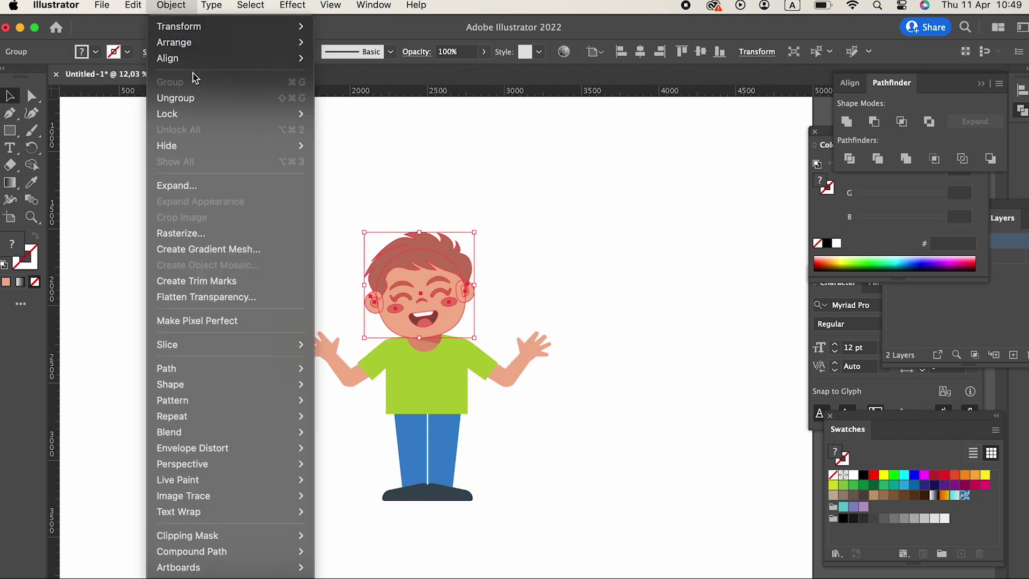
click(212, 188)
click(637, 445)
key(super+a)
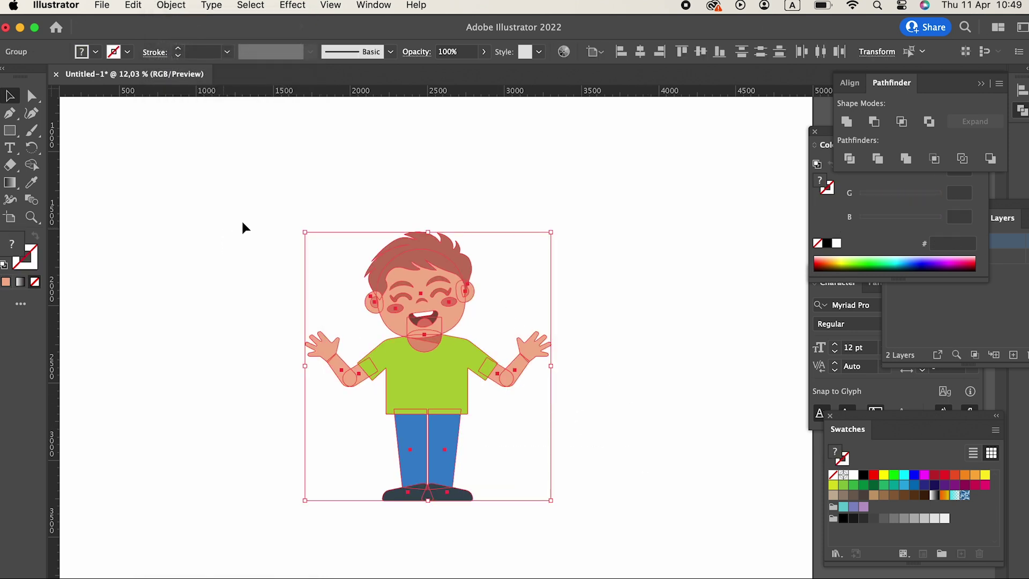
click(188, 5)
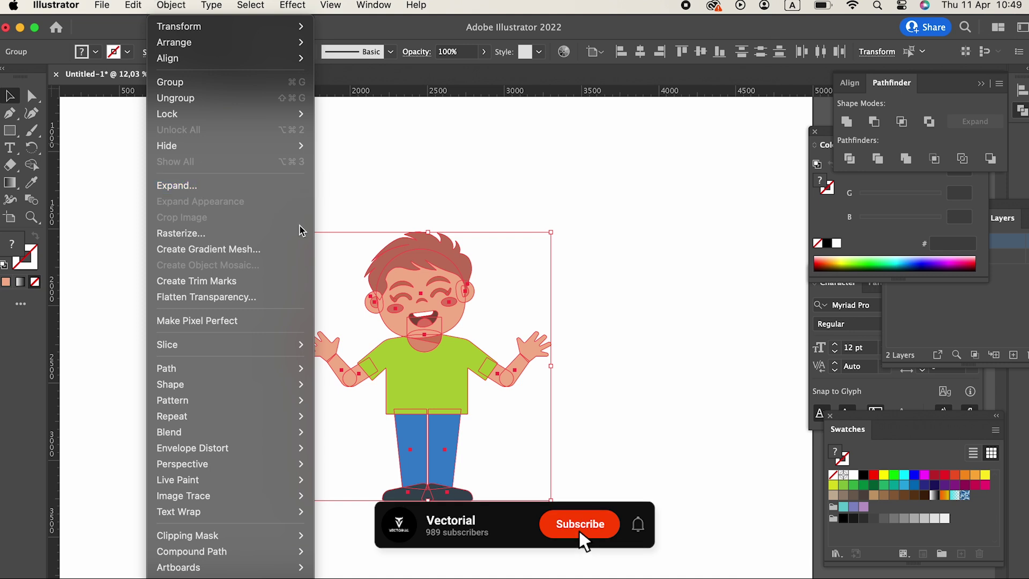
click(564, 403)
click(597, 401)
click(509, 373)
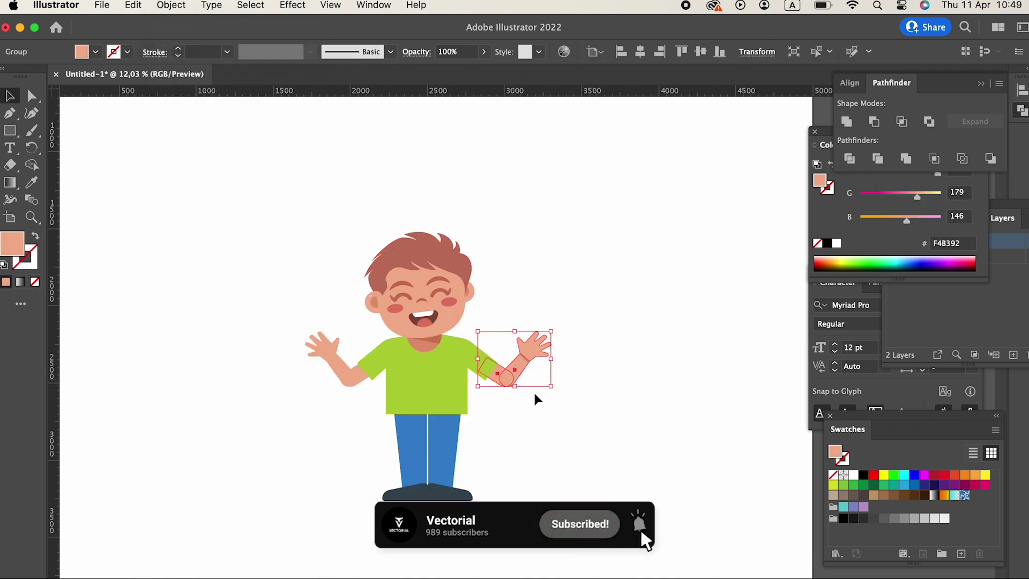
drag(588, 354, 504, 377)
Review the finished character on the full artboard and close up, with nothing selected.
key(z)
drag(629, 314, 504, 343)
drag(505, 344, 496, 323)
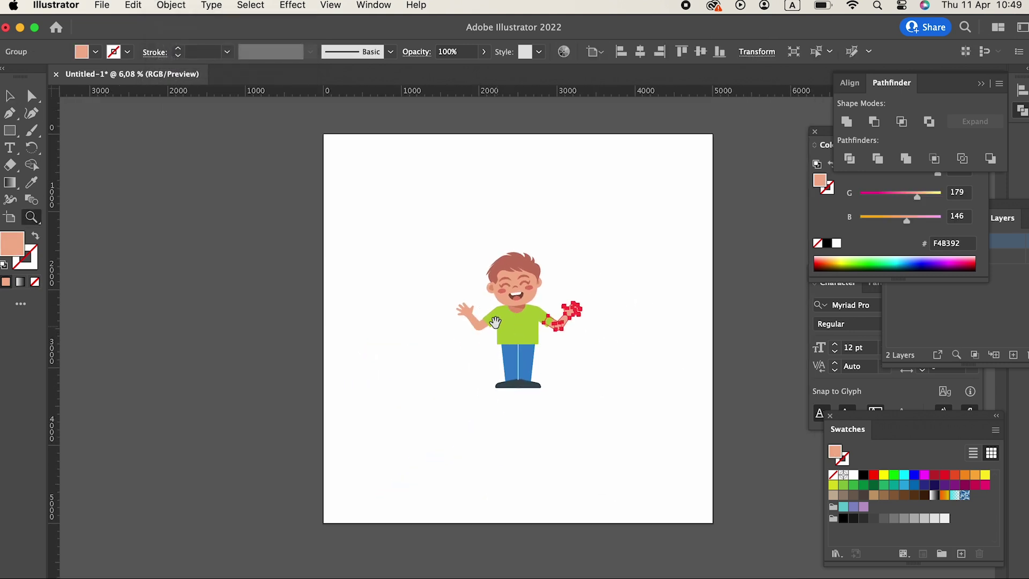
click(14, 95)
click(620, 481)
key(z)
drag(528, 262, 686, 456)
drag(687, 455, 679, 344)
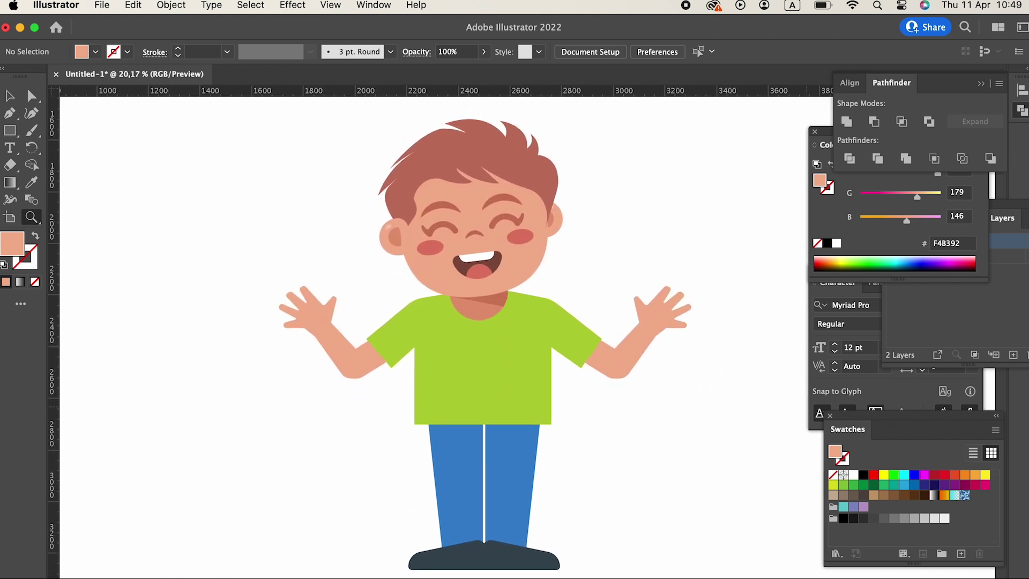